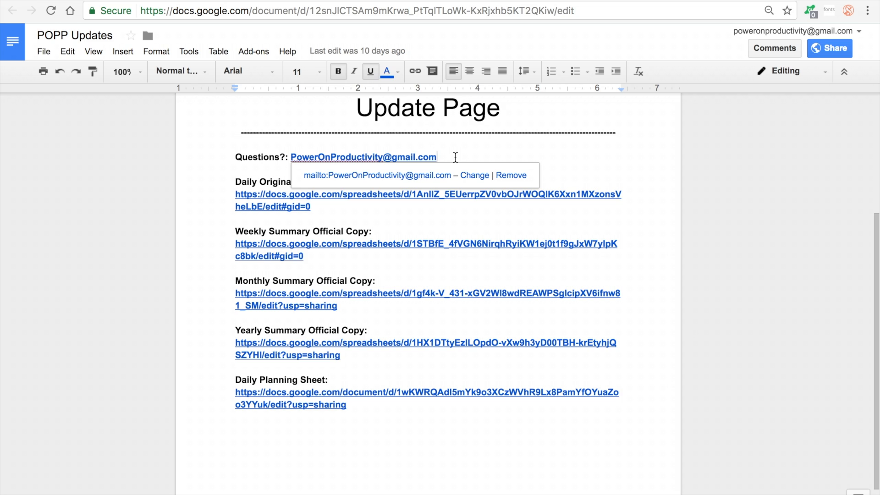
# - Open the linked spreadsheet under Daily Original Copy Download and switch to it
pyautogui.click(228, 178)
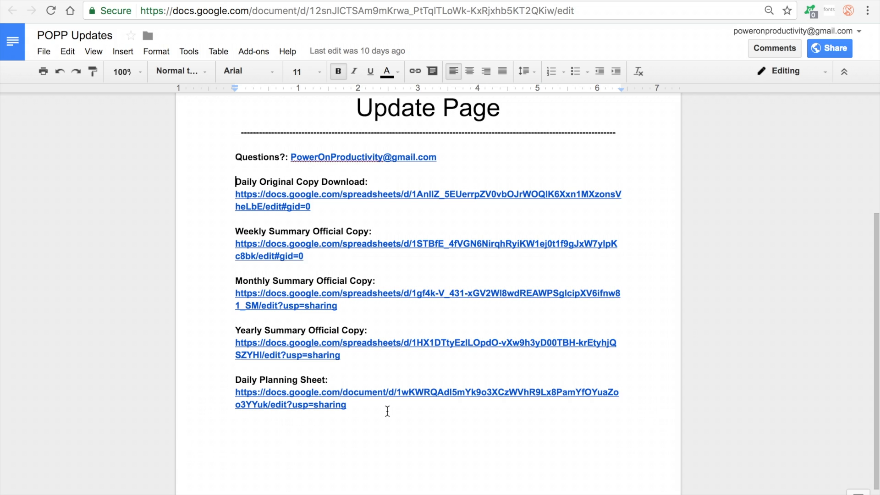
pyautogui.click(280, 207)
pyautogui.click(298, 225)
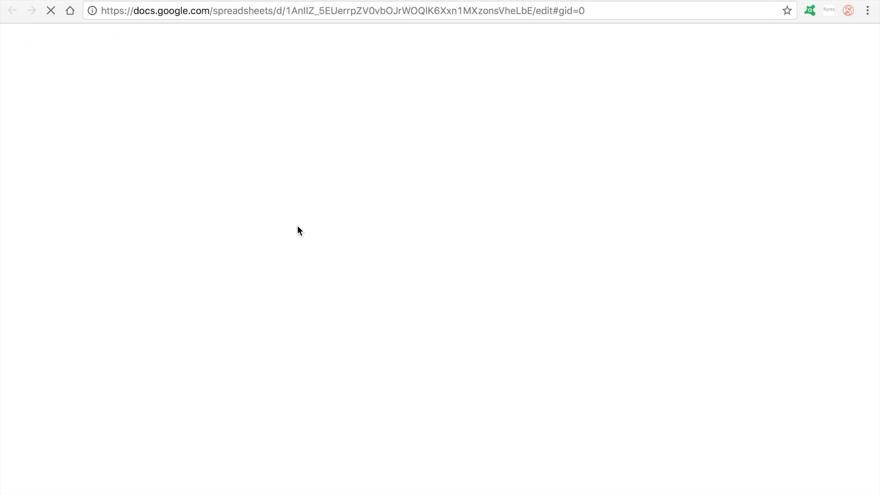
pyautogui.click(544, 1)
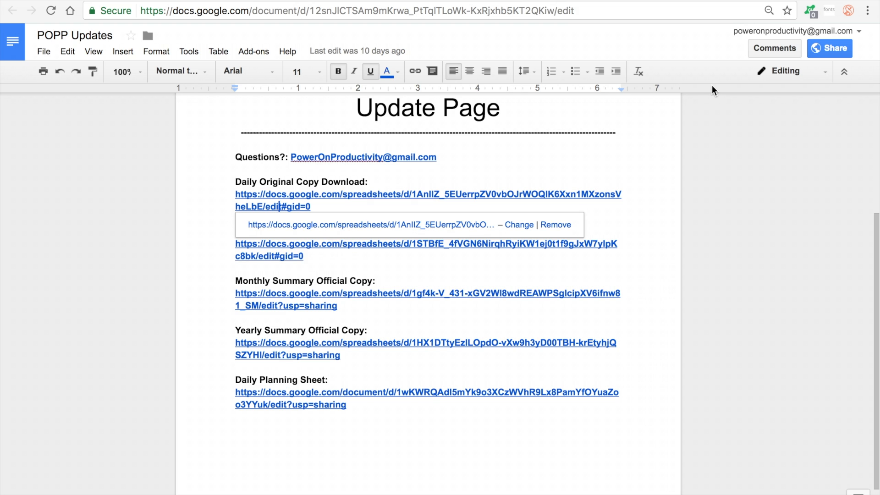
pyautogui.click(734, 1)
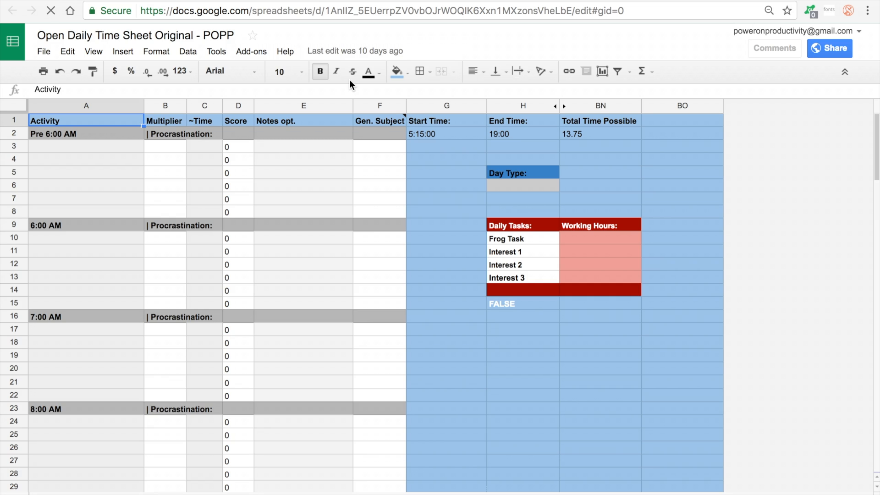
# - Make a copy of the daily time sheet under its suggested name, saved in the Google Drive folder of My Drive
pyautogui.click(42, 54)
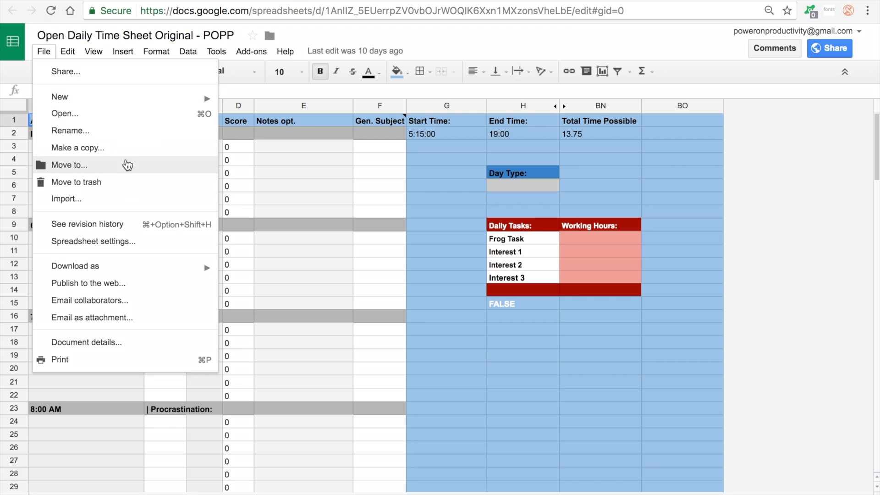
pyautogui.click(128, 156)
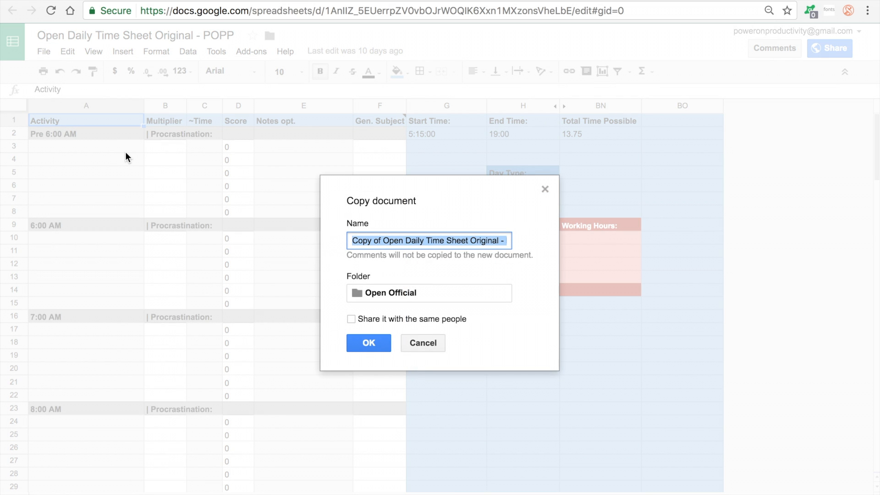
pyautogui.click(424, 293)
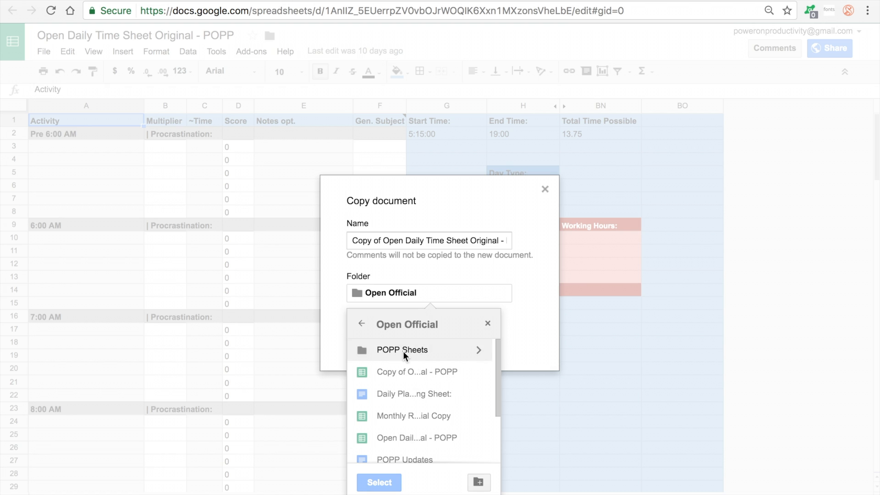
pyautogui.scroll(-3, 403, 351)
pyautogui.click(364, 325)
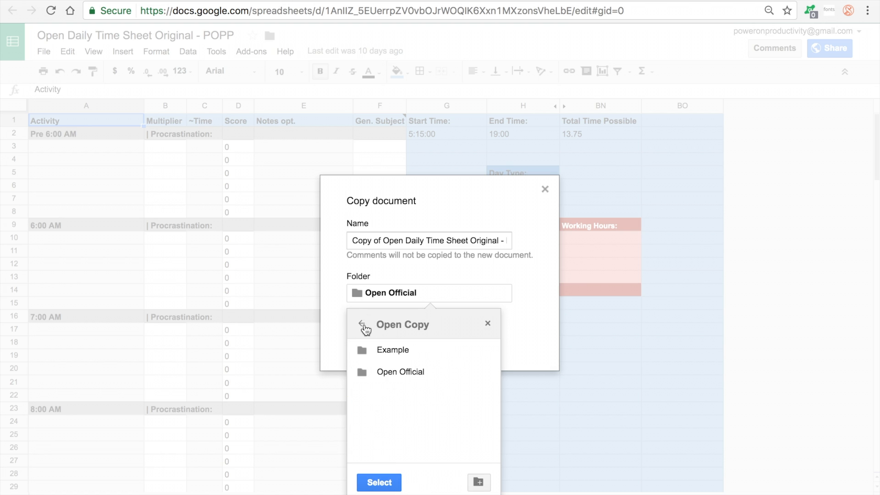
pyautogui.click(361, 325)
pyautogui.click(363, 324)
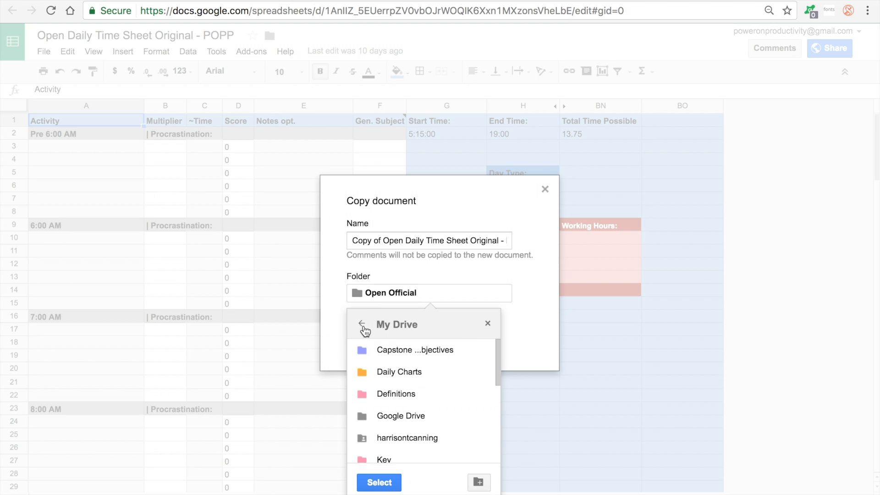
pyautogui.click(408, 418)
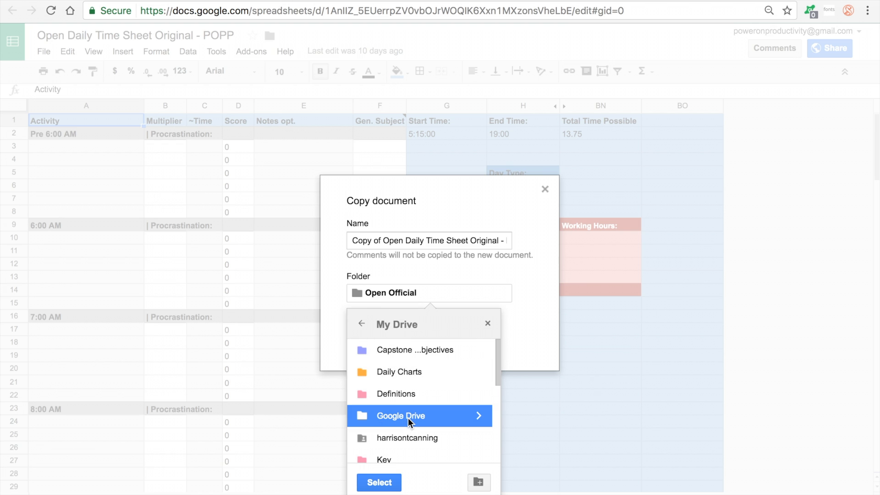
pyautogui.click(380, 482)
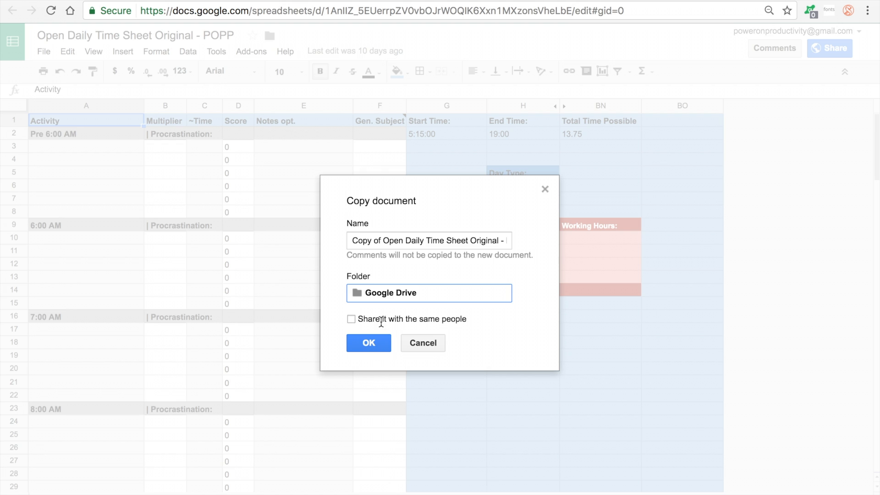
pyautogui.click(360, 342)
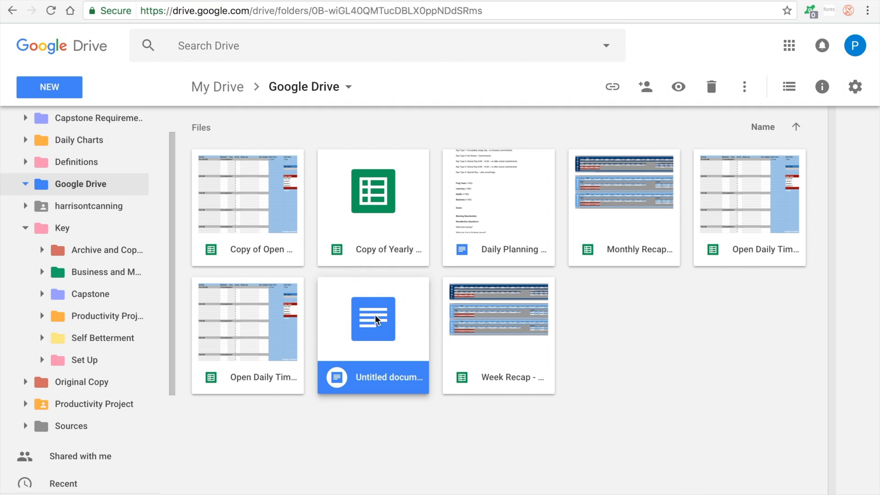
# - Rename the Copy of Yearly Overview spreadsheet in the Google Drive folder as Yearly Overview
pyautogui.rightClick(383, 215)
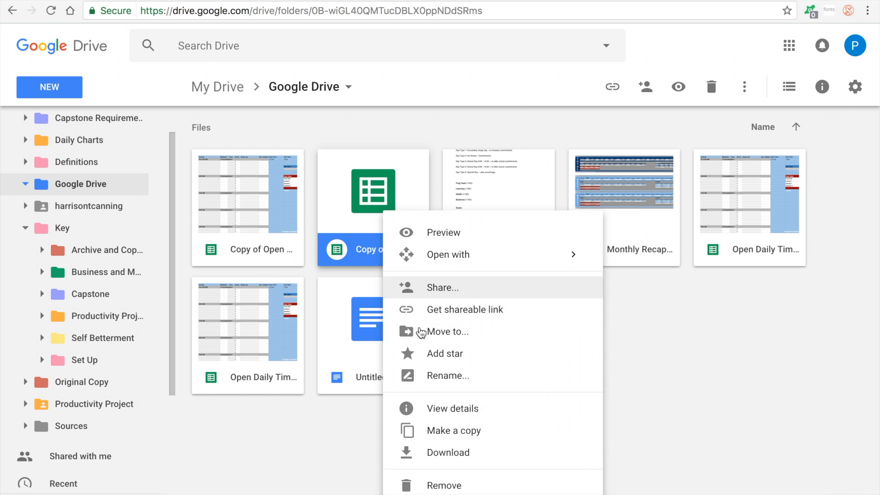
pyautogui.click(454, 385)
pyautogui.click(365, 283)
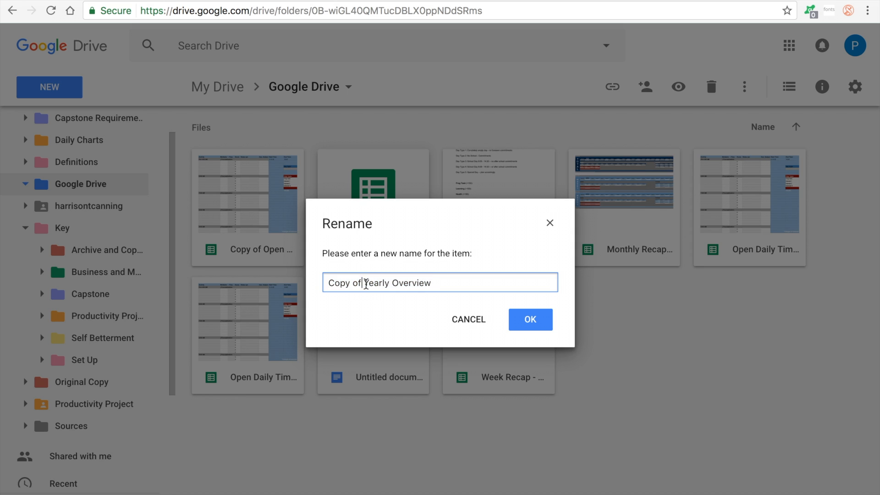
pyautogui.press('BackSpace')
pyautogui.press('BackSpace')
pyautogui.press('BackSpace')
pyautogui.press('BackSpace')
pyautogui.press('BackSpace')
pyautogui.press('BackSpace')
pyautogui.press('BackSpace')
pyautogui.press('BackSpace')
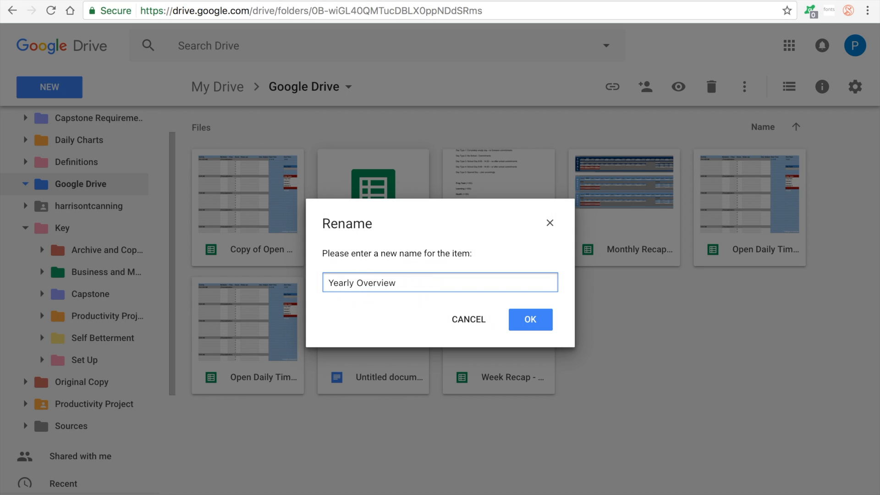
pyautogui.press('Return')
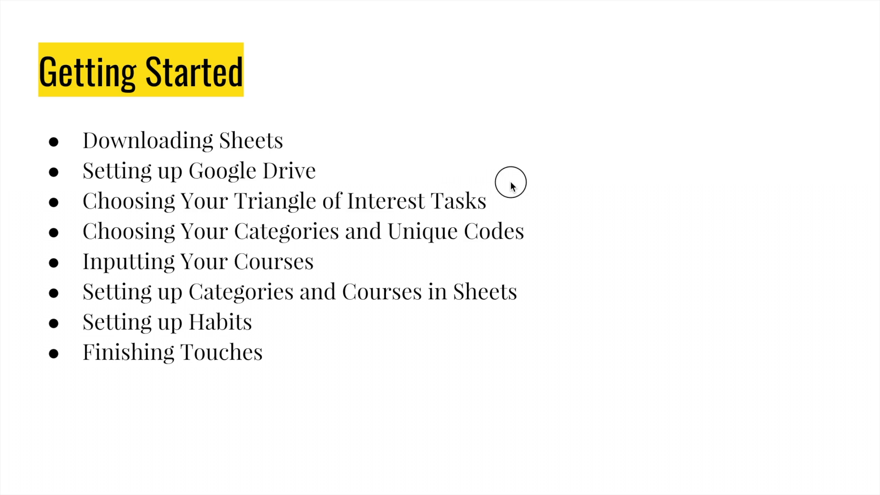
# - Switch from the slides to Google Drive and create a folder named Original Copy in the Google Drive folder
pyautogui.hotkey('ctrl', 'Right')
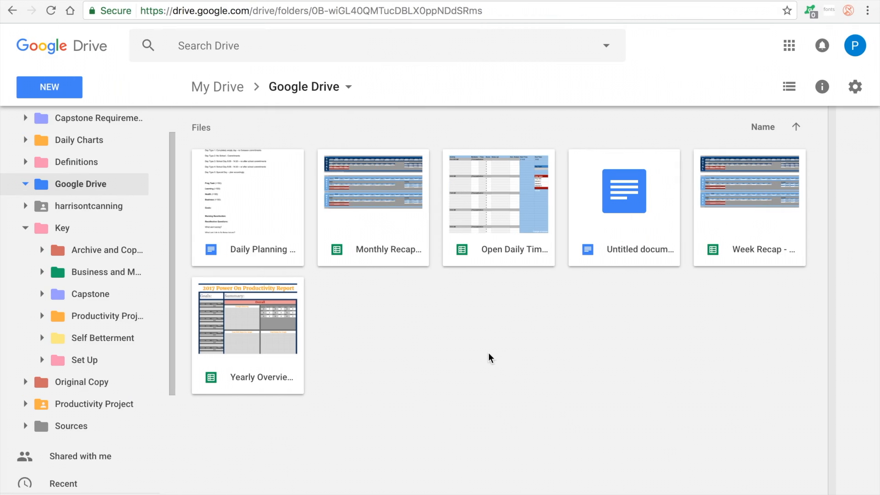
pyautogui.rightClick(393, 412)
pyautogui.click(464, 239)
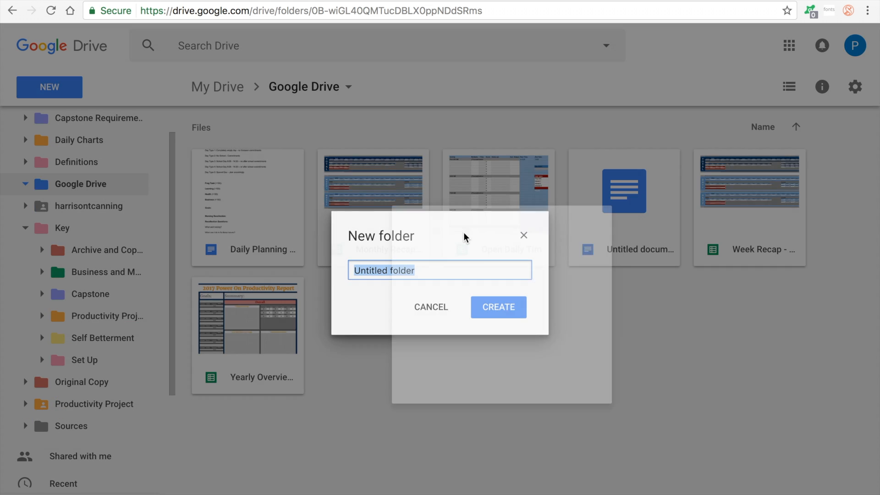
pyautogui.write('Ori')
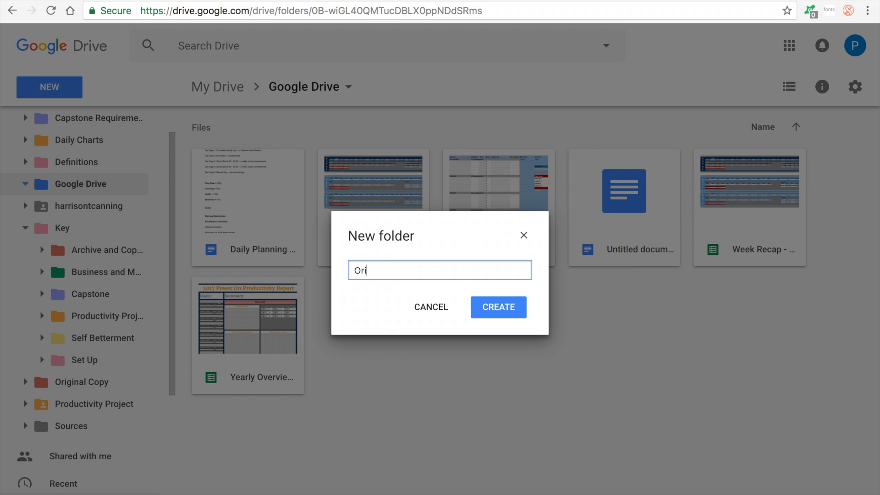
pyautogui.write('ginal Copy')
pyautogui.press('Return')
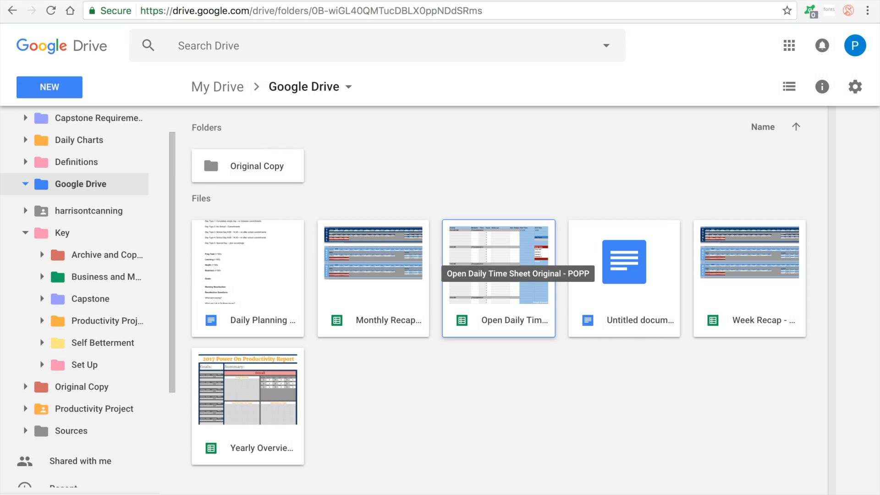
# - Change the Original Copy folder's color to red and leave no file selected
pyautogui.rightClick(257, 169)
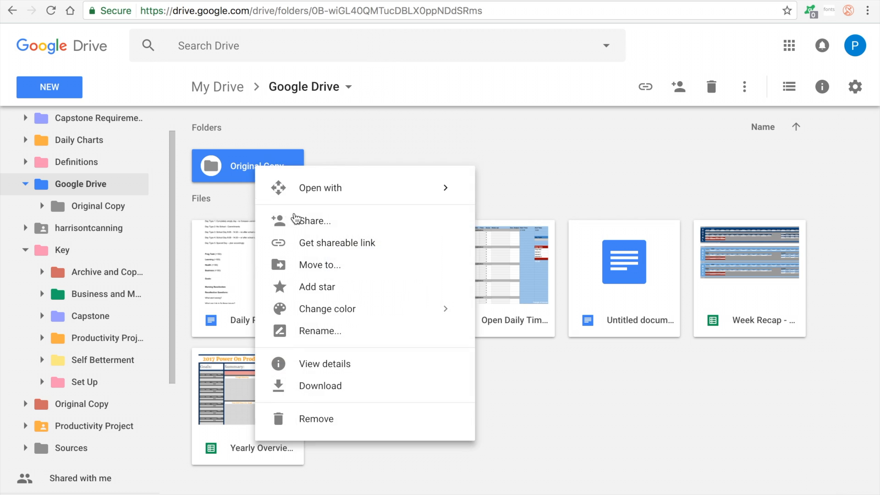
pyautogui.moveTo(341, 318)
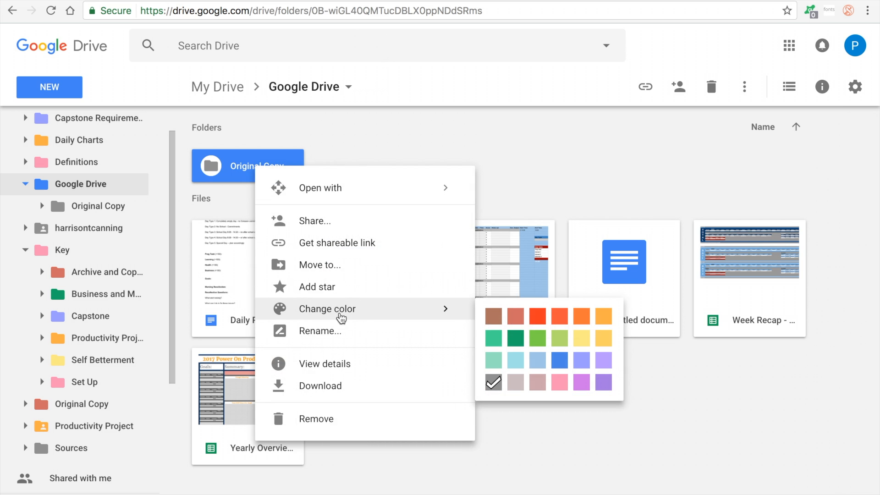
pyautogui.click(535, 320)
pyautogui.click(462, 226)
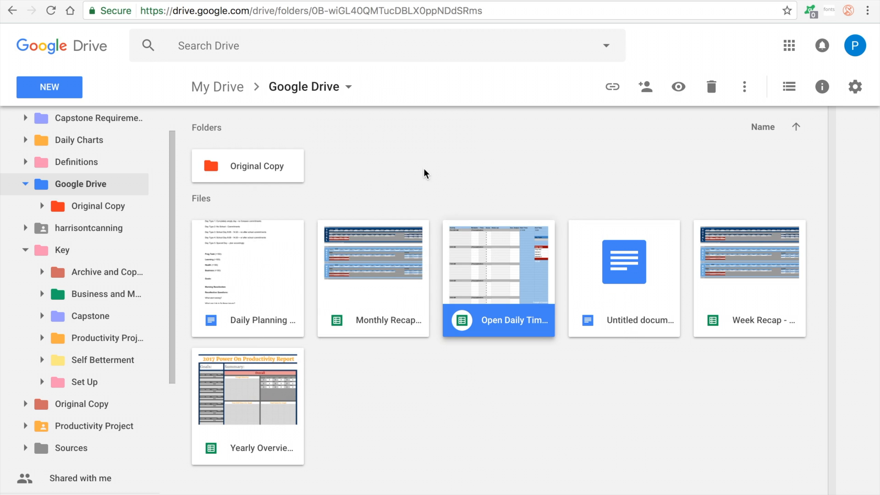
pyautogui.click(427, 181)
# - Create a folder named 2017 beside the Original Copy folder
pyautogui.rightClick(398, 166)
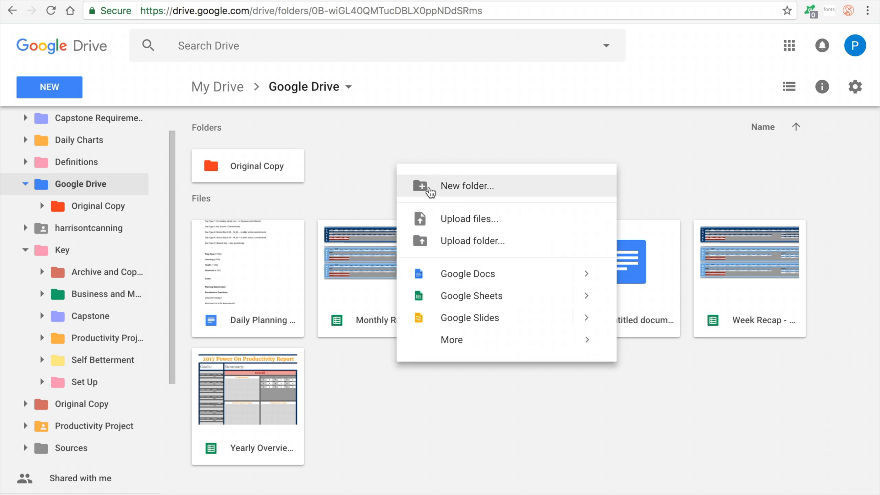
pyautogui.click(429, 188)
pyautogui.write('201')
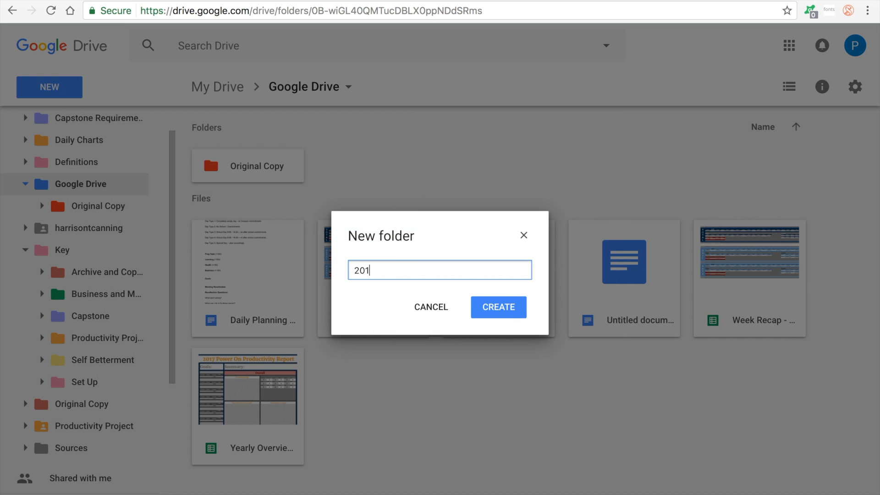
pyautogui.write('7')
pyautogui.press('Return')
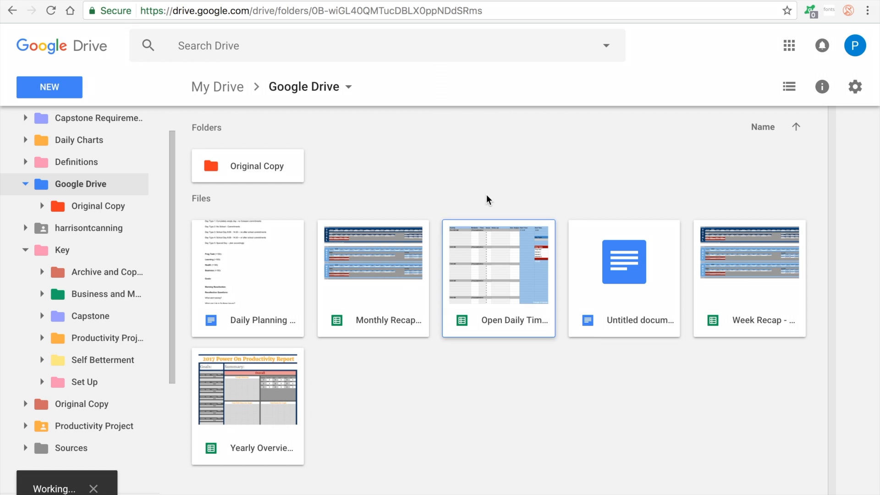
# - Open the 2017 folder and create a folder named May inside it
pyautogui.doubleClick(244, 166)
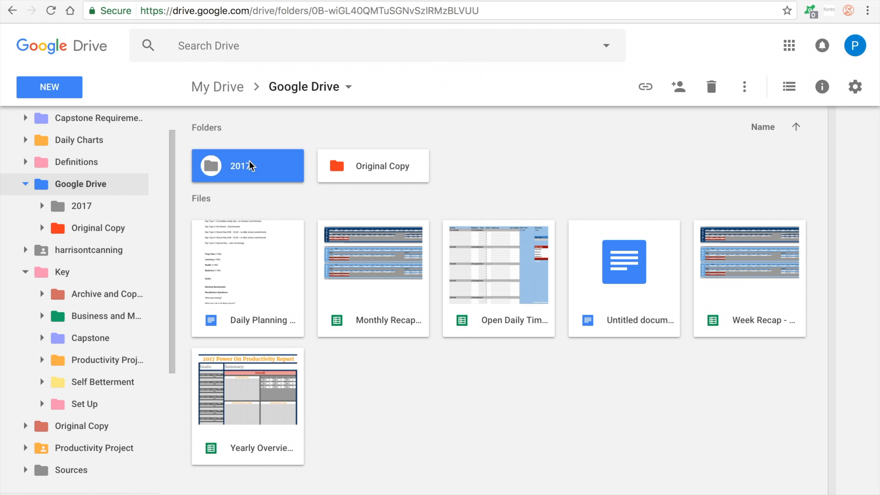
pyautogui.rightClick(243, 166)
pyautogui.click(268, 186)
pyautogui.write('May')
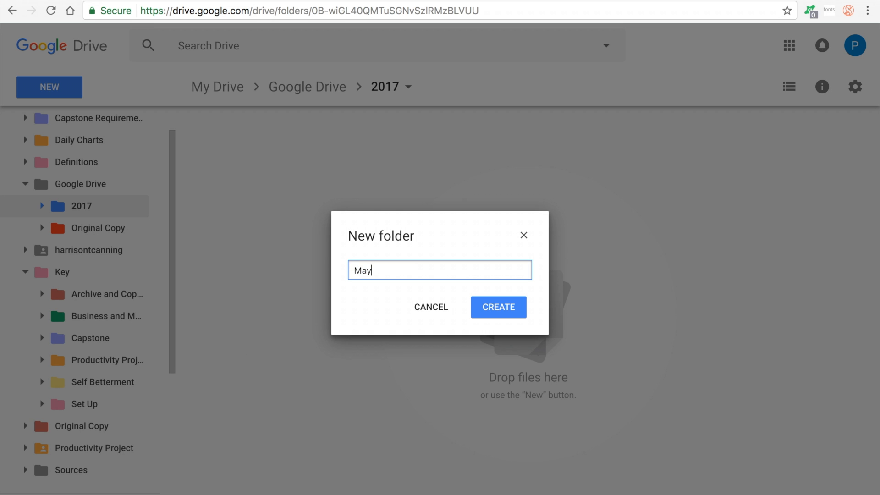
pyautogui.press('Return')
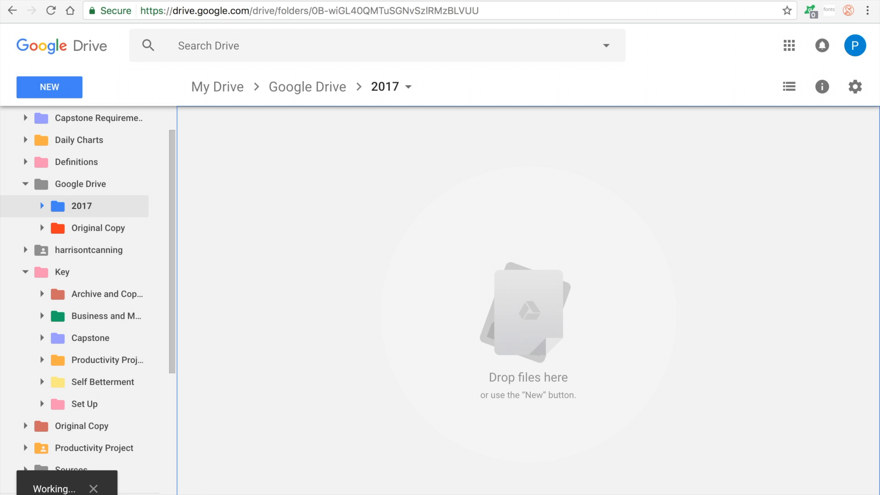
# - Open the May folder and create a folder named Week 3 inside it
pyautogui.doubleClick(263, 173)
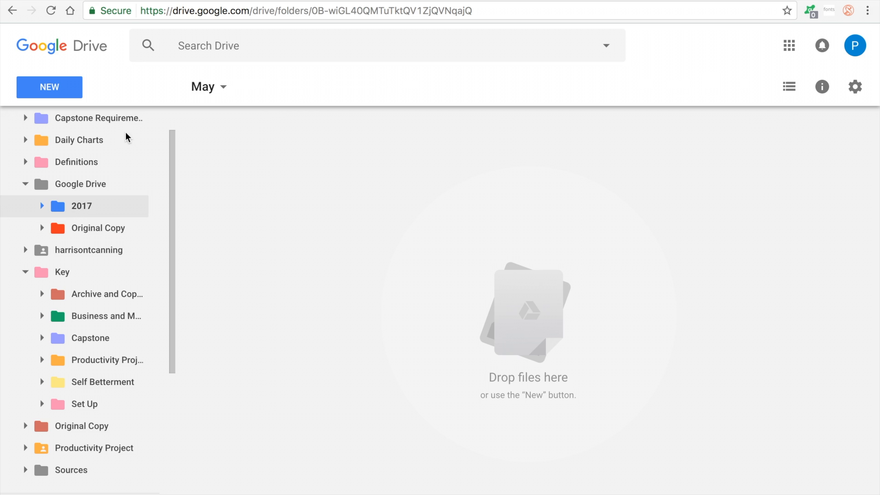
pyautogui.rightClick(210, 167)
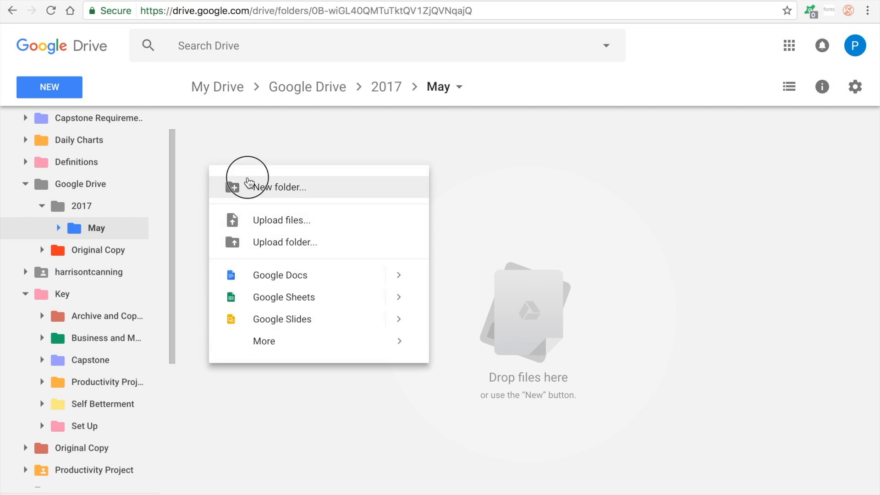
pyautogui.click(248, 186)
pyautogui.write('Week')
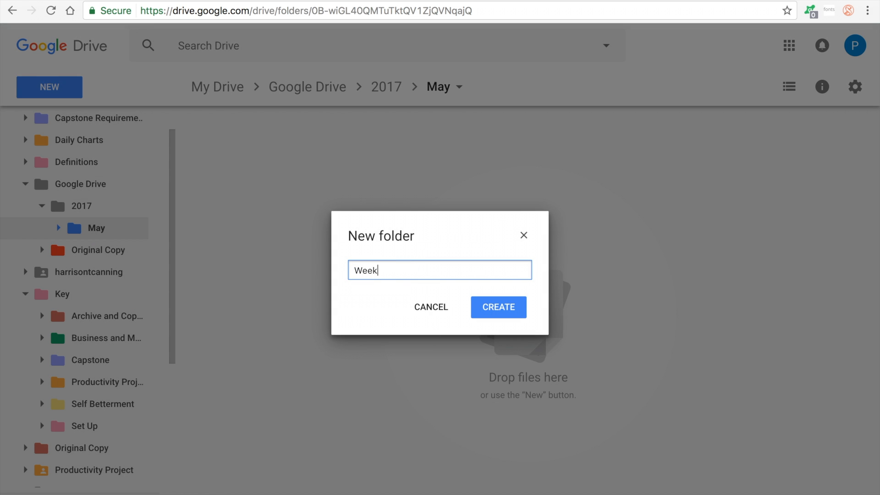
pyautogui.write(' 3')
pyautogui.press('Return')
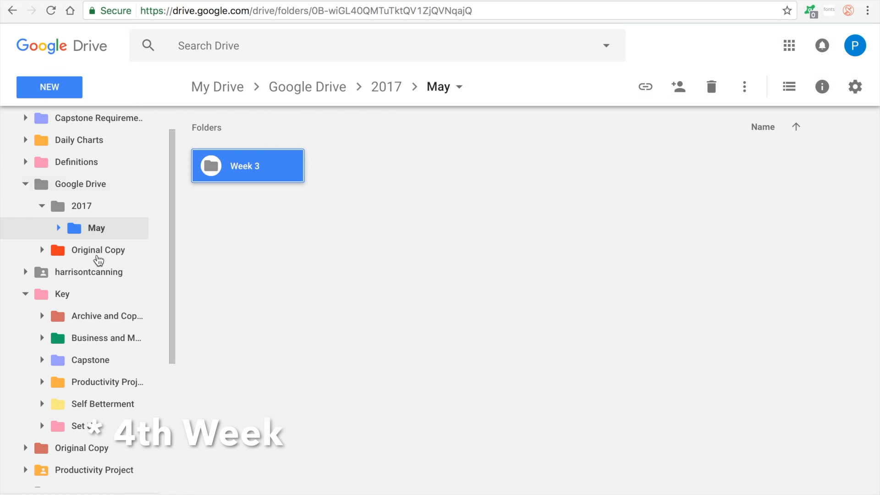
# - Return to the Google Drive folder and create a folder named 28 beside the 2017 folder
pyautogui.click(75, 187)
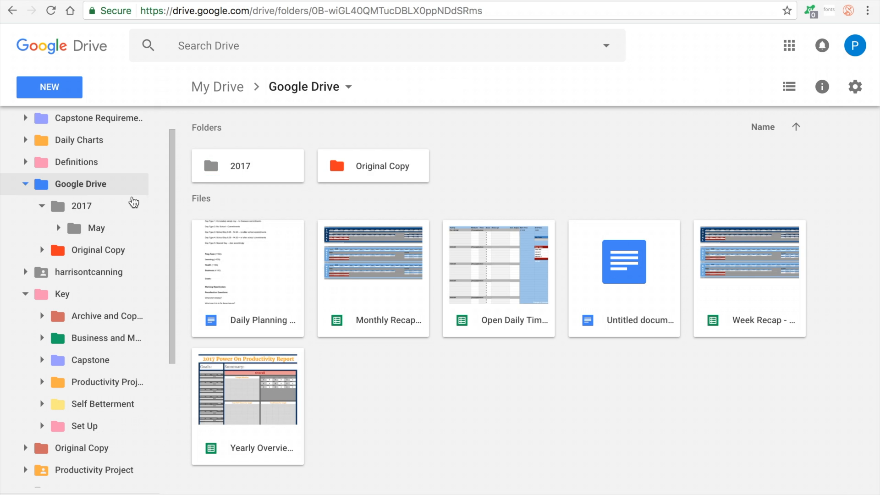
pyautogui.rightClick(468, 182)
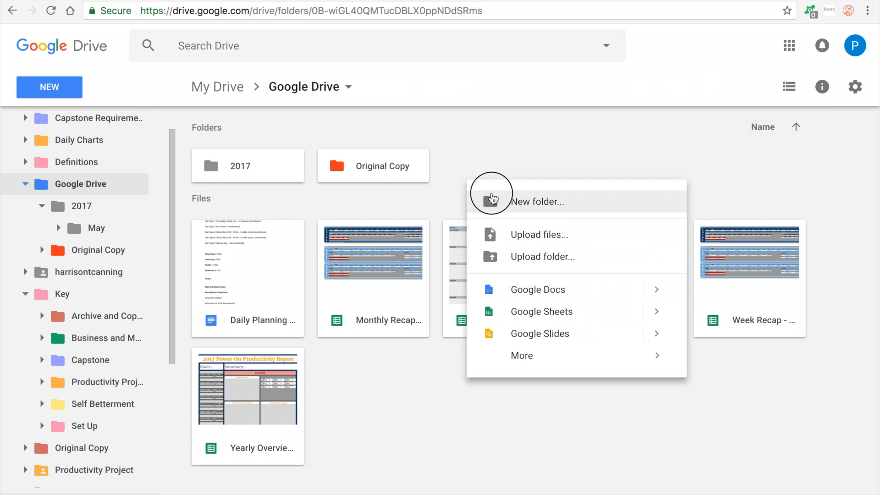
pyautogui.click(492, 197)
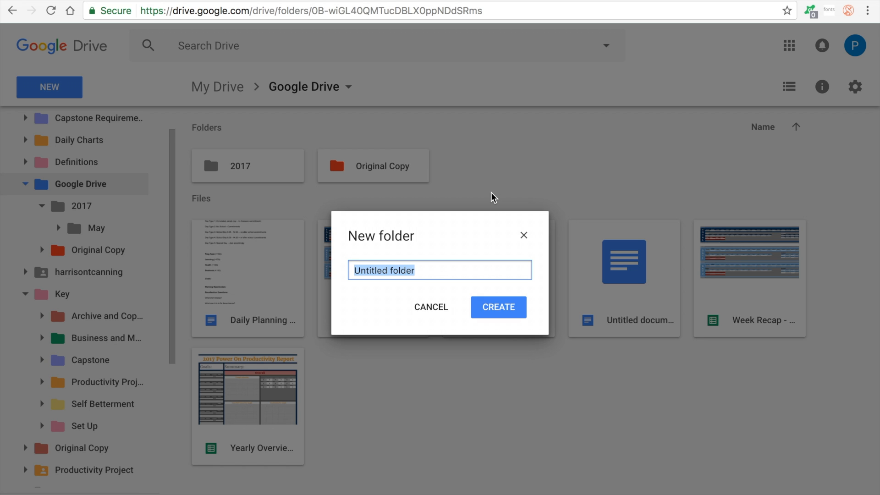
pyautogui.write('28')
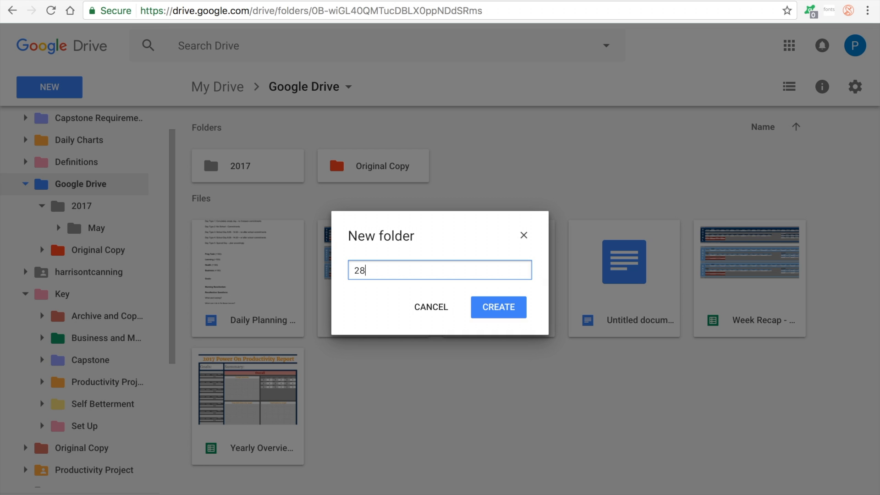
pyautogui.press('Return')
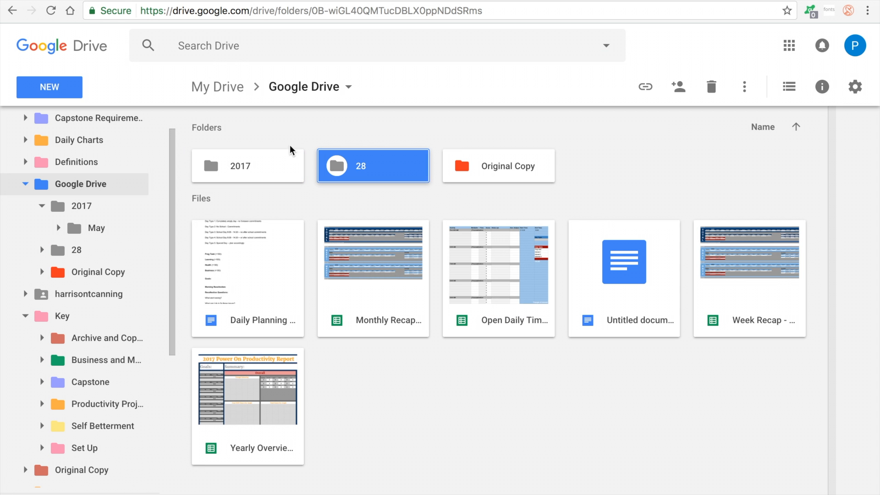
pyautogui.moveTo(357, 171); pyautogui.dragTo(308, 169)
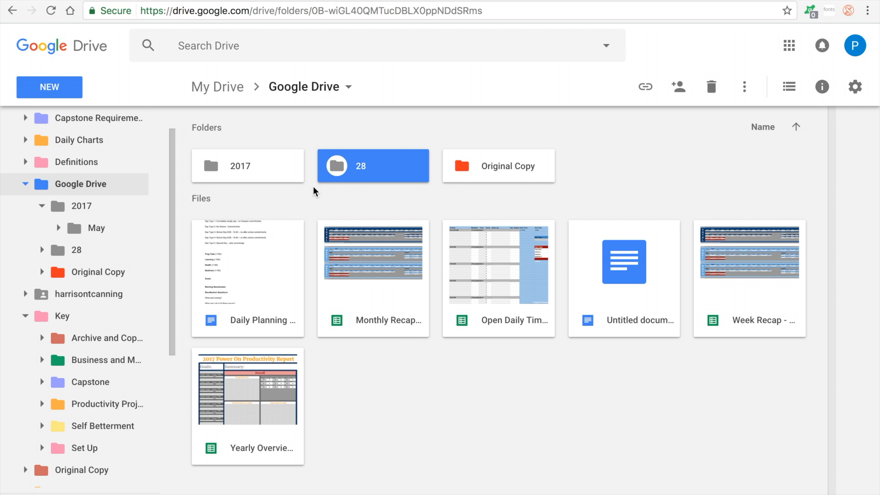
pyautogui.click(403, 188)
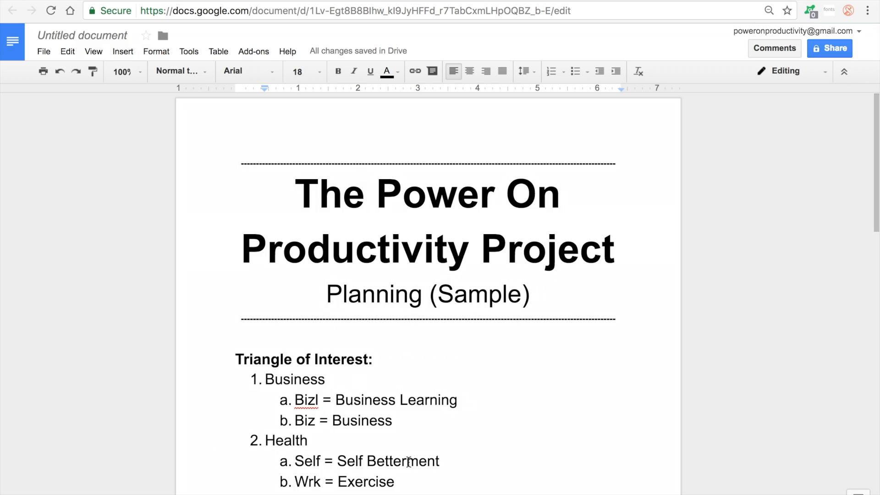
# - Examine the sample planning document's Triangle of Interest categories and activity codes, including the Other entry on the second page
pyautogui.scroll(-5, 389, 415)
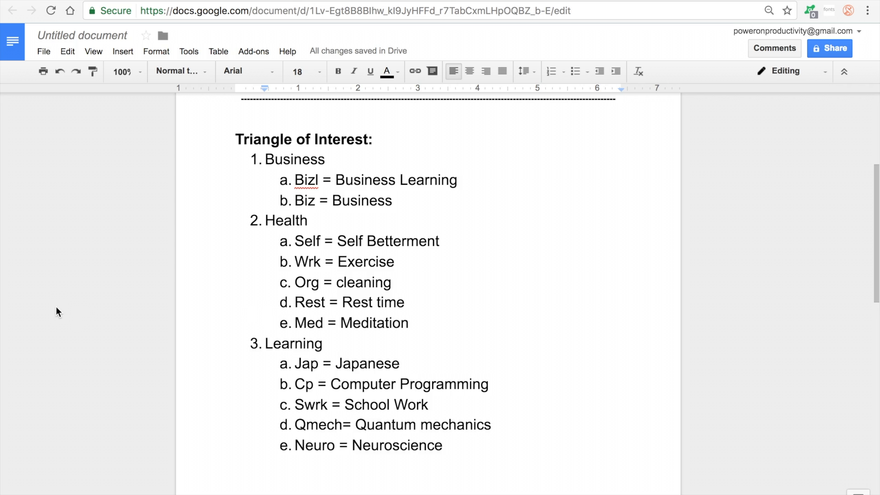
pyautogui.moveTo(294, 241); pyautogui.dragTo(353, 265)
pyautogui.click(353, 265)
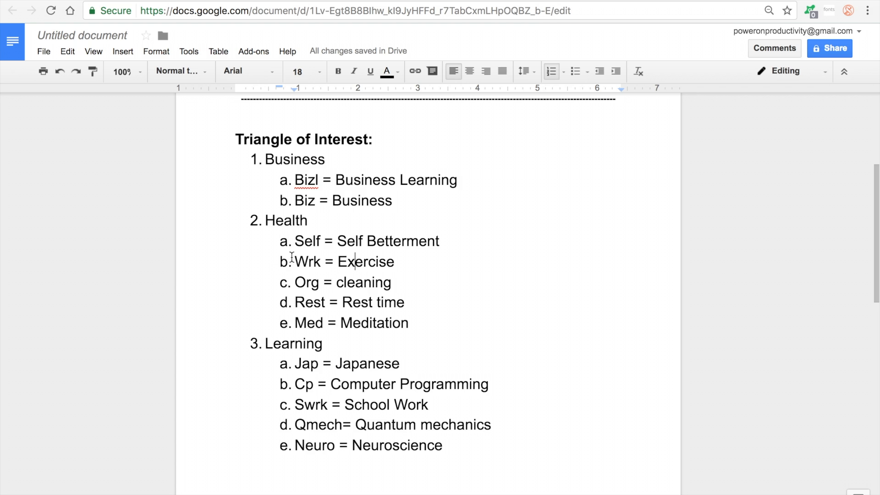
pyautogui.click(286, 240)
pyautogui.moveTo(305, 241); pyautogui.dragTo(399, 243)
pyautogui.click(399, 242)
pyautogui.click(275, 160)
pyautogui.click(277, 221)
pyautogui.scroll(-6, 297, 342)
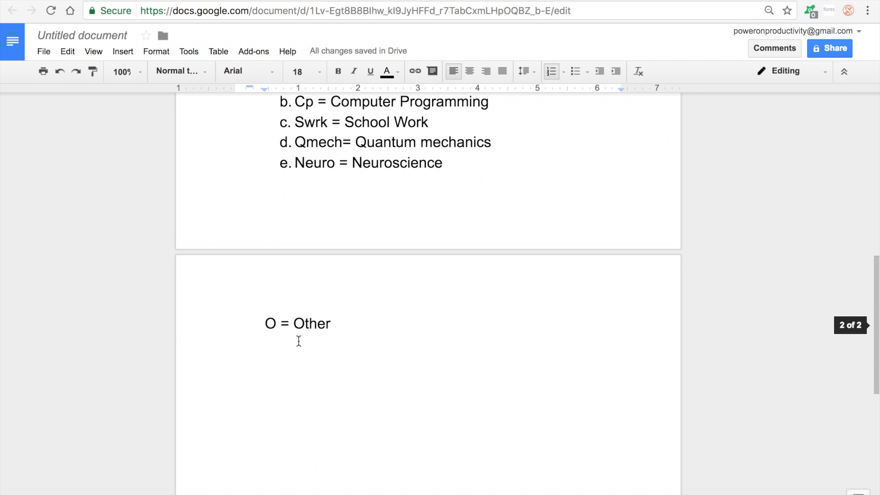
pyautogui.scroll(5, 299, 341)
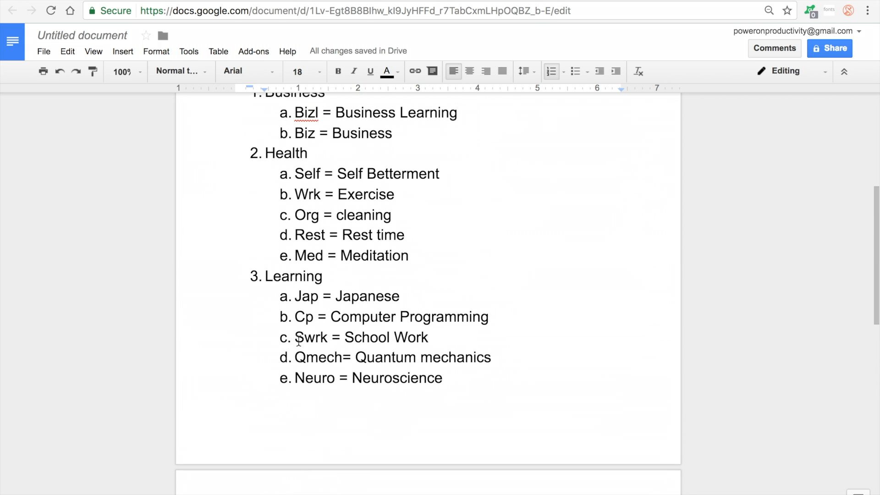
pyautogui.scroll(2, 273, 268)
pyautogui.scroll(1, 272, 268)
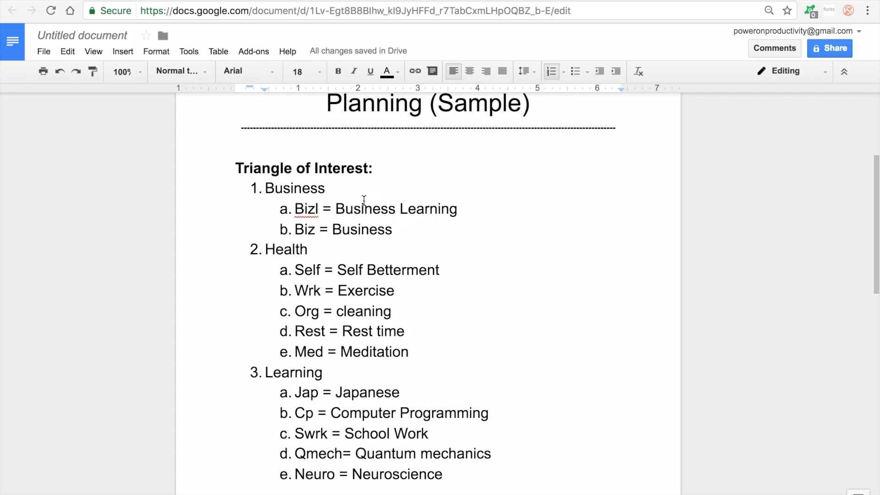
# - Review the abbreviations under Business, Health and Learning, especially Bizl and Org, and the separate O code
pyautogui.scroll(-1, 358, 234)
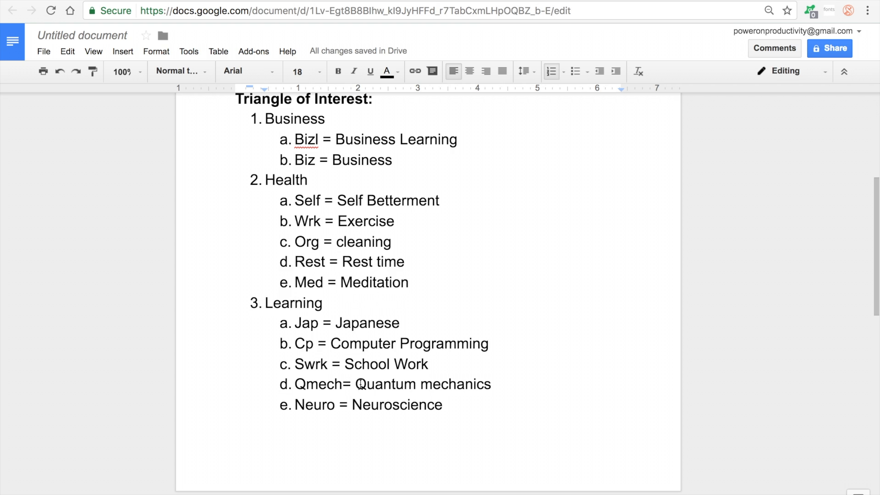
pyautogui.scroll(2, 290, 187)
pyautogui.click(305, 196)
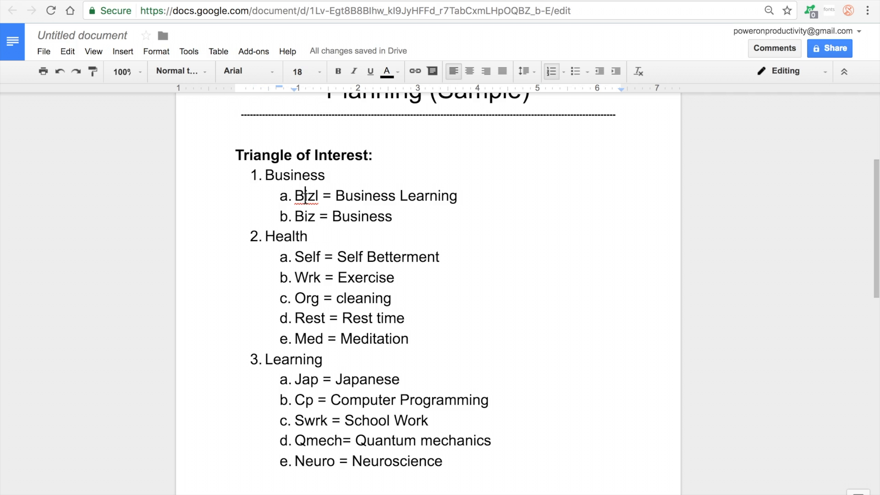
pyautogui.click(306, 298)
pyautogui.scroll(-1, 318, 277)
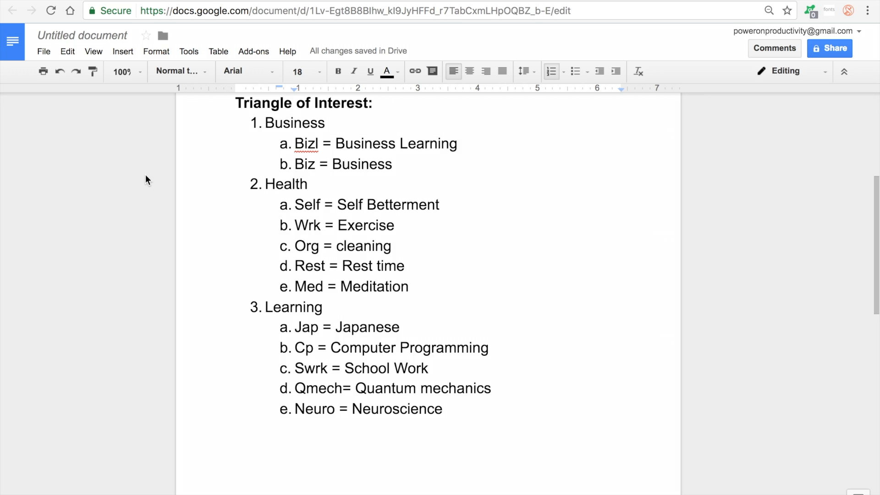
pyautogui.click(296, 247)
pyautogui.moveTo(296, 247); pyautogui.dragTo(403, 243)
pyautogui.click(395, 243)
pyautogui.doubleClick(376, 243)
pyautogui.scroll(-7, 339, 383)
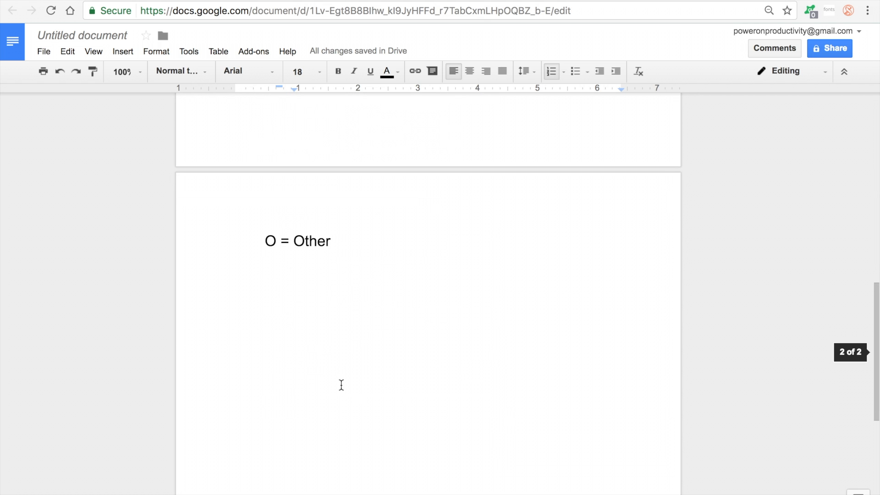
pyautogui.scroll(4, 342, 385)
pyautogui.scroll(10, 342, 385)
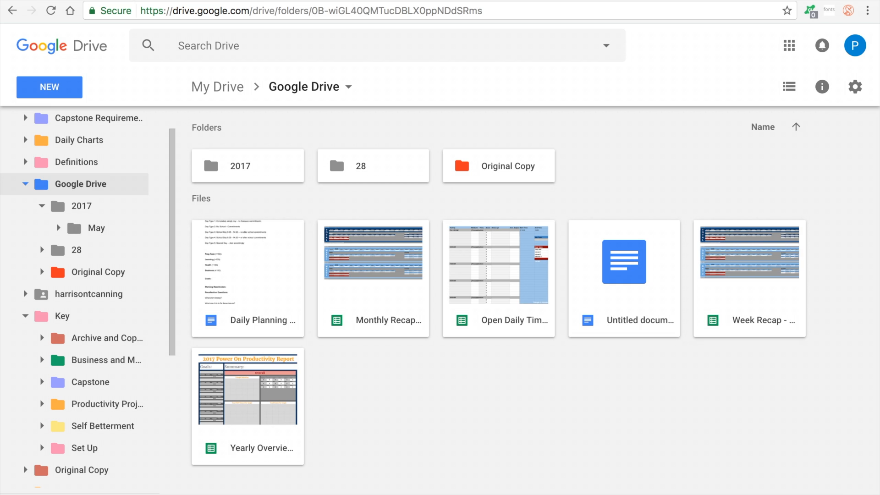
# - Open the Yearly Overview spreadsheet and examine its year overview, goal, habit and course description sections
pyautogui.click(265, 390)
pyautogui.doubleClick(264, 389)
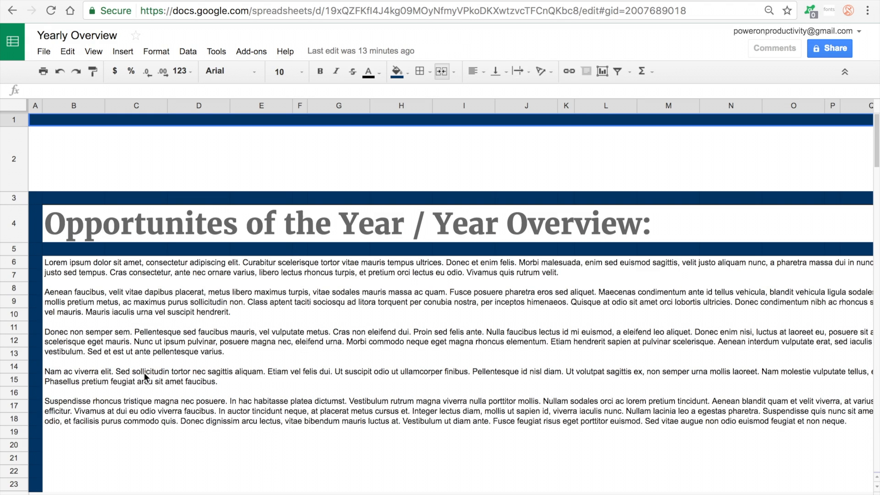
pyautogui.scroll(-5, 144, 373)
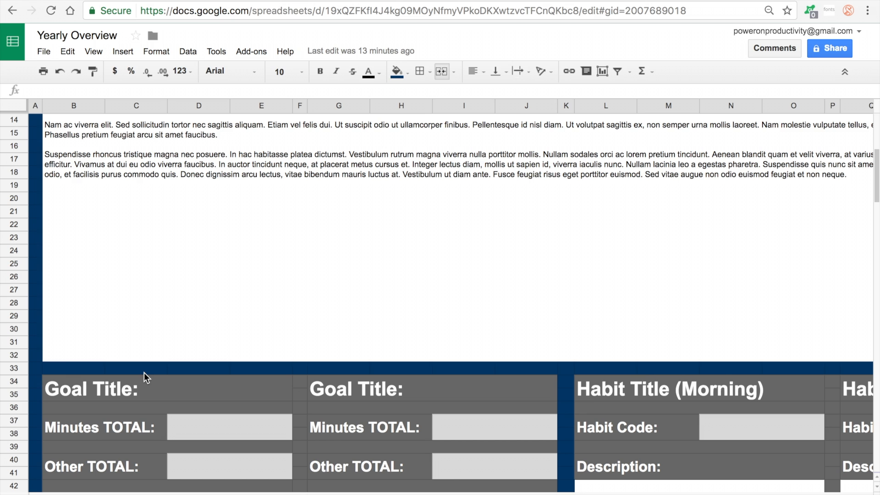
pyautogui.scroll(-5, 153, 406)
pyautogui.hscroll(10, 153, 406)
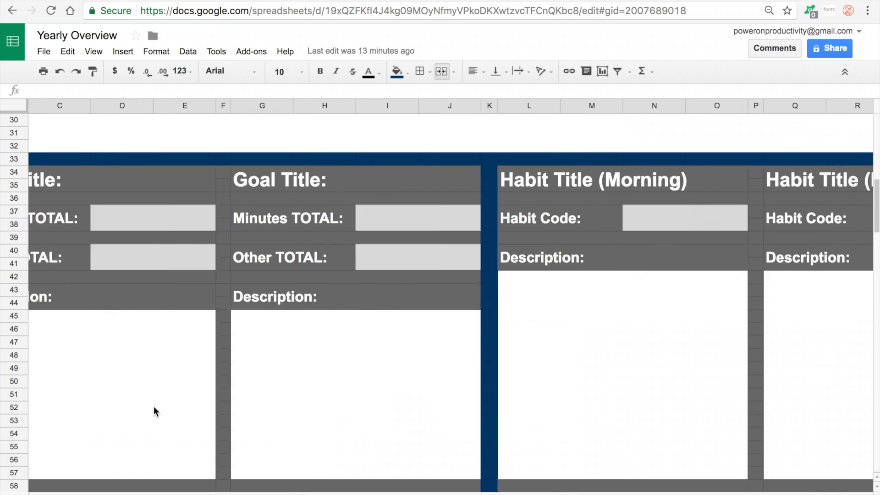
pyautogui.scroll(10, 480, 302)
pyautogui.hscroll(10, 479, 302)
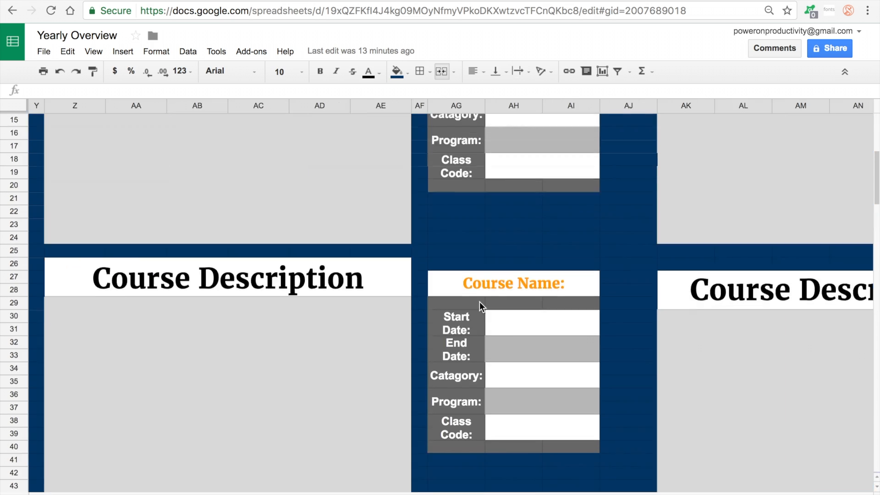
pyautogui.hscroll(-7, 505, 317)
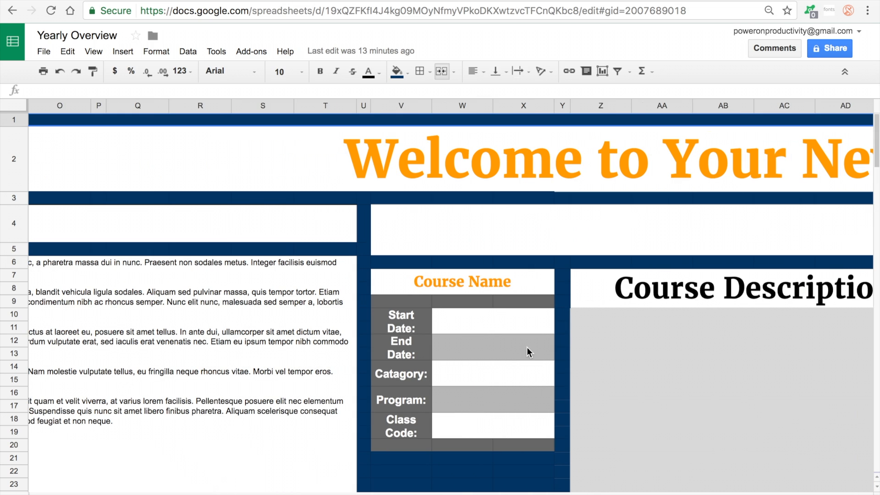
# - Look over the first Course Name block's date, category and class code fields
pyautogui.click(527, 348)
pyautogui.click(517, 328)
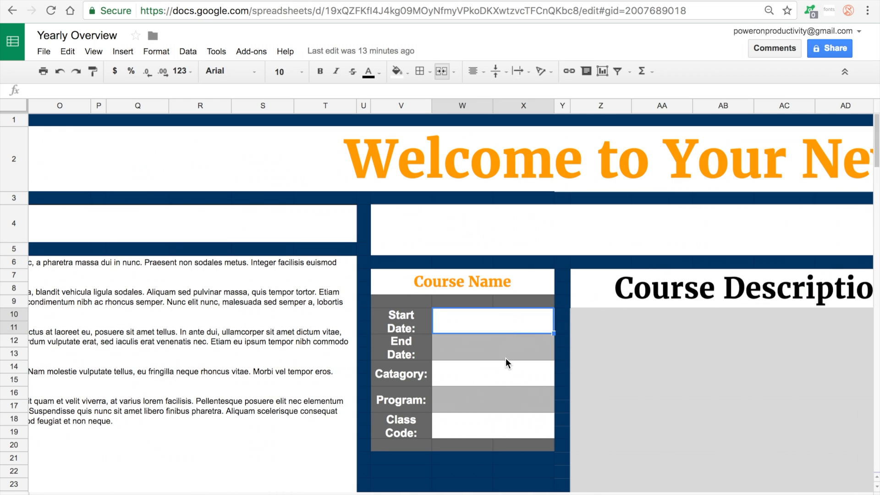
pyautogui.click(501, 380)
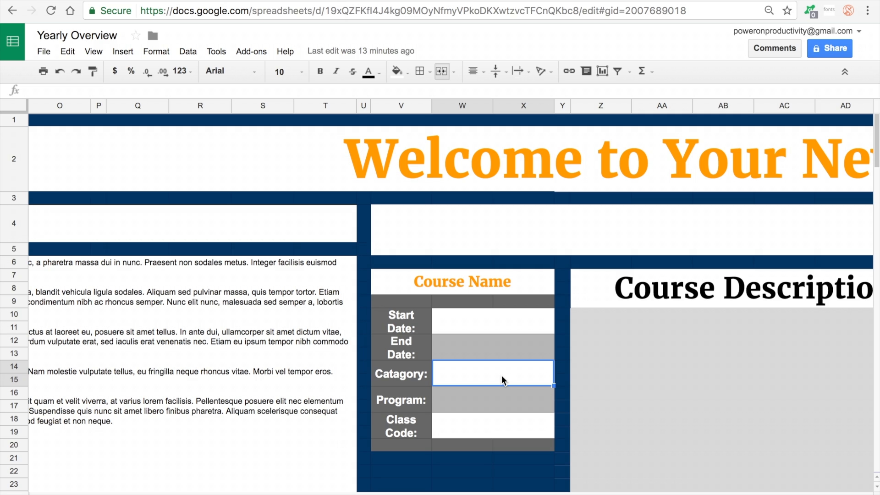
pyautogui.click(488, 436)
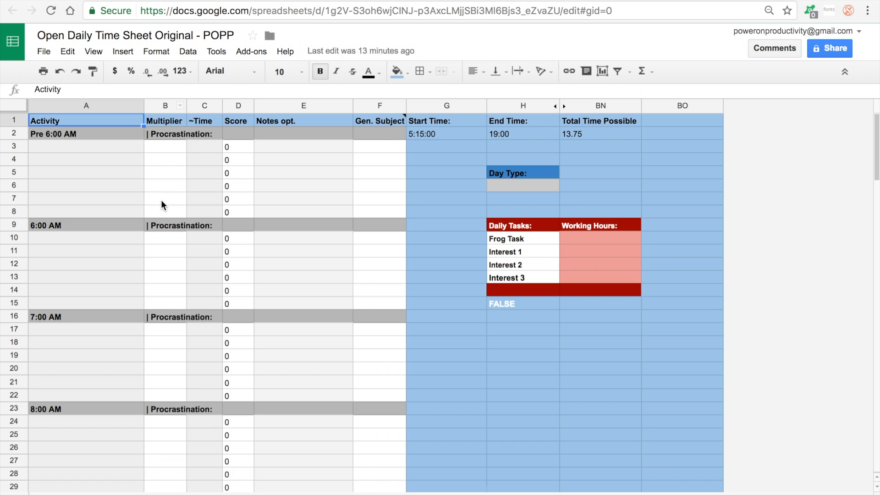
# - Examine the Open Daily Time Sheet's hourly activity rows and the Interest 1, Interest 2 and Interest 3 entries under Daily Tasks
pyautogui.click(161, 205)
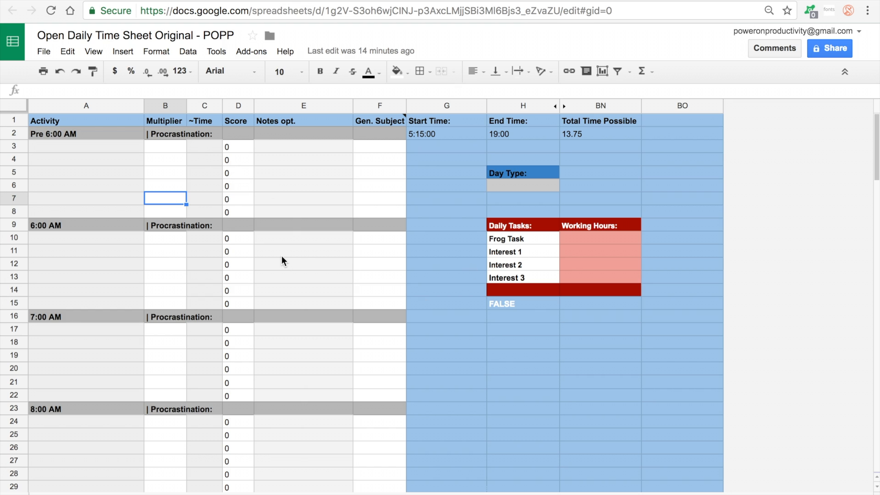
pyautogui.scroll(-4, 282, 260)
pyautogui.scroll(-2, 282, 261)
pyautogui.scroll(6, 282, 260)
pyautogui.scroll(-2, 282, 260)
pyautogui.scroll(-4, 282, 260)
pyautogui.scroll(6, 282, 260)
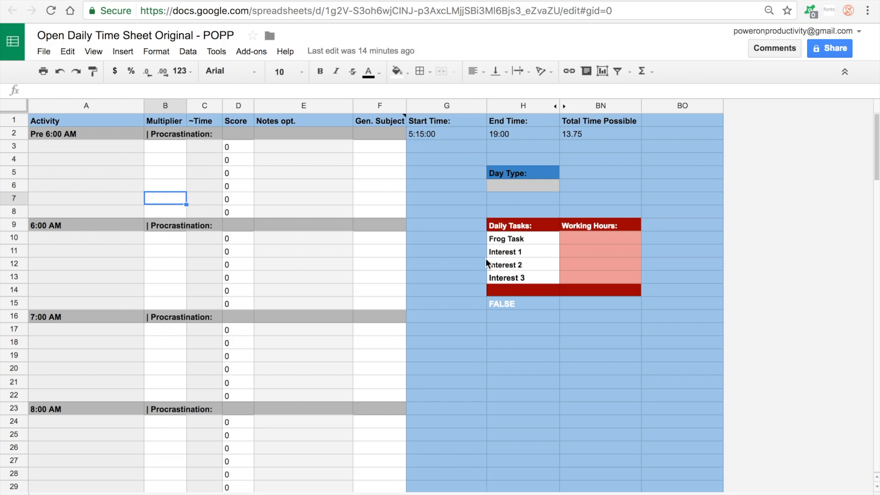
pyautogui.click(498, 257)
pyautogui.click(500, 265)
pyautogui.click(500, 277)
pyautogui.click(429, 214)
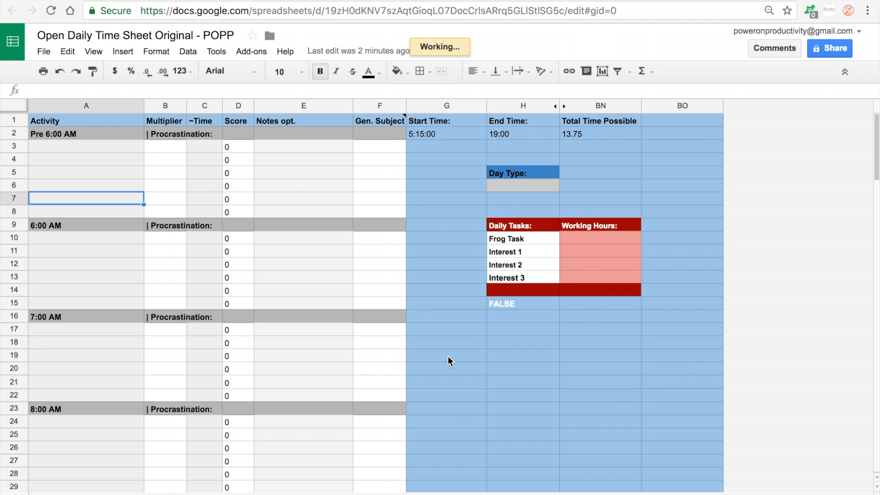
# - Replace every "Interest 1" with "Business" across all sheets using Find and replace with Match case enabled
pyautogui.press('super+shift+h')
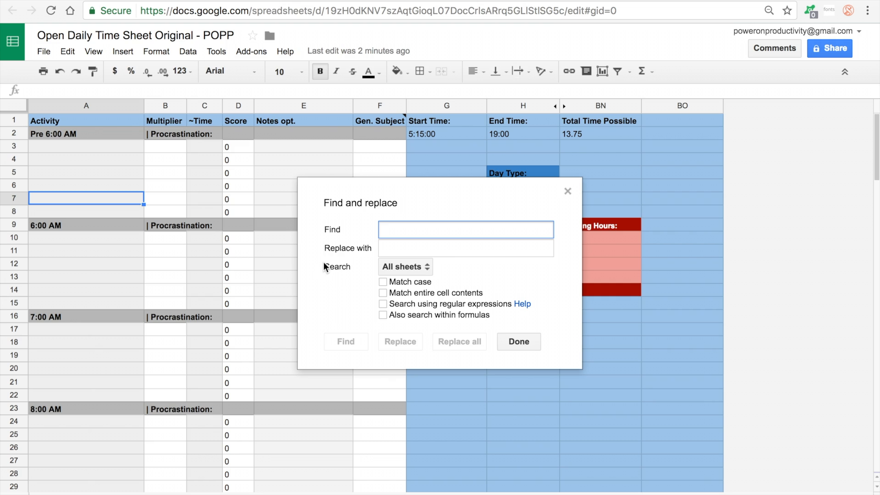
pyautogui.moveTo(529, 196); pyautogui.dragTo(330, 215)
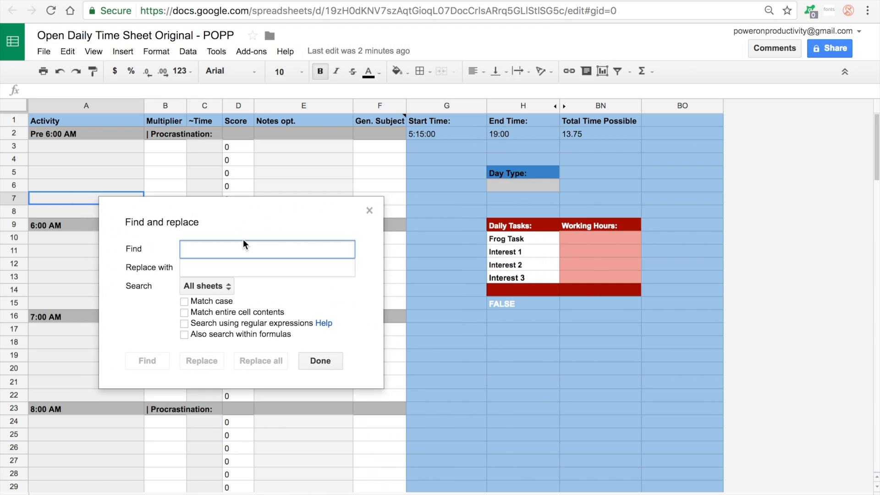
pyautogui.write('Interest 1')
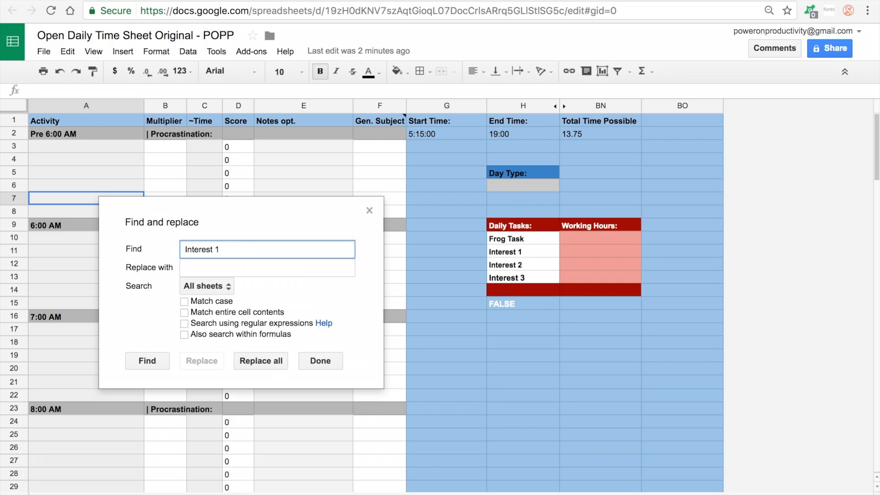
pyautogui.click(246, 268)
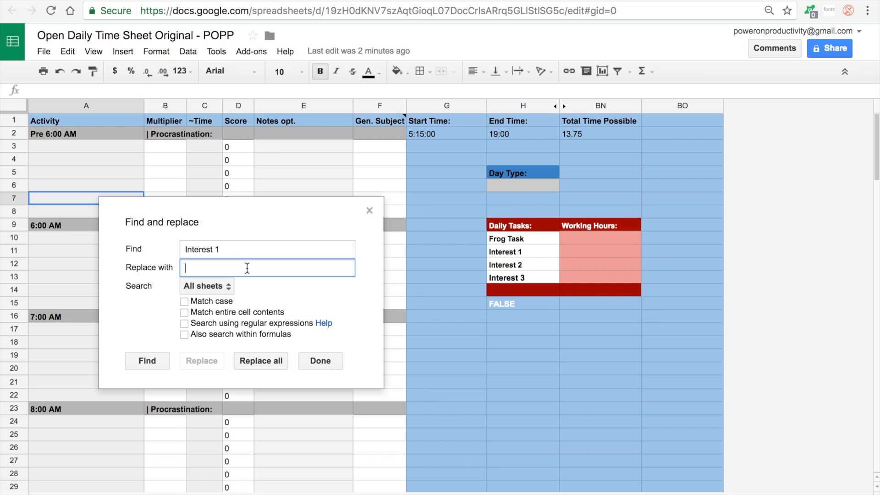
pyautogui.write('Business')
pyautogui.click(201, 303)
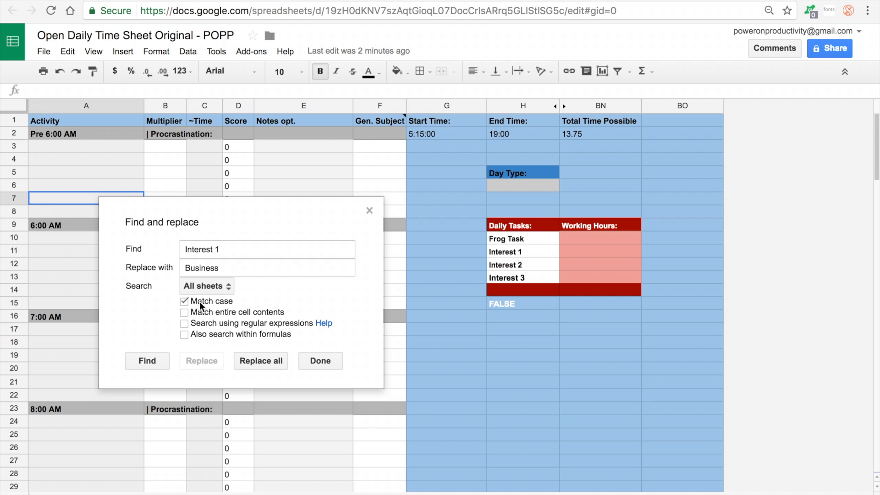
pyautogui.click(265, 356)
pyautogui.click(312, 299)
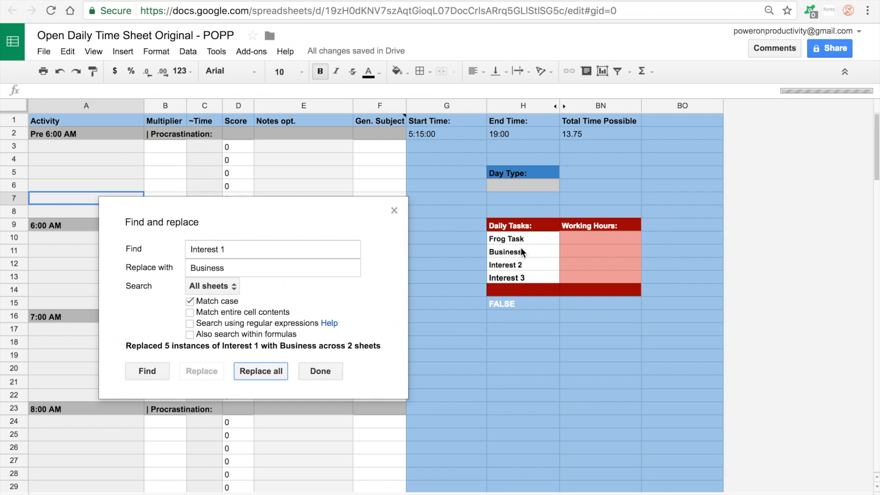
pyautogui.scroll(-10, 484, 317)
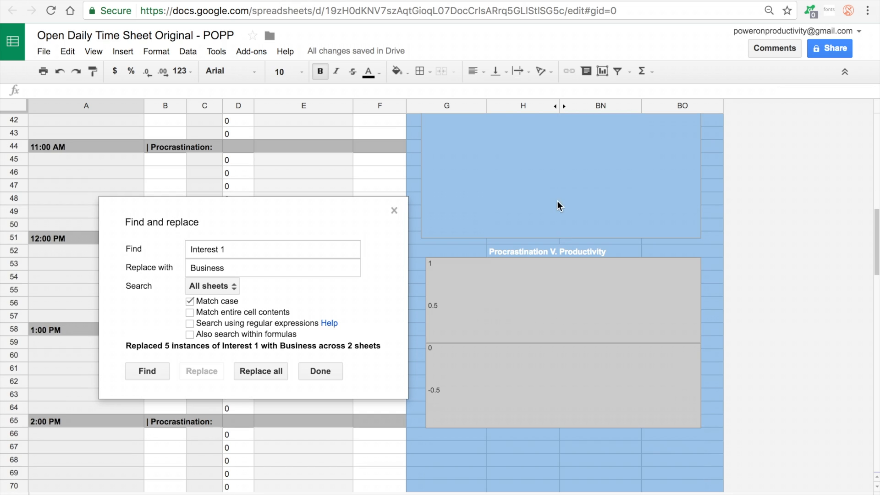
# - Look over the Business, Learning and Health entries under Daily Tasks and the hourly activity rows beside them
pyautogui.scroll(2, 561, 229)
pyautogui.scroll(8, 452, 248)
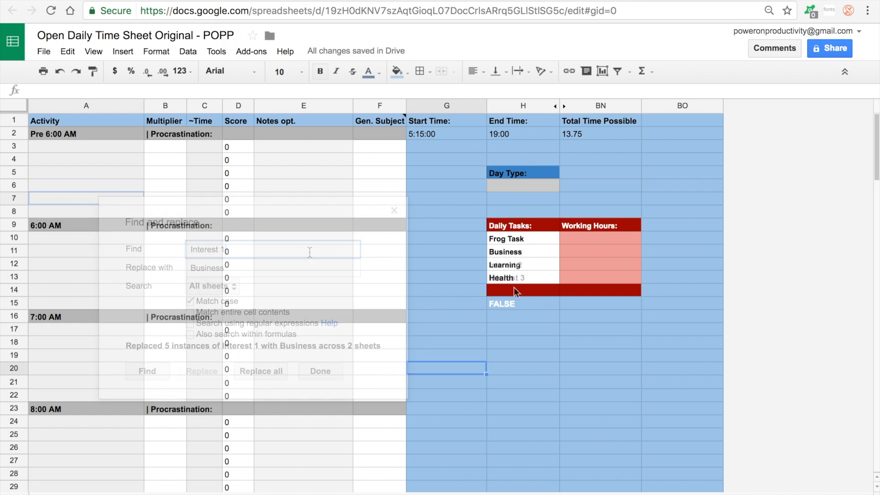
pyautogui.moveTo(525, 251); pyautogui.dragTo(525, 276)
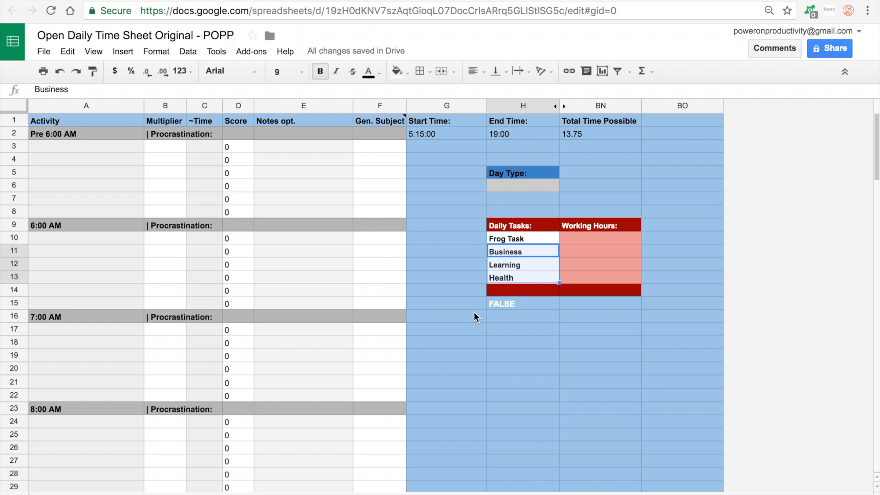
pyautogui.click(463, 305)
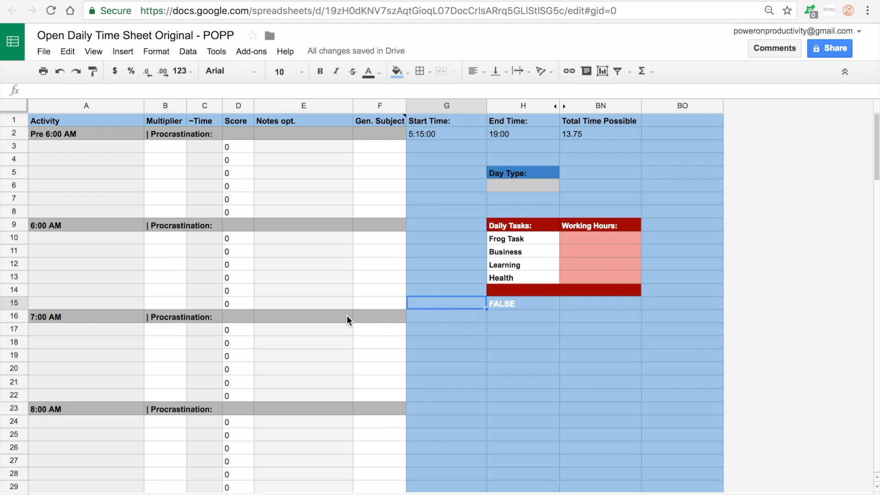
pyautogui.scroll(-7, 346, 316)
pyautogui.scroll(6, 347, 316)
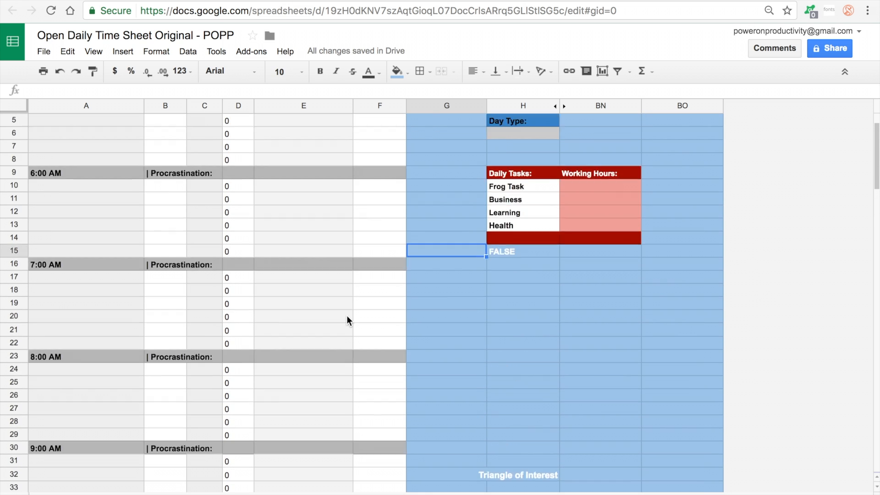
pyautogui.scroll(2, 347, 315)
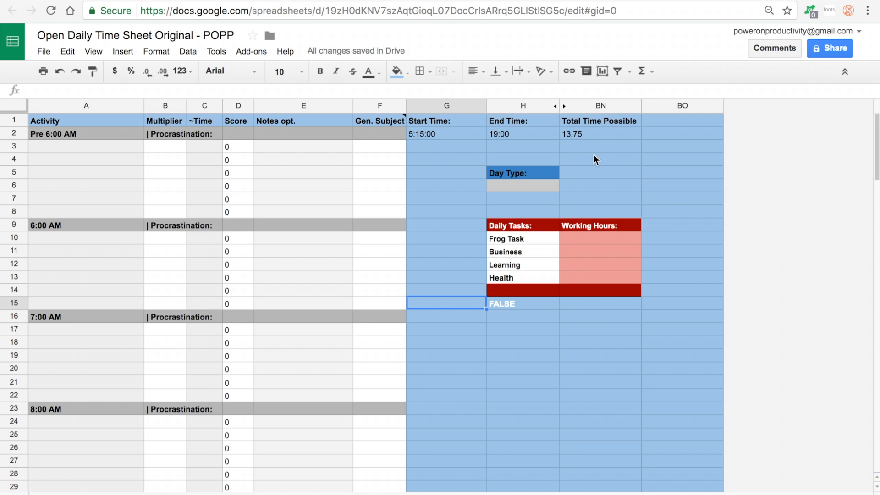
pyautogui.click(392, 320)
pyautogui.scroll(-3, 392, 320)
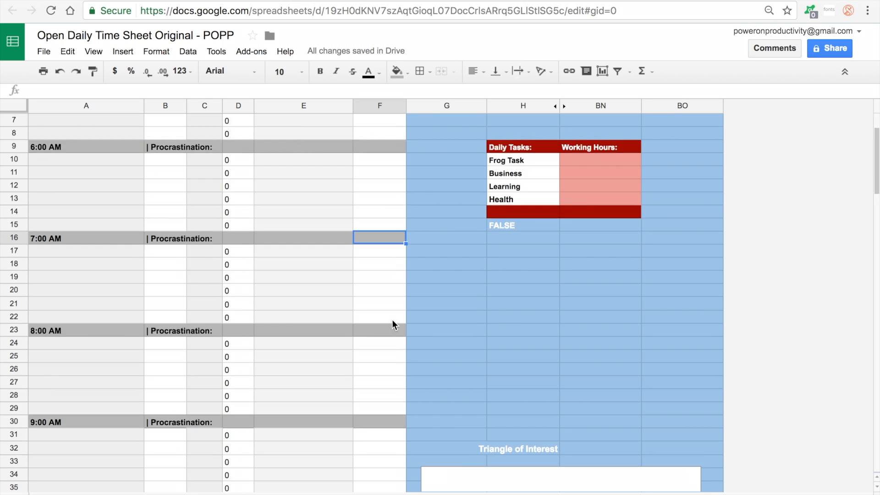
pyautogui.scroll(3, 392, 320)
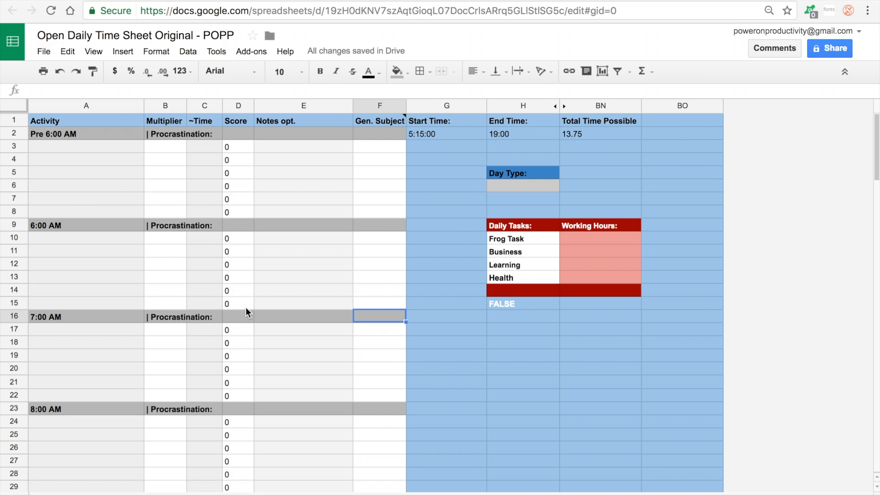
# - Unhide the columns between H and BN and look through the Sample and Course columns they contain
pyautogui.click(557, 106)
pyautogui.hscroll(15, 560, 191)
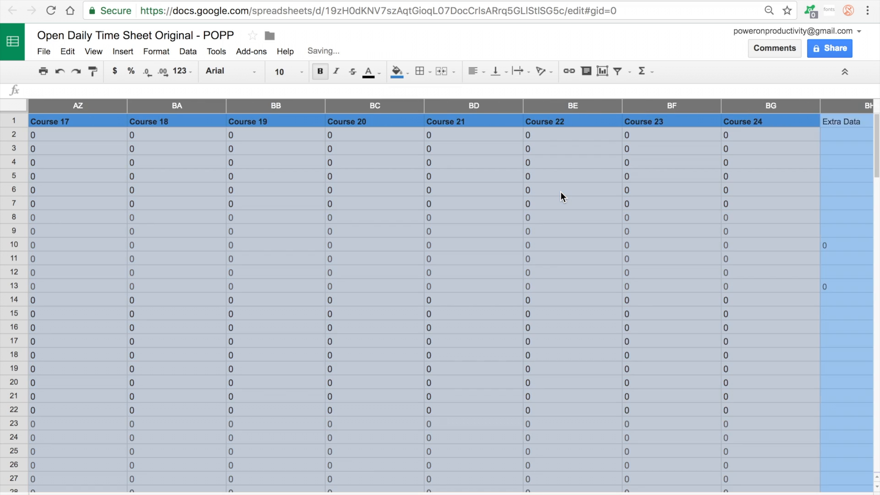
pyautogui.hscroll(2, 561, 192)
pyautogui.hscroll(-15, 560, 192)
pyautogui.scroll(-3, 560, 192)
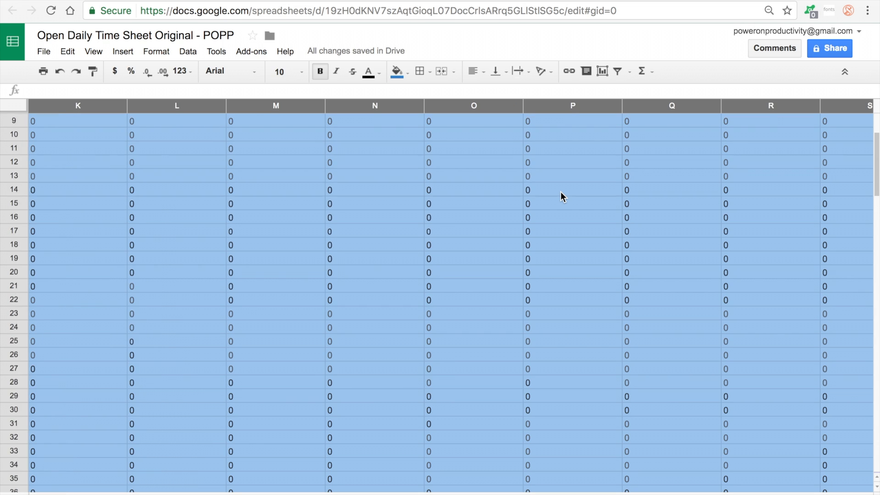
pyautogui.scroll(3, 560, 192)
pyautogui.hscroll(-3, 560, 192)
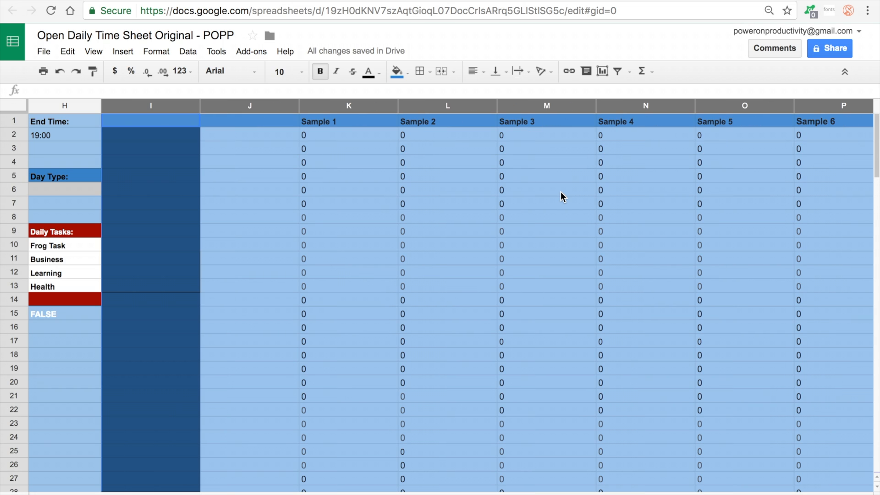
pyautogui.click(409, 222)
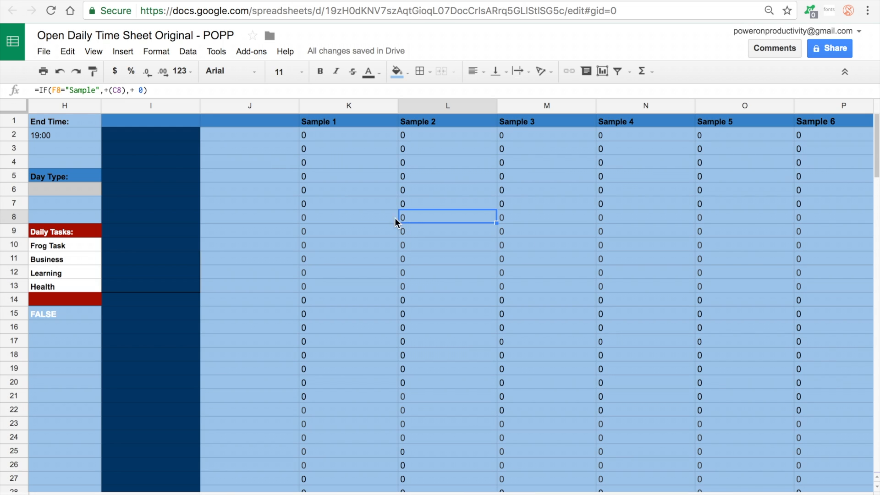
# - Switch to the Planning (Sample) document and check the Business subcategories Bizl and Biz against the first Sample column
pyautogui.click(269, 165)
pyautogui.click(334, 125)
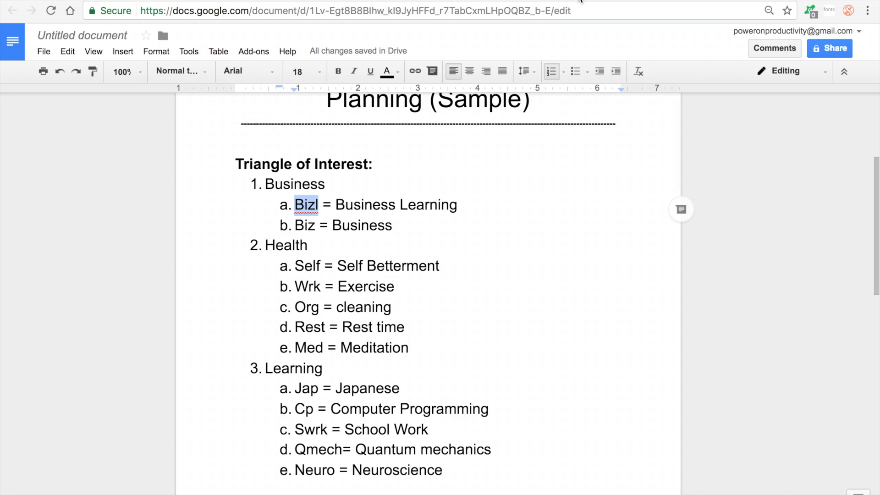
pyautogui.click(479, 205)
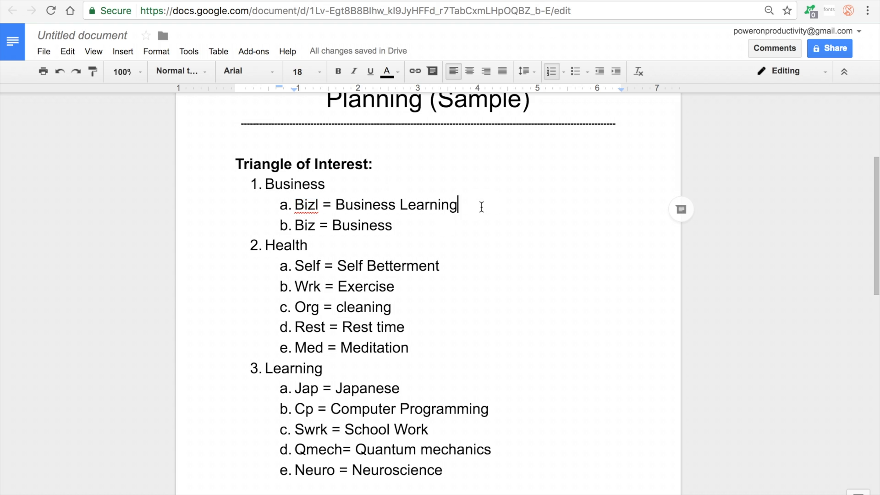
pyautogui.click(243, 186)
pyautogui.moveTo(267, 187); pyautogui.dragTo(390, 219)
pyautogui.click(390, 220)
pyautogui.moveTo(294, 205); pyautogui.dragTo(400, 218)
pyautogui.click(399, 218)
pyautogui.click(415, 0)
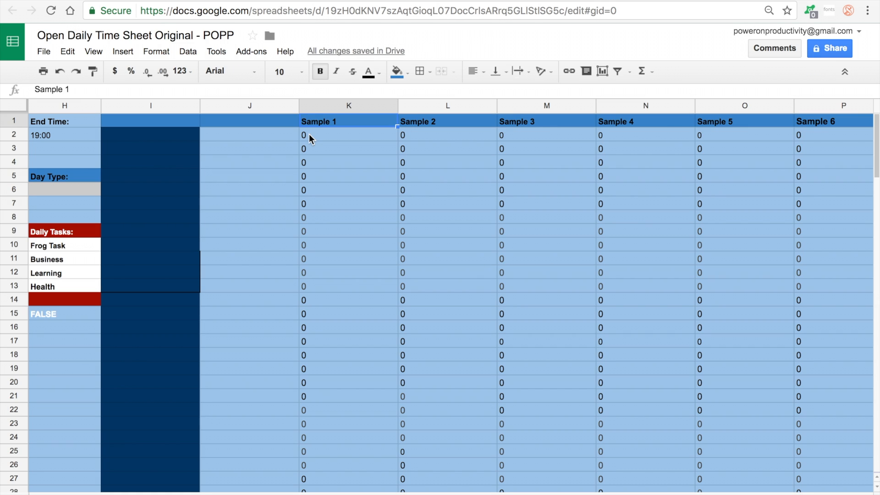
# - Replace every "Sample 1" with "Business" across all sheets using Find and replace with Match case enabled
pyautogui.click(259, 153)
pyautogui.click(302, 134)
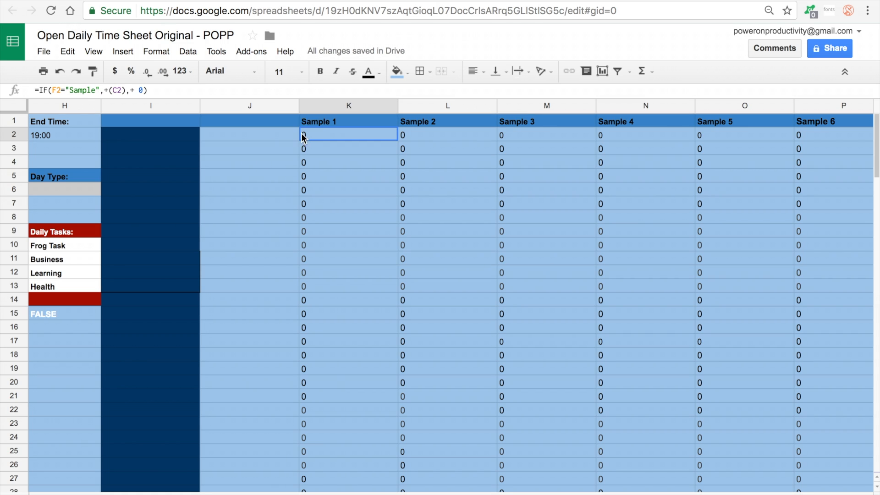
pyautogui.click(305, 122)
pyautogui.click(251, 161)
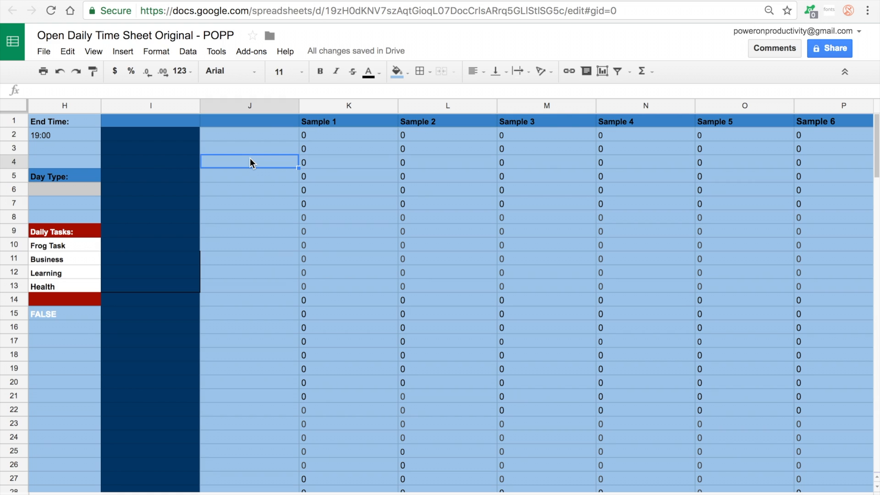
pyautogui.hotkey('ctrl', 'h')
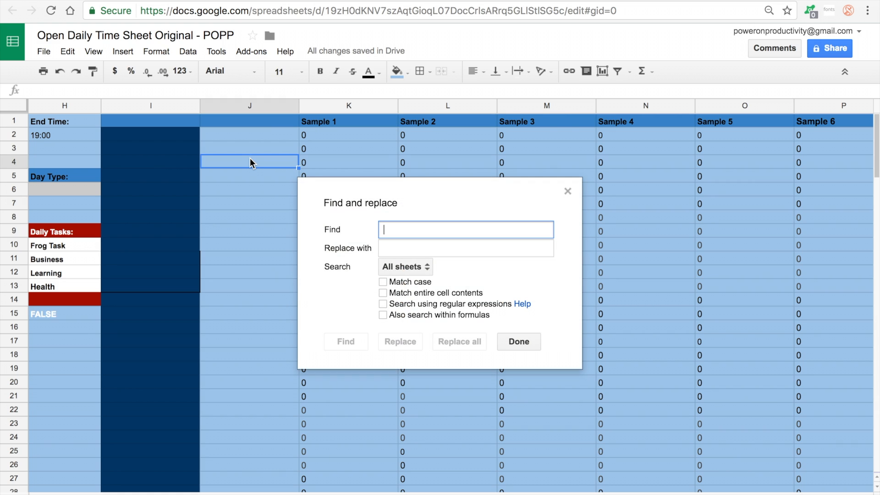
pyautogui.write('Samp')
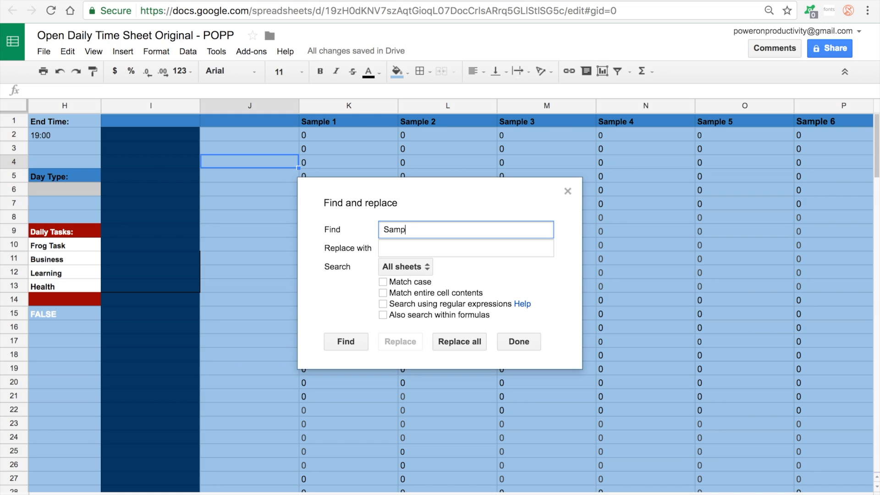
pyautogui.write('le 1')
pyautogui.click(456, 245)
pyautogui.write('Business')
pyautogui.click(406, 281)
pyautogui.click(454, 342)
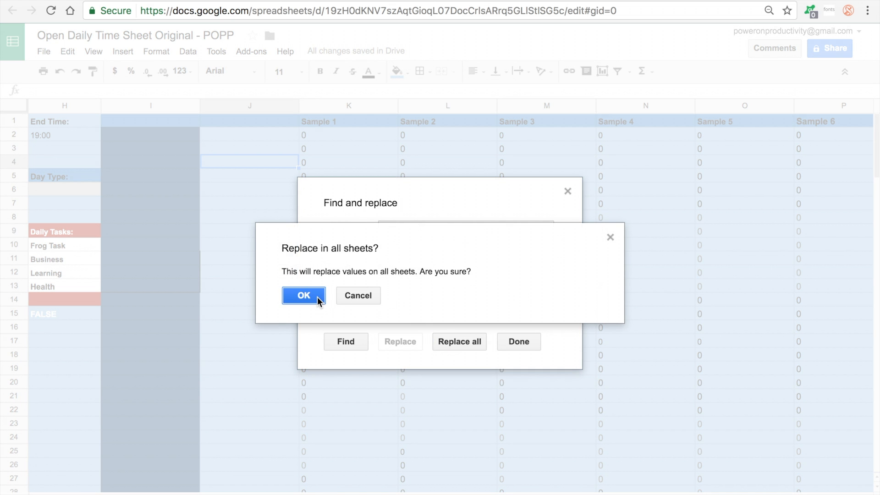
pyautogui.click(304, 295)
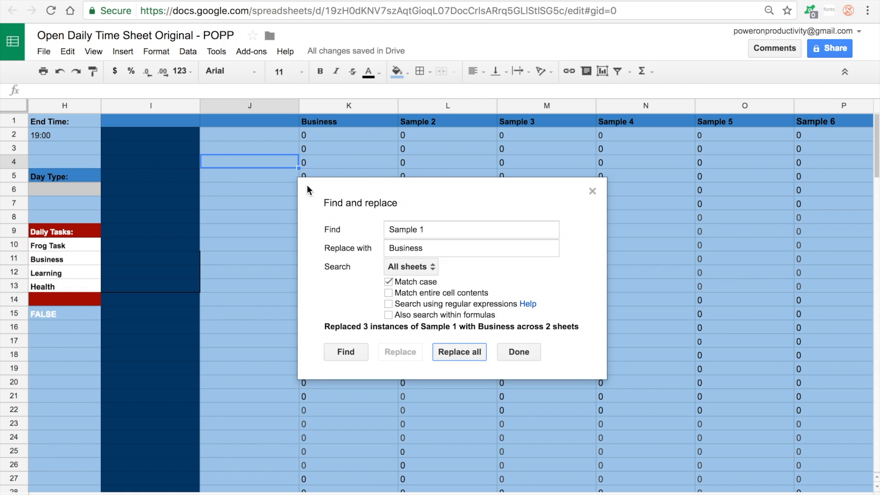
pyautogui.click(518, 353)
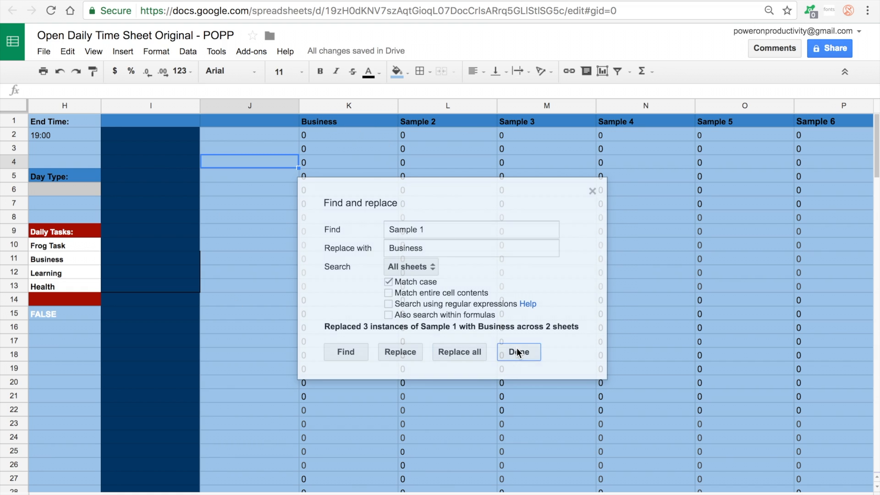
pyautogui.click(250, 200)
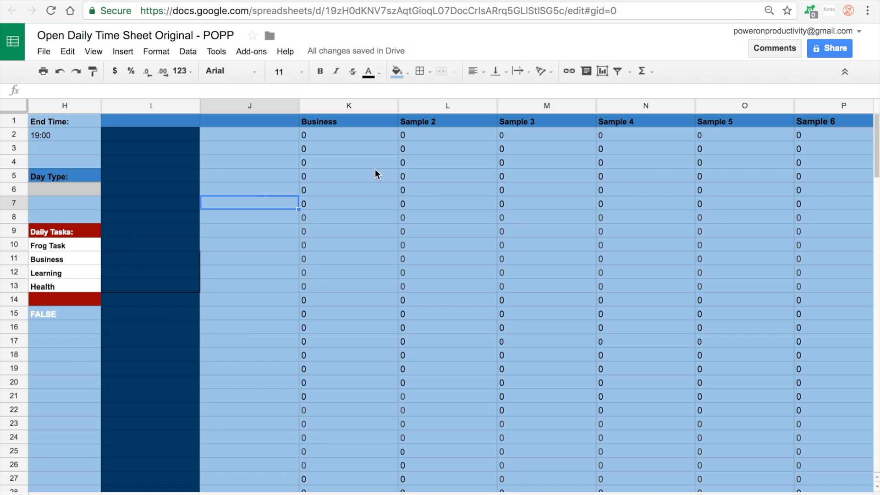
# - Replace "Sample" with "Bizl" in the formulas of K2:K120 on the Recorder sheet, enabling Match case and Also search within formulas
pyautogui.click(350, 135)
pyautogui.scroll(-15, 356, 189)
pyautogui.scroll(-15, 361, 299)
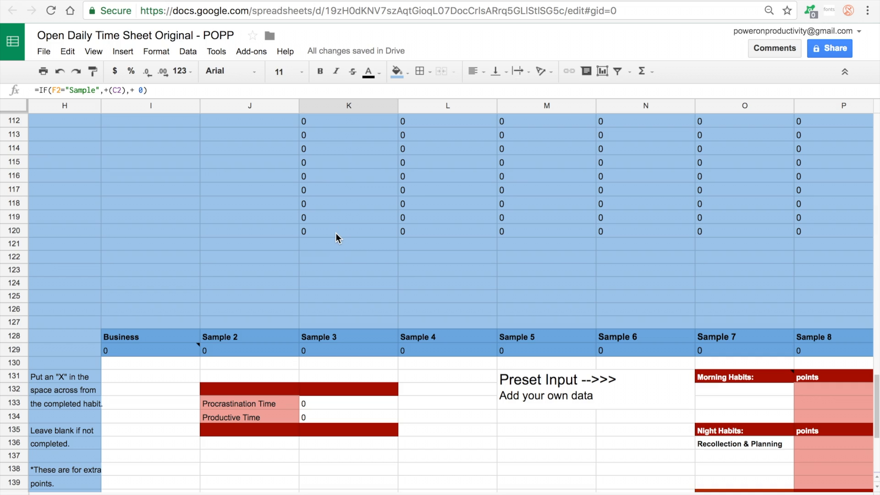
pyautogui.keyDown('shift'); pyautogui.click(335, 233); pyautogui.keyUp('shift')
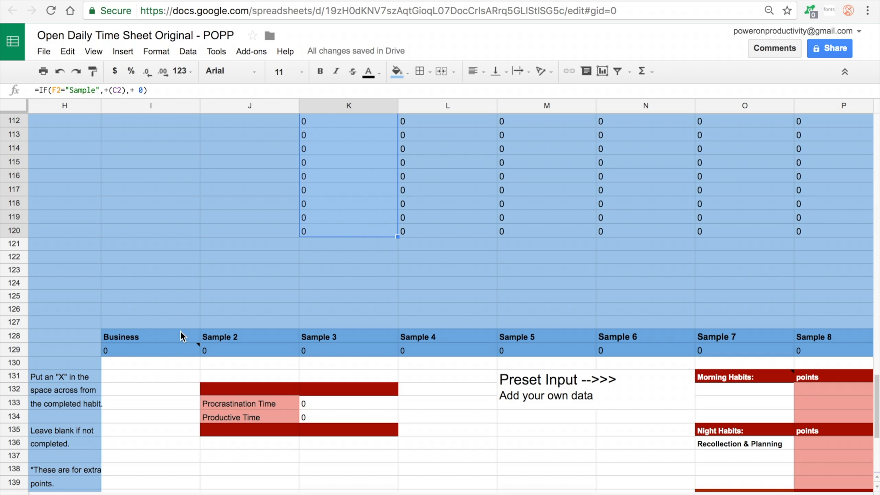
pyautogui.scroll(12, 333, 262)
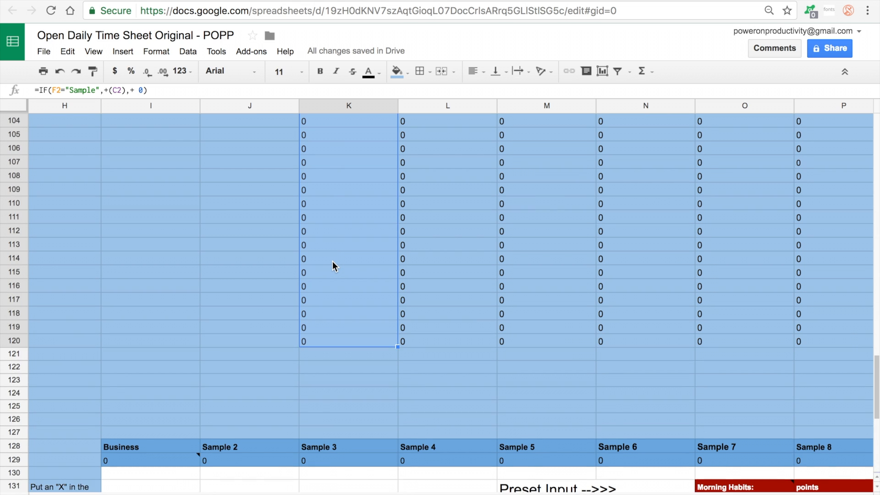
pyautogui.scroll(-2, 332, 266)
pyautogui.hscroll(-2, 332, 265)
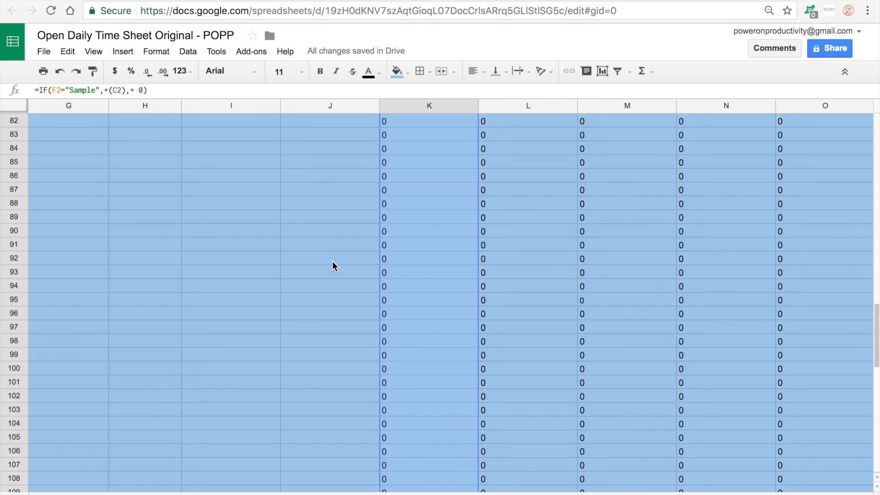
pyautogui.press('super+shift+h')
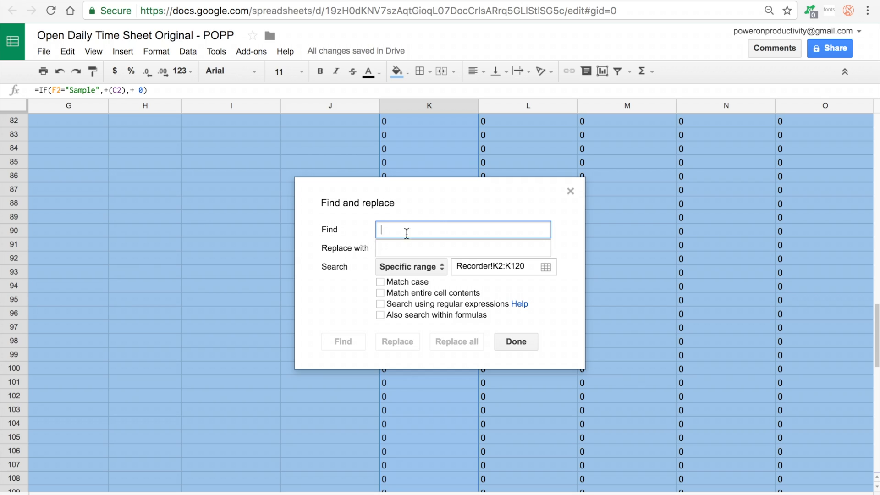
pyautogui.write('Sample')
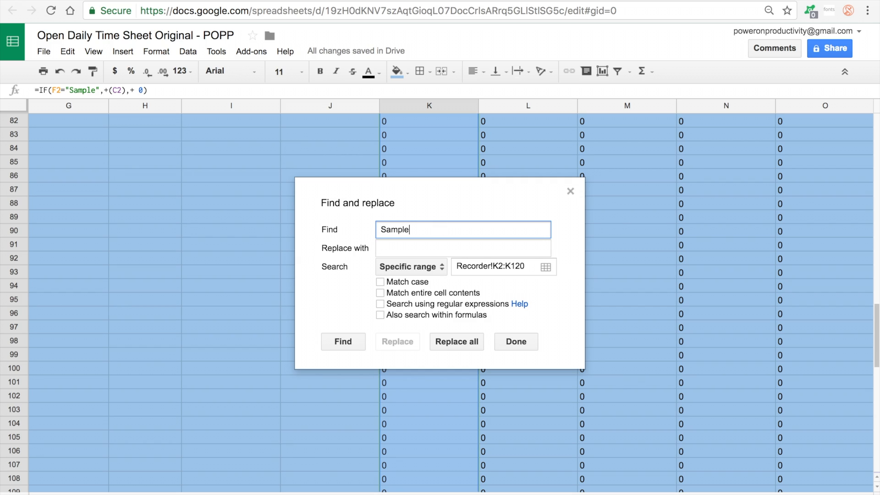
pyautogui.click(421, 253)
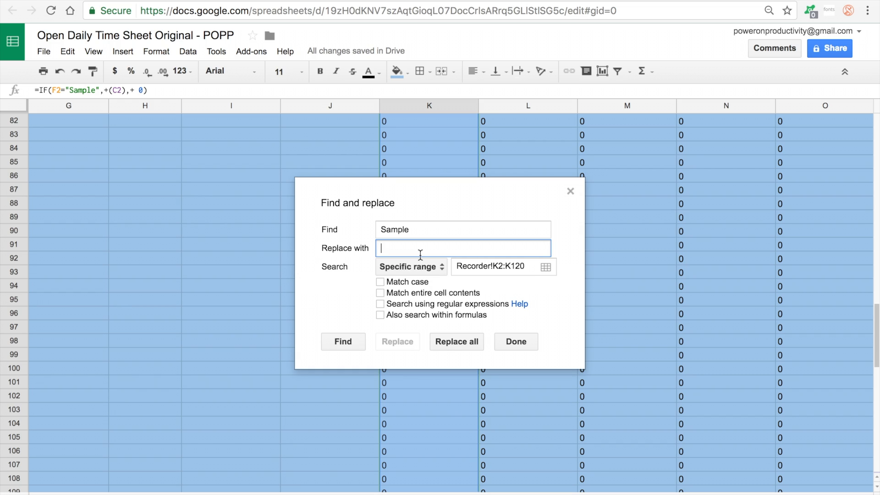
pyautogui.write('Bizl')
pyautogui.click(407, 282)
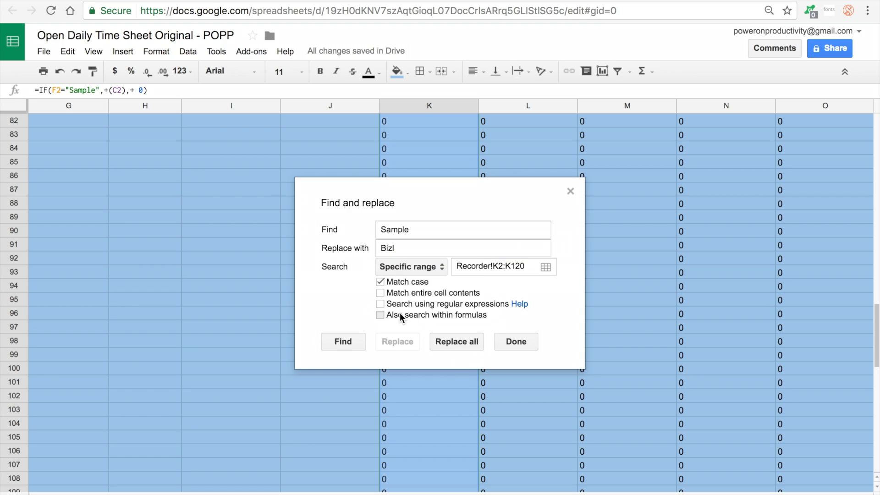
pyautogui.hotkey('ctrl', '`')
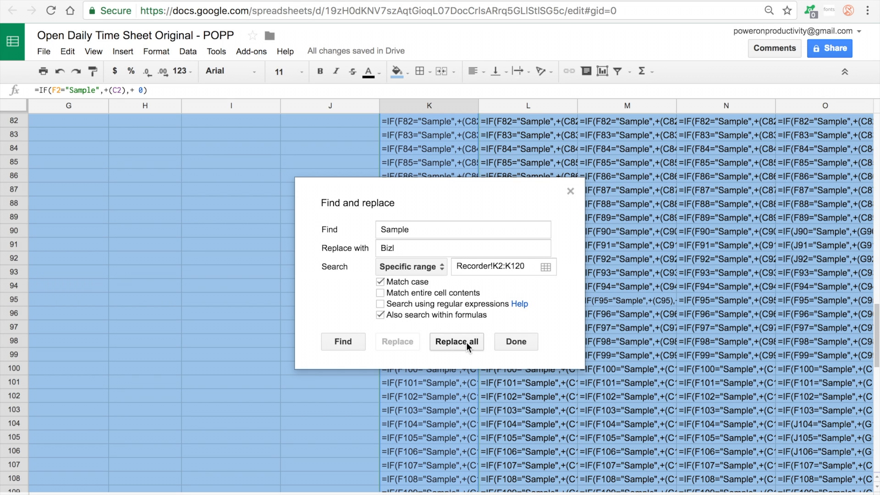
pyautogui.click(466, 342)
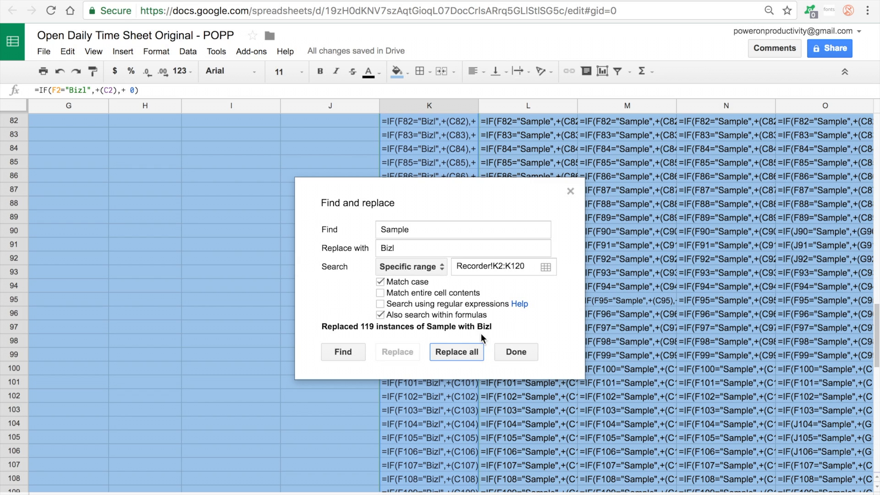
pyautogui.click(506, 352)
# - Return to the header row and look over the Business Learning and Business columns beside the Daily Tasks list
pyautogui.scroll(15, 454, 227)
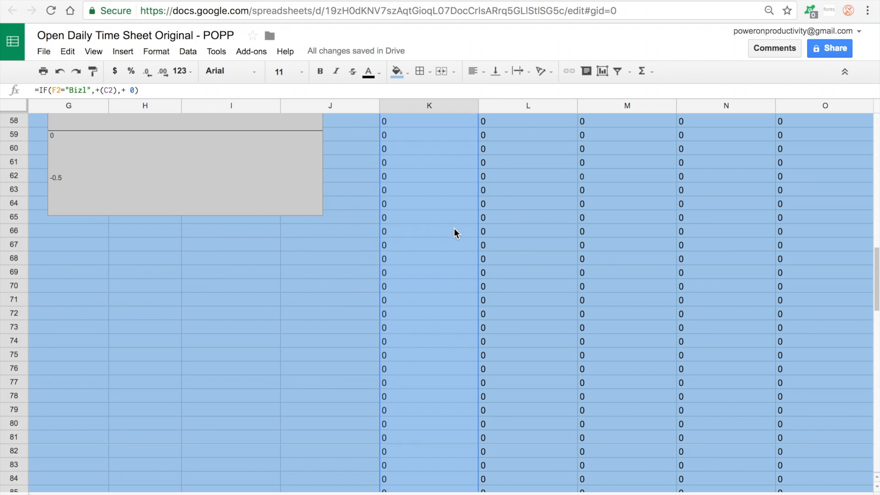
pyautogui.scroll(5, 455, 233)
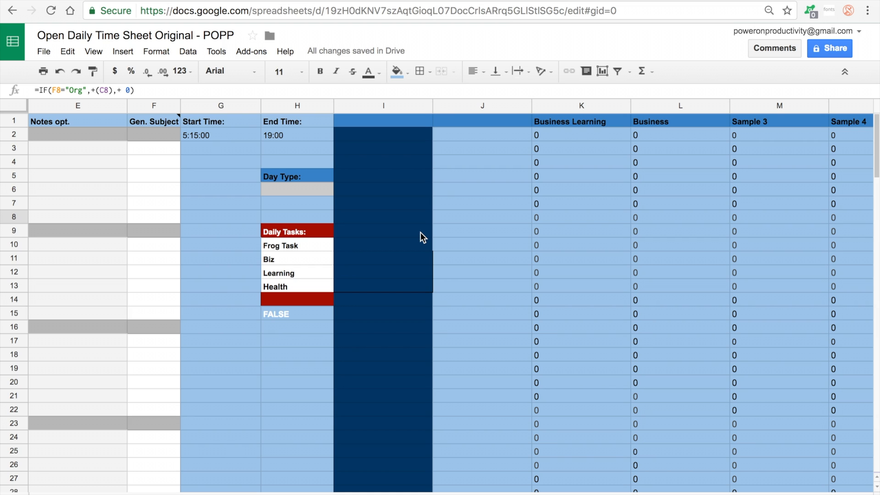
pyautogui.hscroll(5, 547, 154)
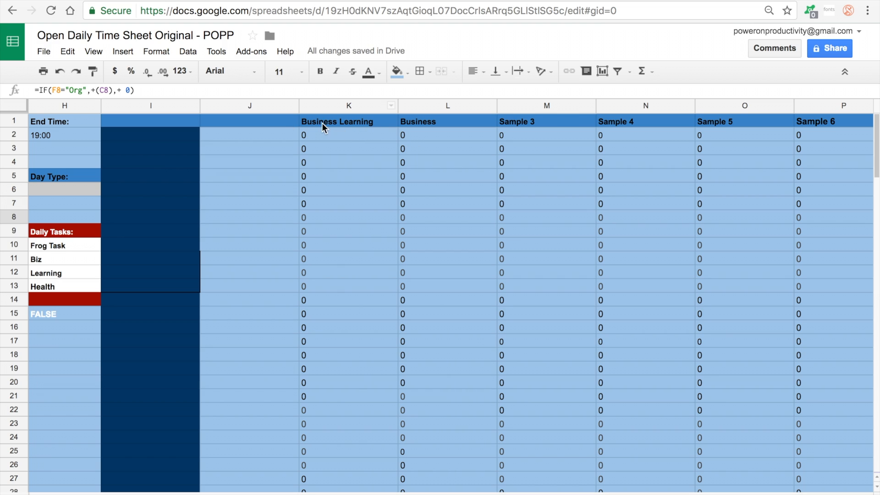
# - Inspect the IF formulas and their subject codes in the Business Learning and Business columns
pyautogui.click(340, 164)
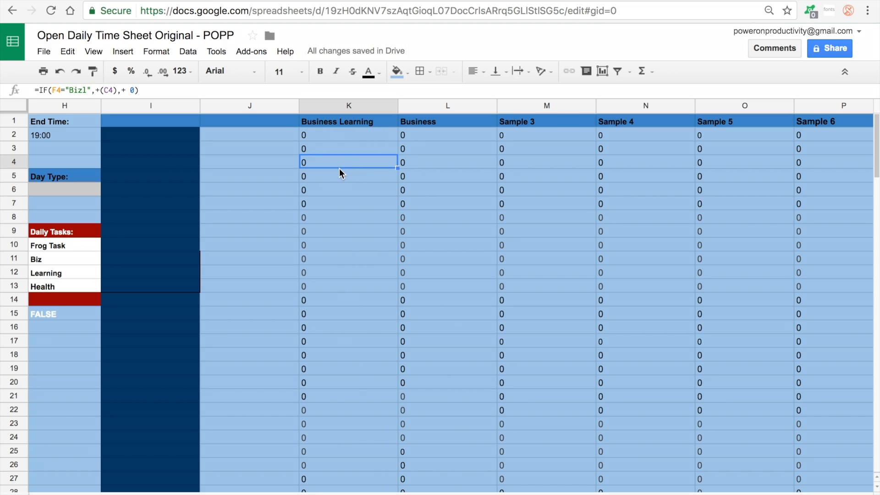
pyautogui.doubleClick(340, 163)
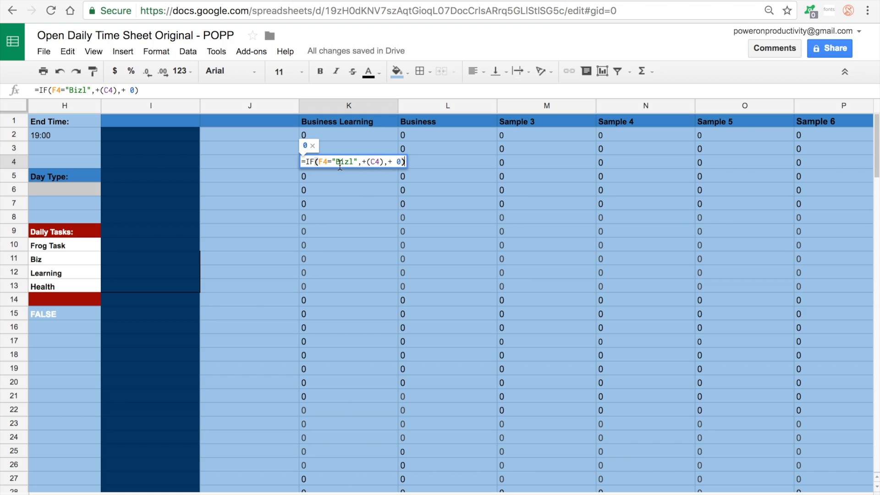
pyautogui.click(426, 121)
pyautogui.doubleClick(426, 147)
pyautogui.click(466, 203)
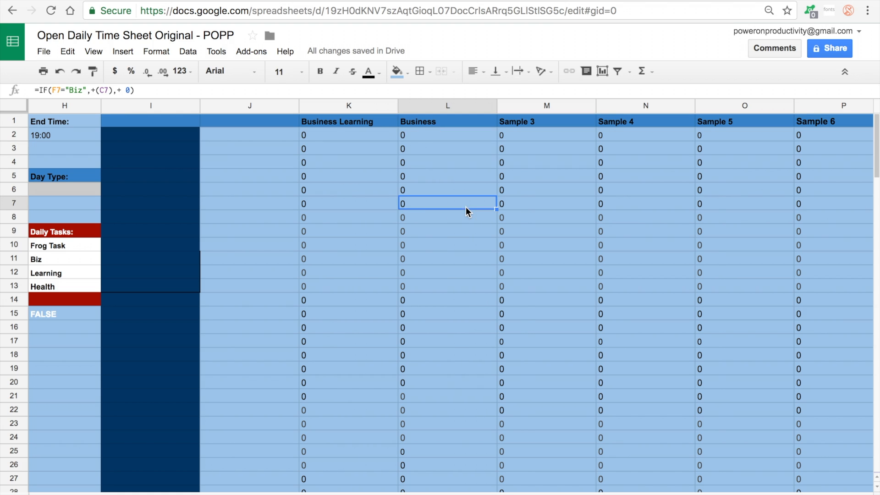
# - Look over the Sample 3 to Sample 8 columns and check the formula in Sample 7's row 4
pyautogui.hscroll(3, 620, 194)
pyautogui.hscroll(4, 620, 193)
pyautogui.hscroll(-6, 620, 194)
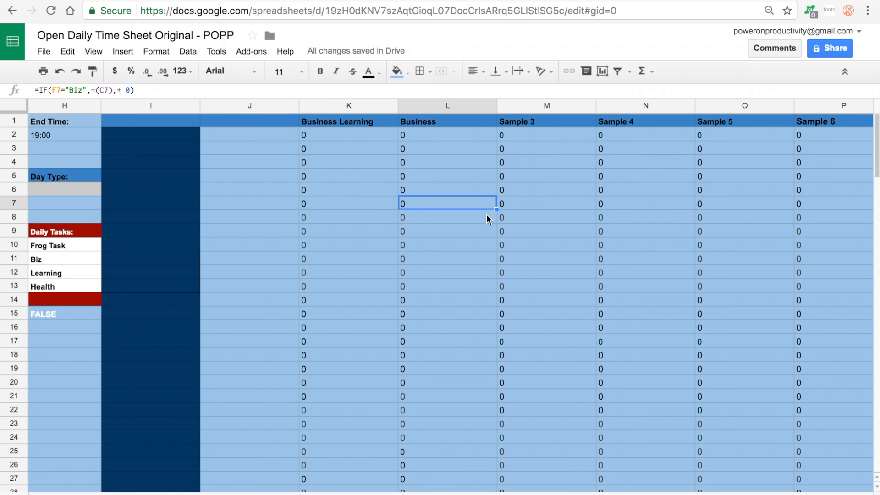
pyautogui.hscroll(1, 477, 188)
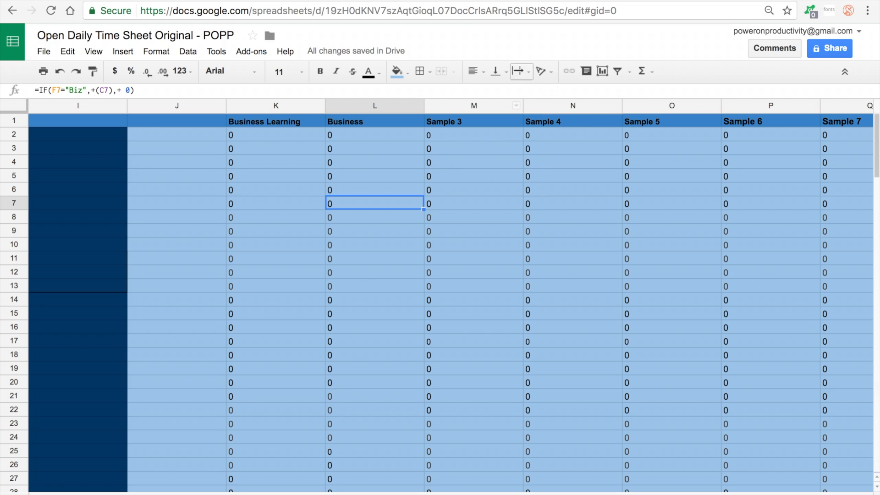
pyautogui.hscroll(3, 486, 191)
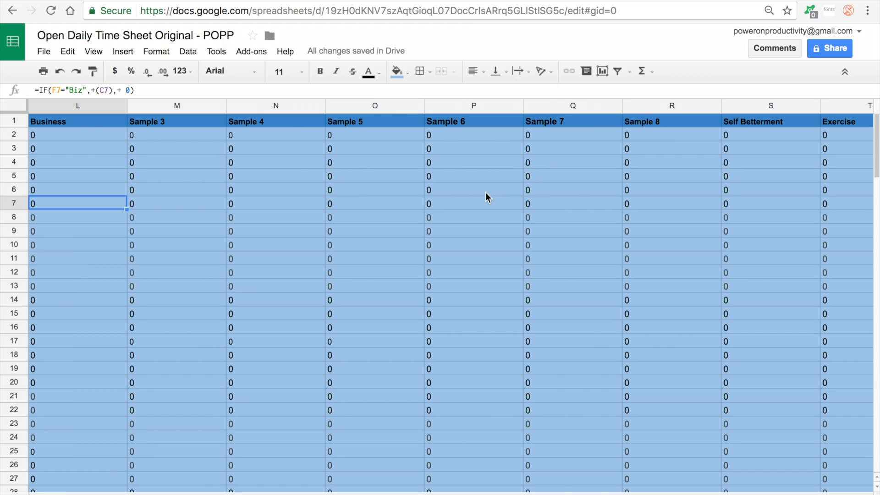
pyautogui.hscroll(1, 356, 188)
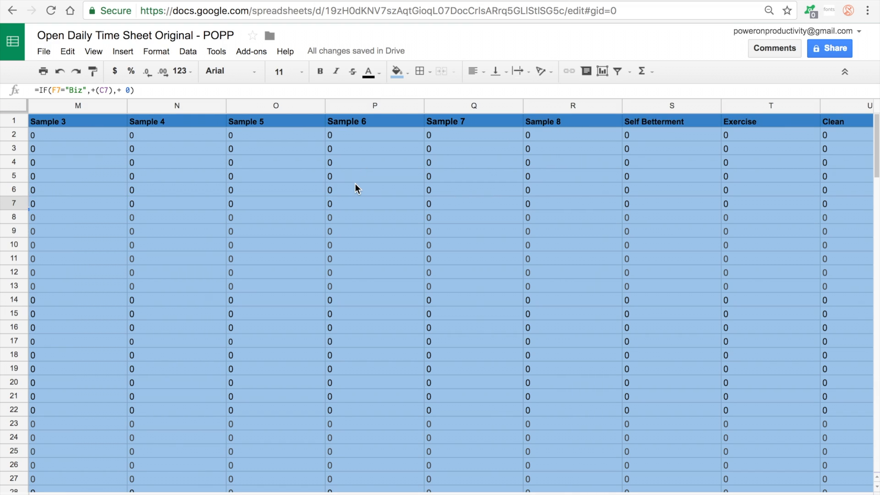
pyautogui.click(460, 165)
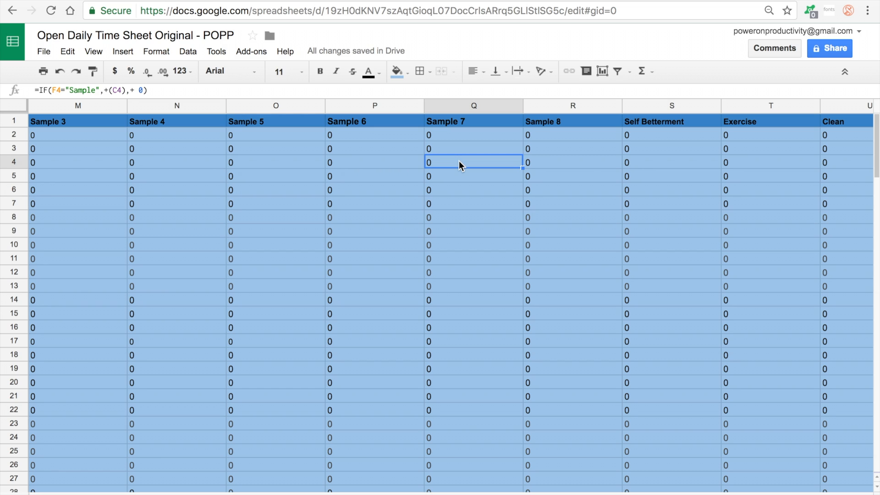
# - Inspect the codes in the formulas of the Self Betterment, Exercise, Clean, Rest and Meditation columns
pyautogui.hscroll(3, 458, 161)
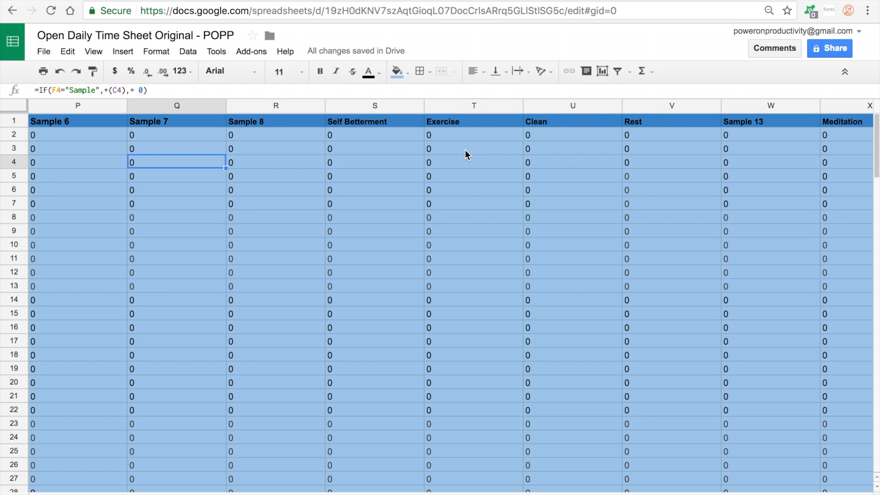
pyautogui.click(357, 120)
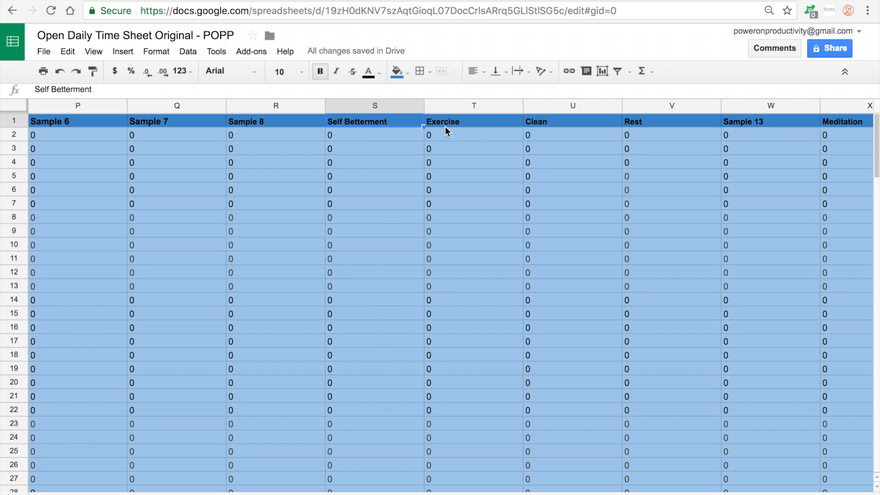
pyautogui.doubleClick(404, 146)
pyautogui.doubleClick(443, 176)
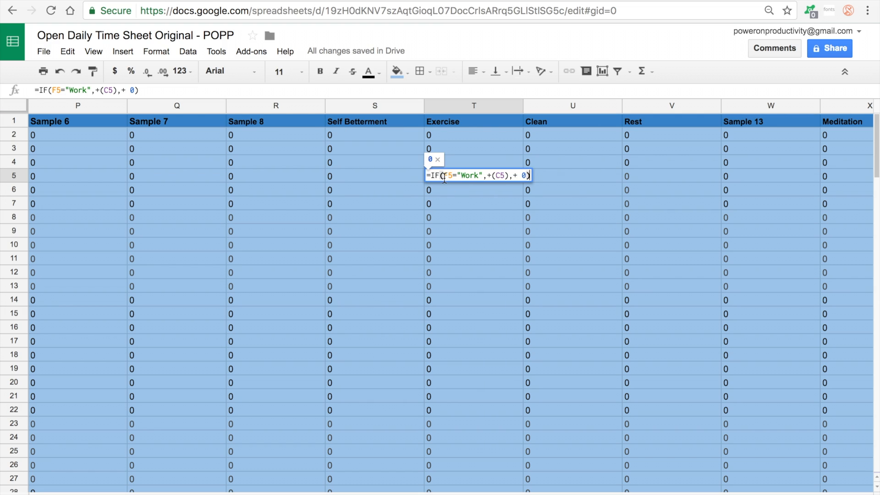
pyautogui.doubleClick(575, 181)
pyautogui.click(667, 237)
pyautogui.doubleClick(668, 247)
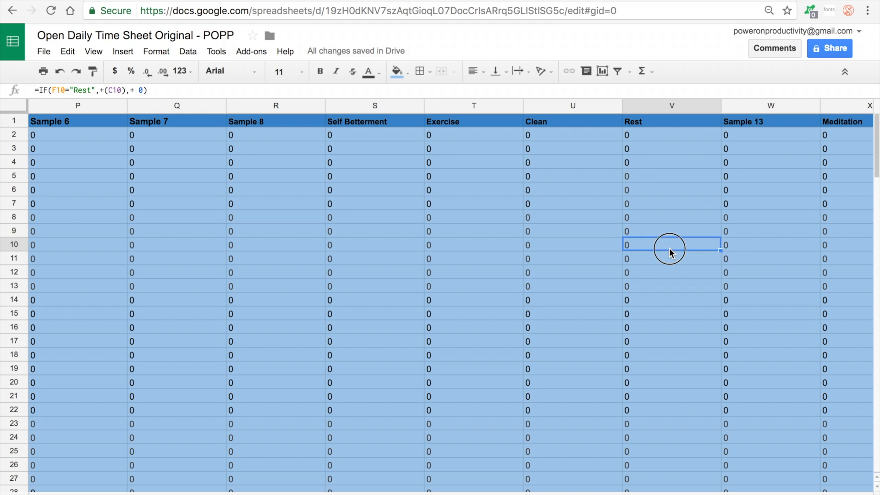
pyautogui.doubleClick(837, 288)
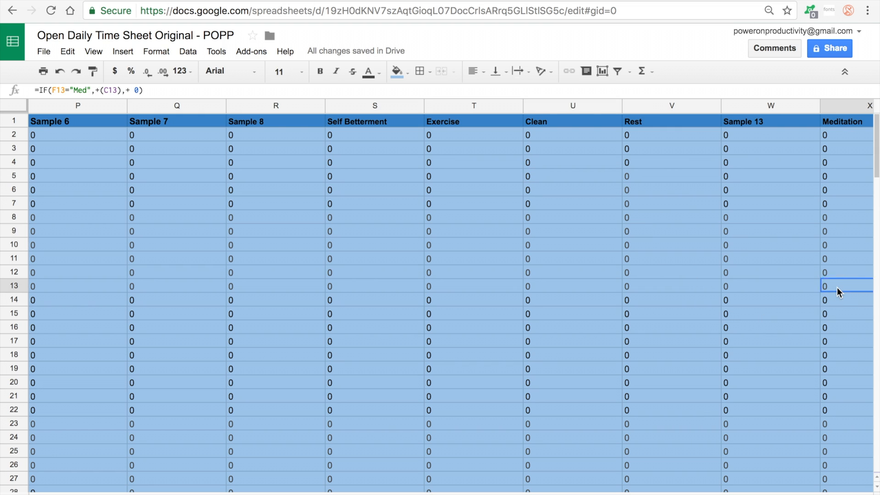
pyautogui.click(689, 374)
# - Inspect the codes in the formulas of the School Work, Quantum, Sample 22 and Sample 23 columns
pyautogui.hscroll(5, 688, 373)
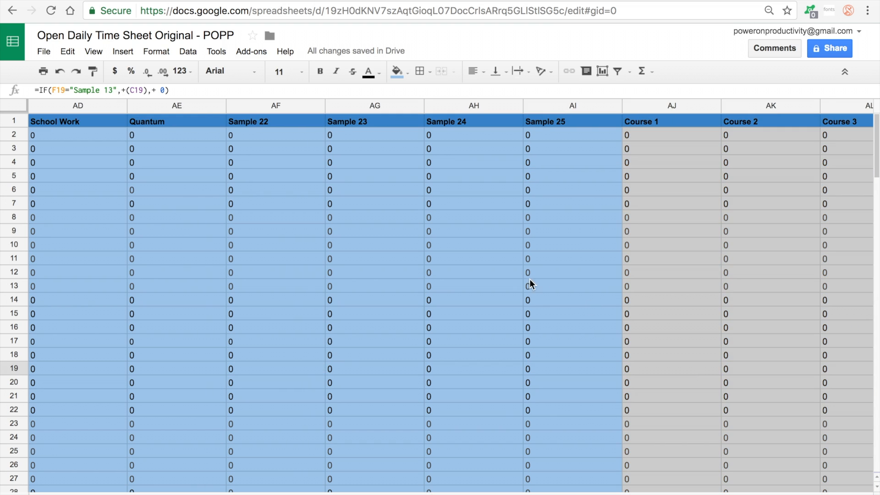
pyautogui.hscroll(-1, 260, 257)
pyautogui.doubleClick(257, 204)
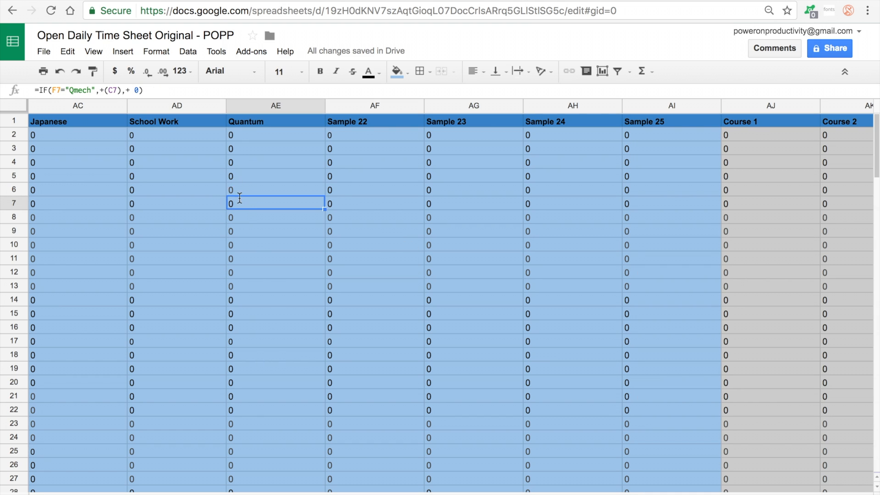
pyautogui.doubleClick(201, 245)
pyautogui.click(117, 316)
pyautogui.click(271, 339)
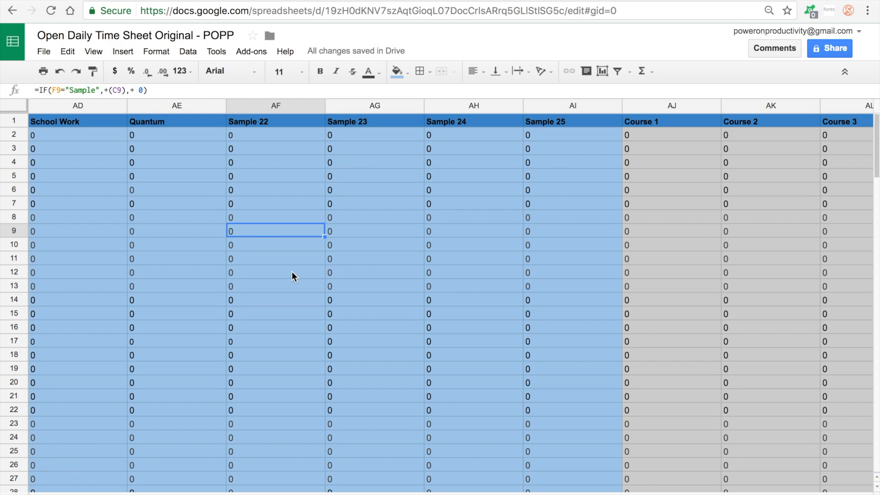
pyautogui.click(359, 188)
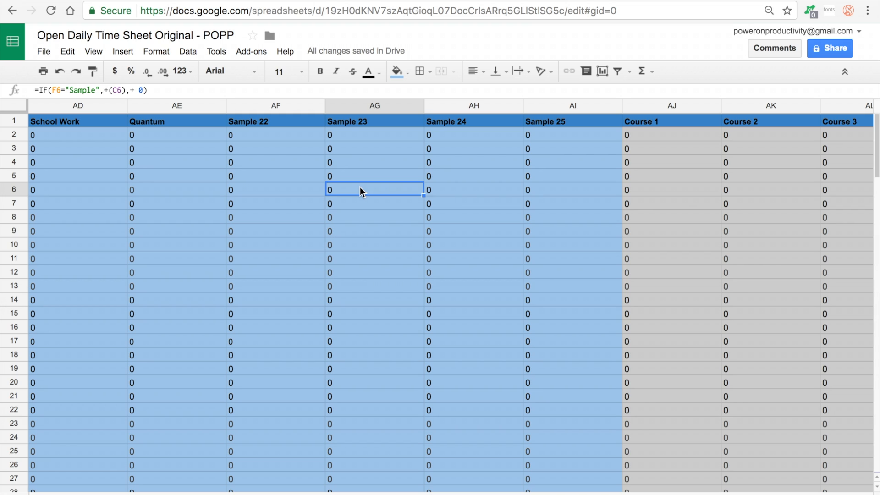
# - Look over the grey Course columns and check the row 4 formulas of Course 1 and Sample 25
pyautogui.hscroll(-2, 238, 175)
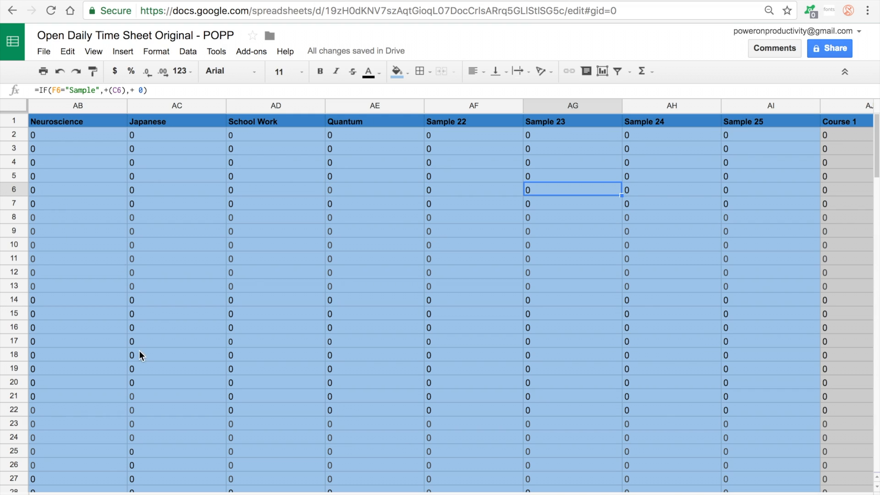
pyautogui.hscroll(4, 290, 242)
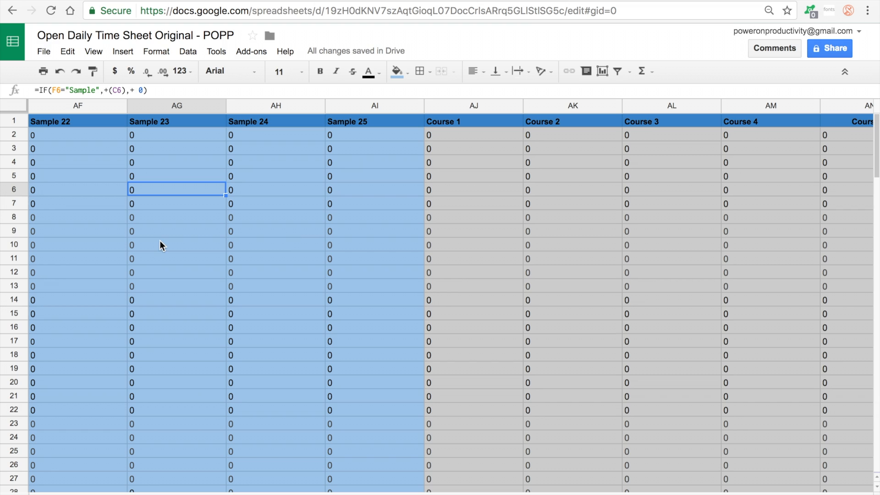
pyautogui.hscroll(4, 162, 246)
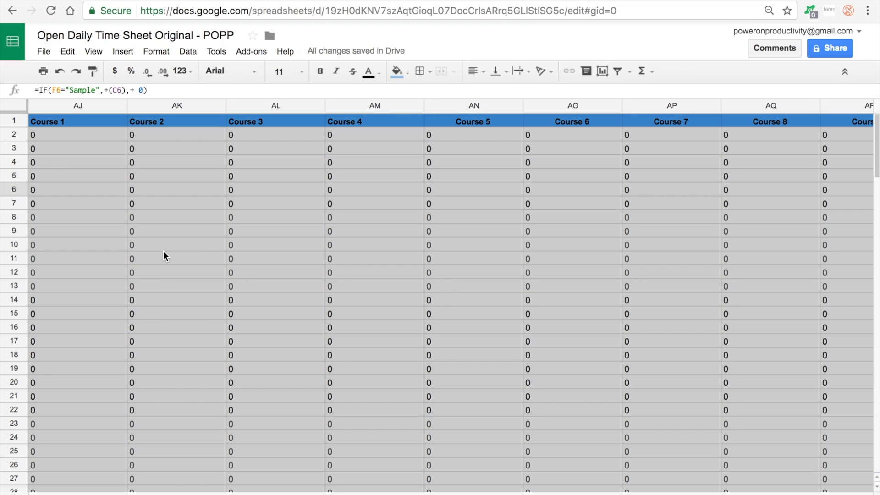
pyautogui.hscroll(-1, 140, 164)
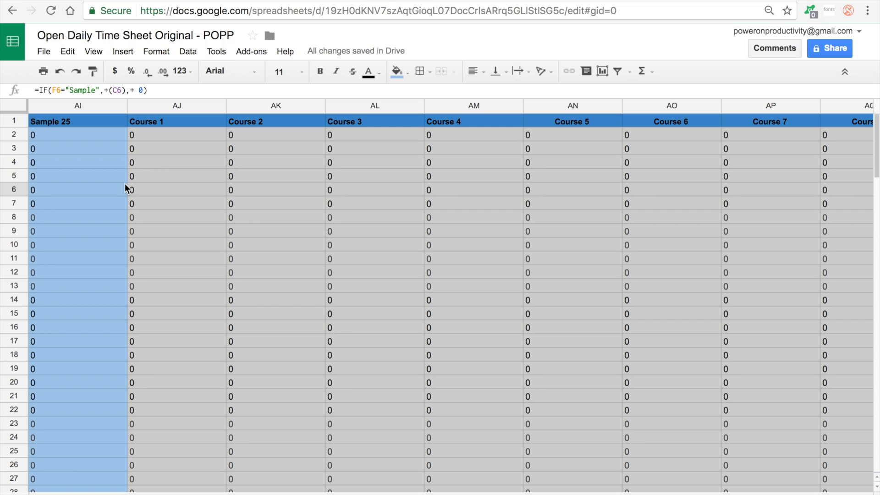
pyautogui.click(186, 164)
pyautogui.click(109, 163)
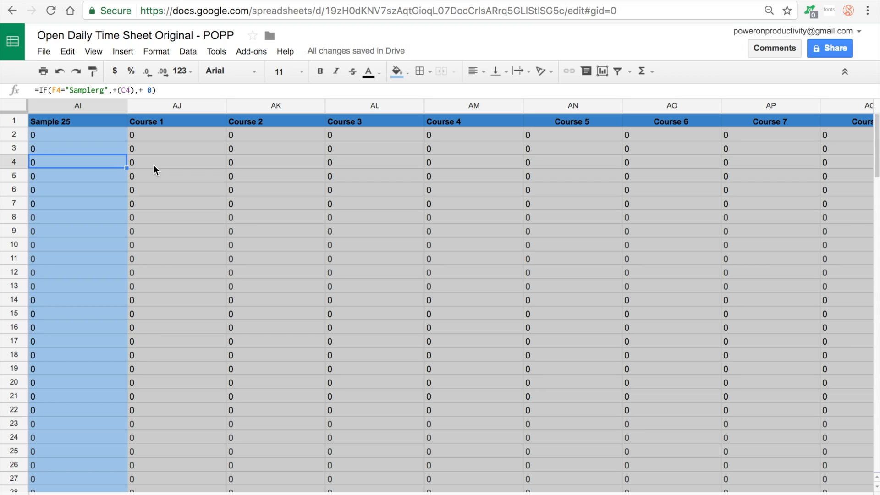
# - Replace every "Course 1" with "CS50" across all sheets using Find and replace with Match case enabled
pyautogui.hotkey('ctrl', 'h')
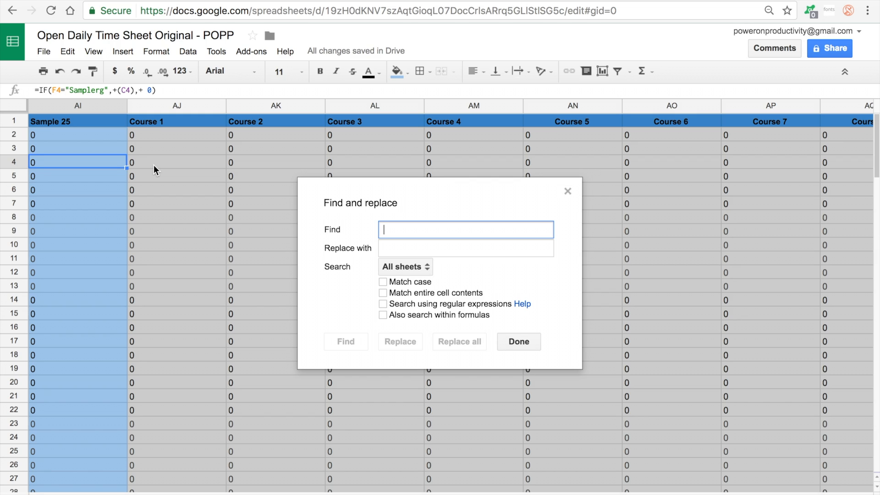
pyautogui.write('COurse')
pyautogui.press('BackSpace')
pyautogui.press('BackSpace')
pyautogui.press('BackSpace')
pyautogui.press('BackSpace')
pyautogui.press('BackSpace')
pyautogui.write('ou')
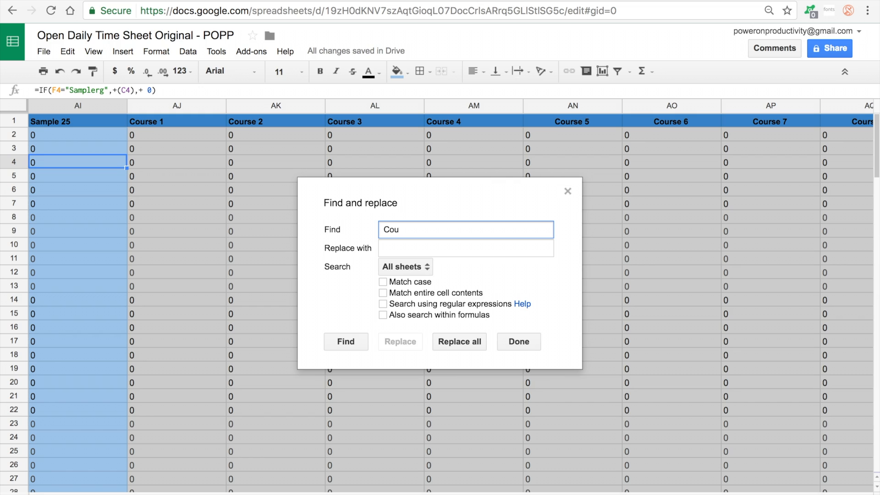
pyautogui.write('rse 1')
pyautogui.click(411, 248)
pyautogui.write('CS50')
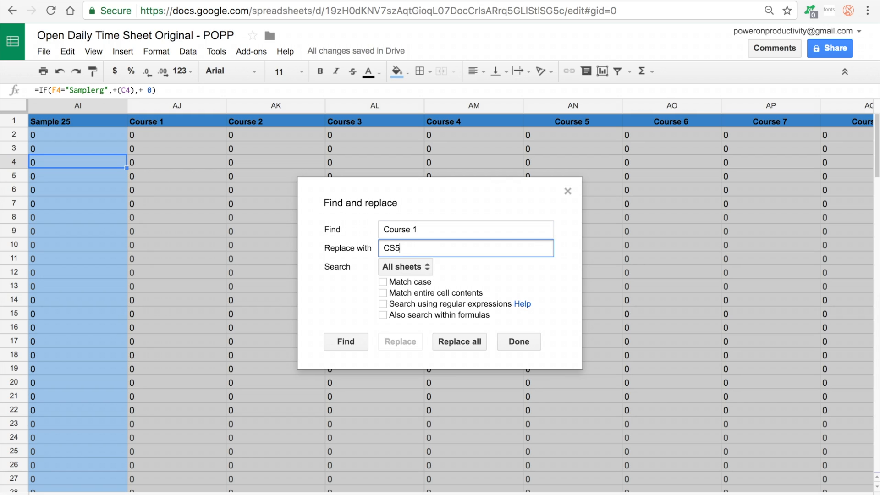
pyautogui.click(409, 282)
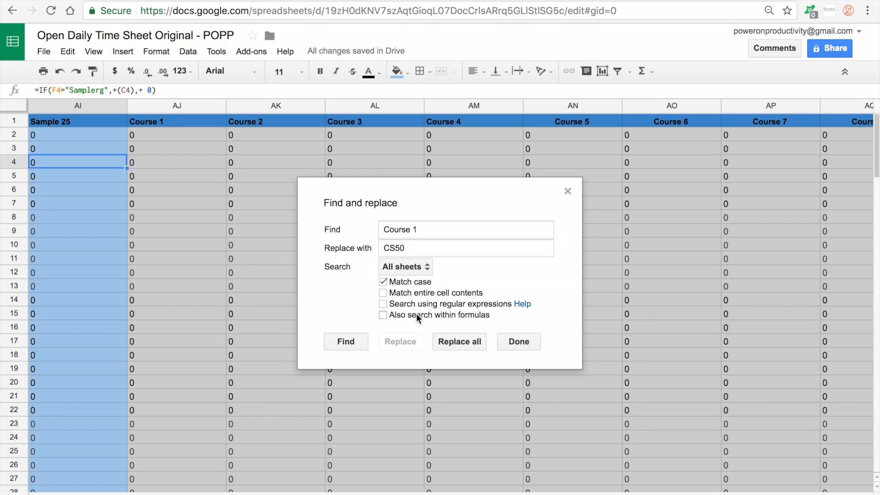
pyautogui.click(458, 342)
pyautogui.click(312, 295)
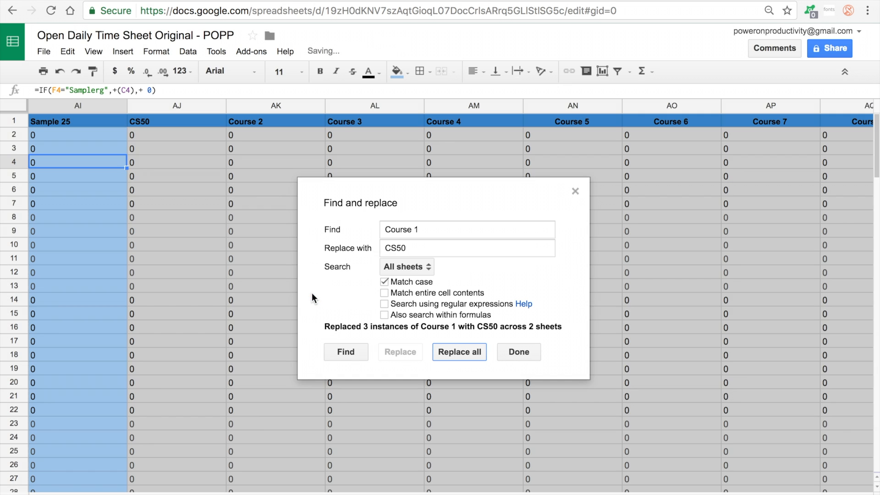
pyautogui.click(518, 352)
# - Replace "Sample" with "CS50" in the formulas of AJ2:AJ120 on the Recorder sheet, enabling Match case and Also search within formulas
pyautogui.click(180, 136)
pyautogui.scroll(-20, 207, 277)
pyautogui.hscroll(-5, 206, 277)
pyautogui.hscroll(3, 207, 277)
pyautogui.scroll(-15, 206, 277)
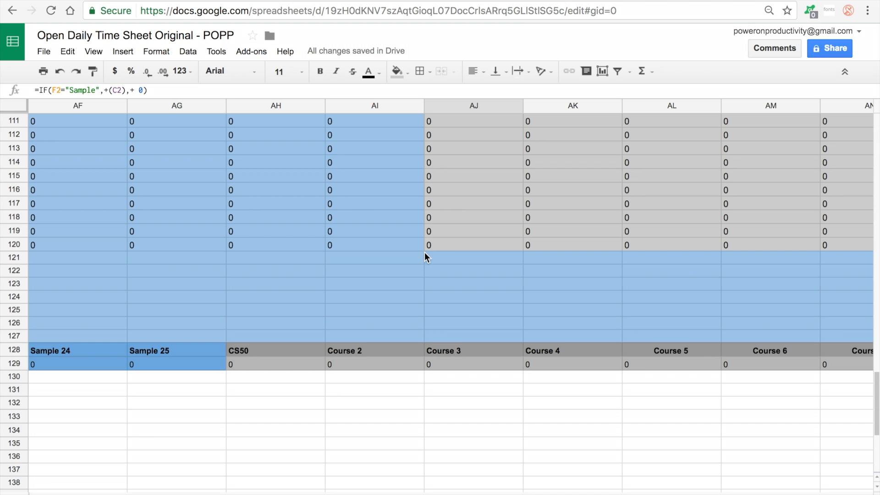
pyautogui.keyDown('shift'); pyautogui.click(432, 246); pyautogui.keyUp('shift')
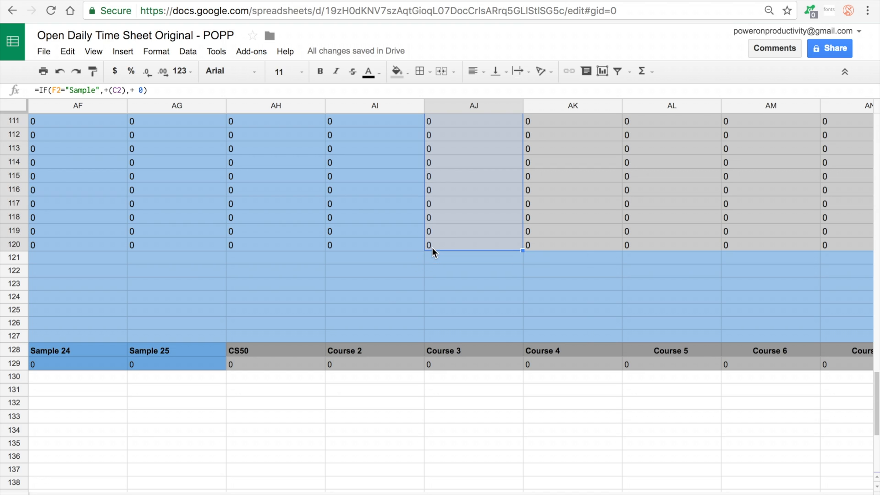
pyautogui.hotkey('ctrl', 'h')
pyautogui.write('Sample')
pyautogui.click(433, 248)
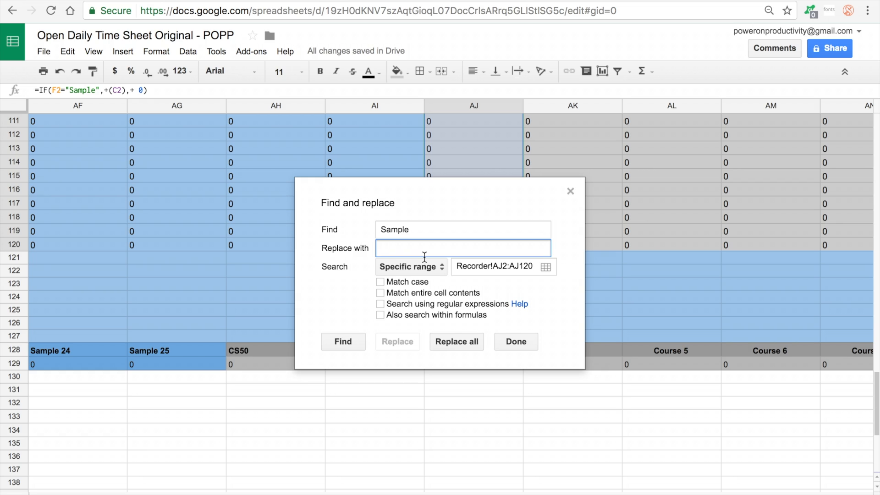
pyautogui.write('CS50')
pyautogui.click(407, 281)
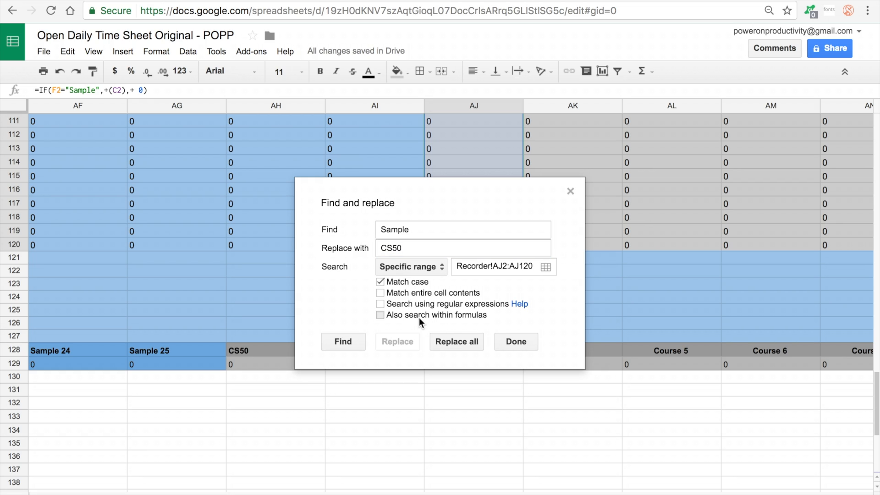
pyautogui.click(446, 344)
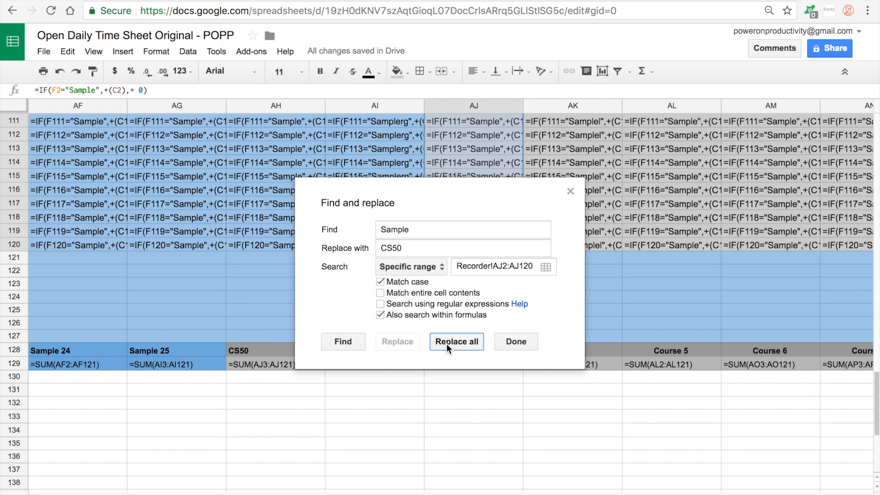
pyautogui.click(513, 345)
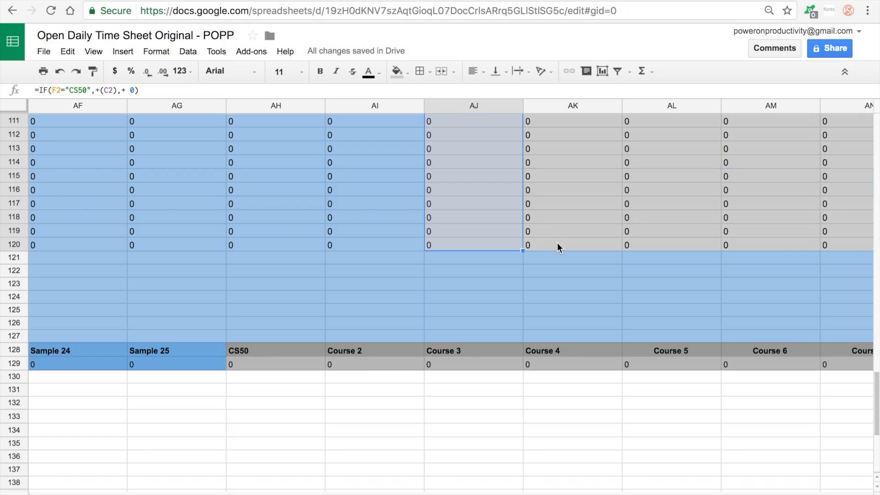
# - Check the CS50 summary heading in AH128 and the SUM formula beneath it in AH129
pyautogui.scroll(-2, 557, 243)
pyautogui.hscroll(-1, 557, 243)
pyautogui.click(345, 281)
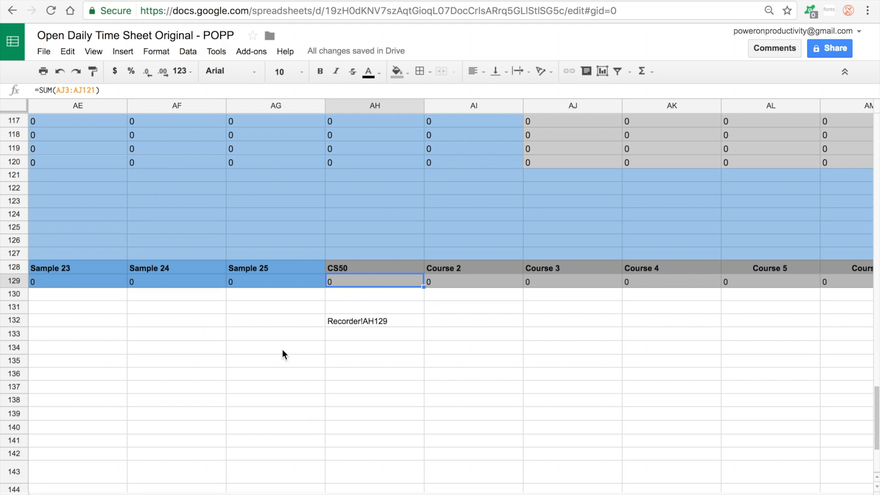
pyautogui.click(341, 270)
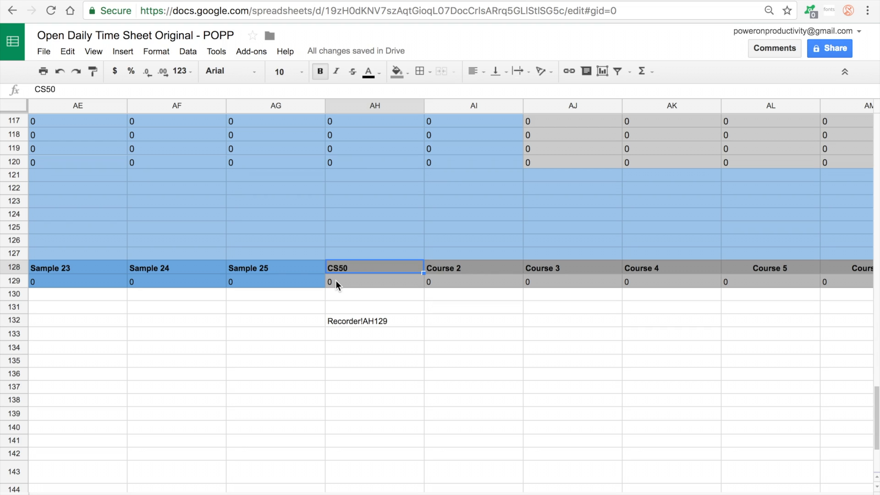
# - Add the CS50 total in AH129 to the Computer Sci SUM formula in Y129
pyautogui.click(335, 281)
pyautogui.hscroll(-7, 227, 276)
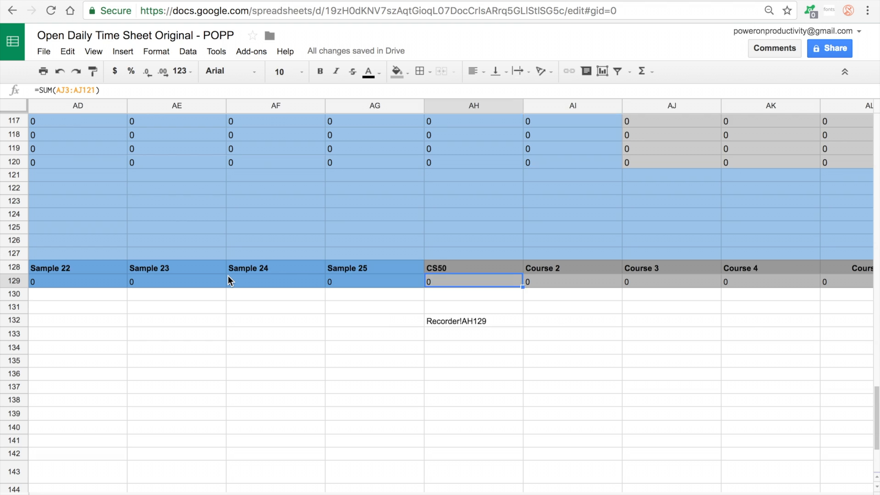
pyautogui.click(142, 270)
pyautogui.click(200, 293)
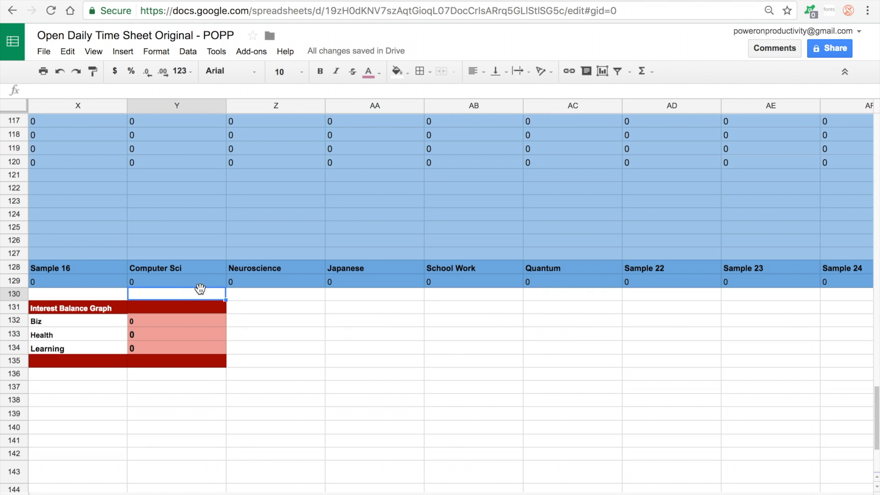
pyautogui.doubleClick(198, 280)
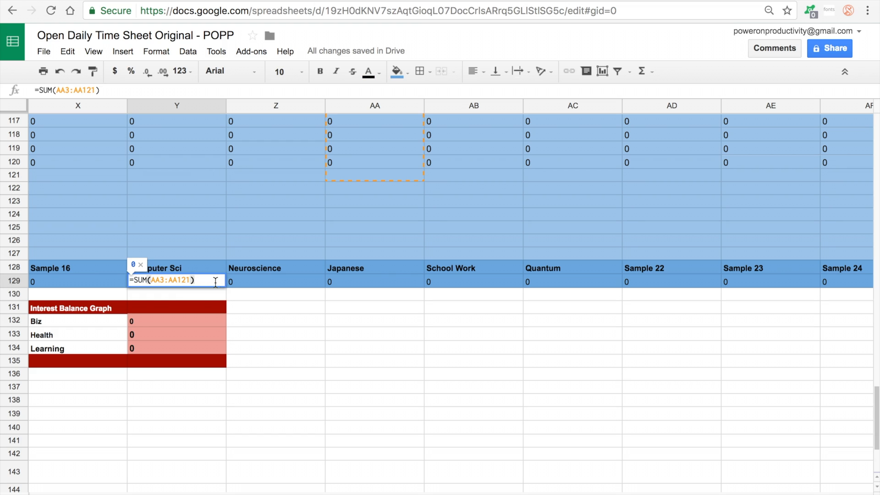
pyautogui.write('+')
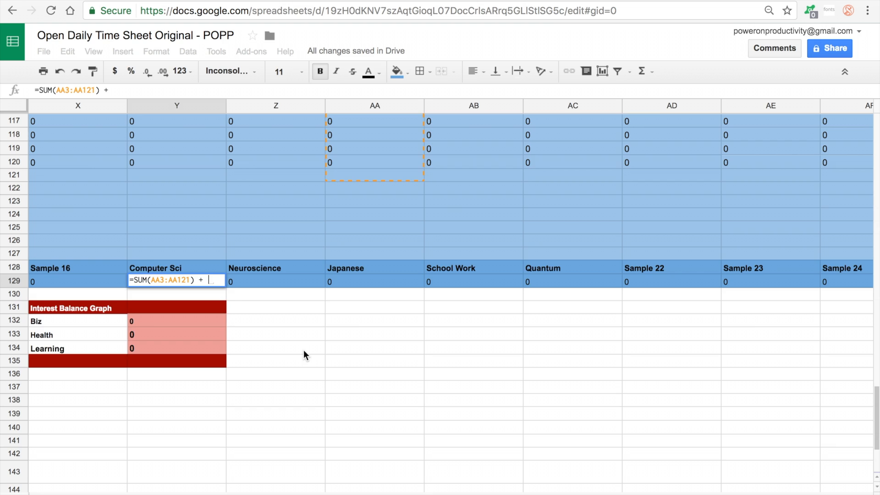
pyautogui.hscroll(9, 304, 351)
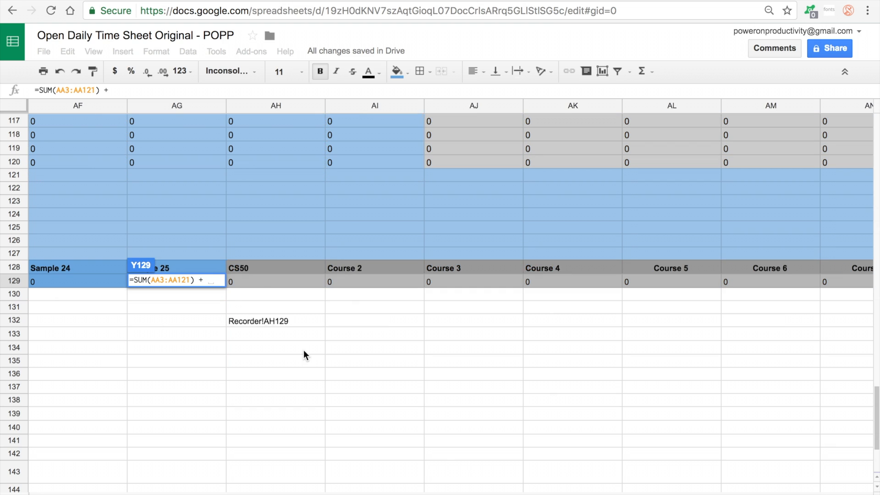
pyautogui.hscroll(-2, 221, 304)
pyautogui.click(366, 288)
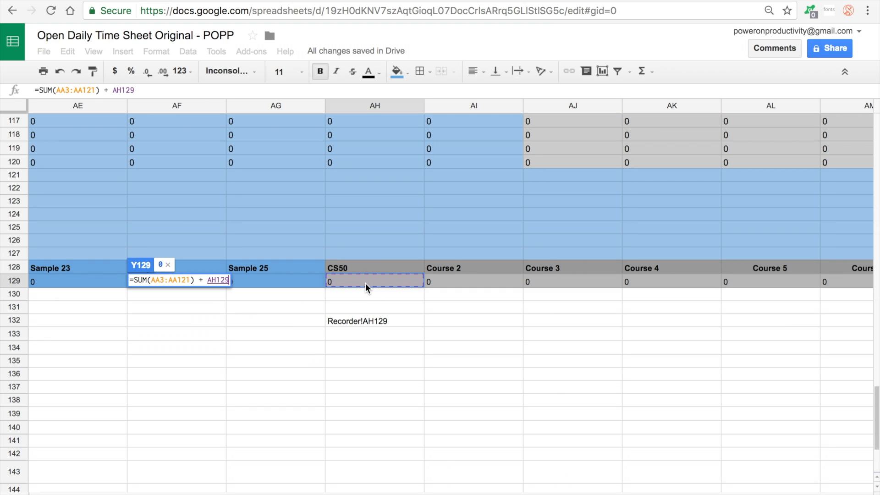
pyautogui.press('Return')
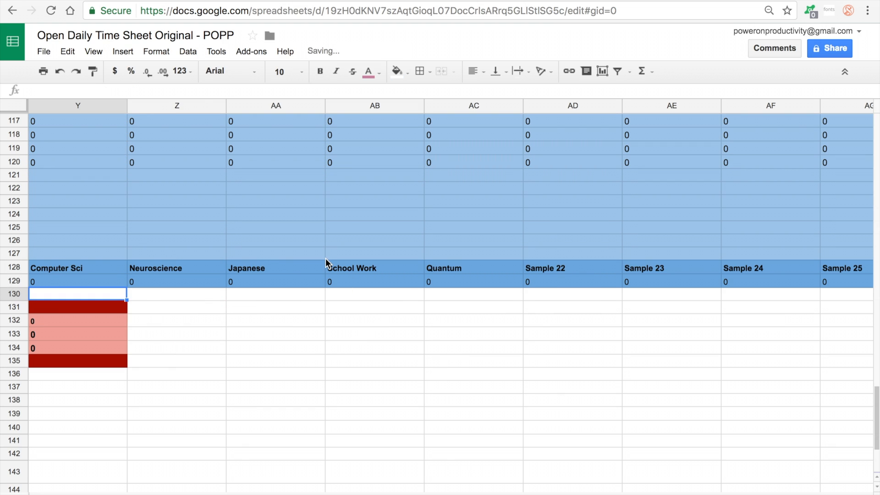
# - Look over the totals row and the summary tables below it, from the Points All column across to the Course columns
pyautogui.hscroll(3, 734, 368)
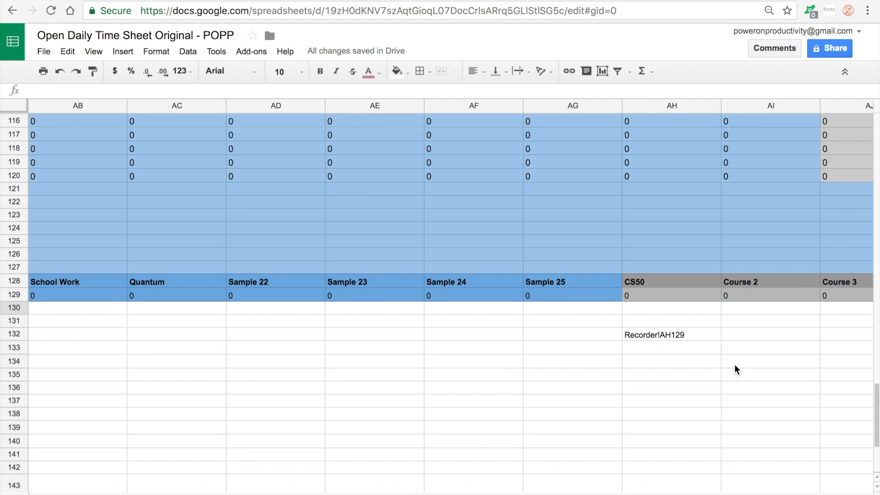
pyautogui.hscroll(-9, 599, 312)
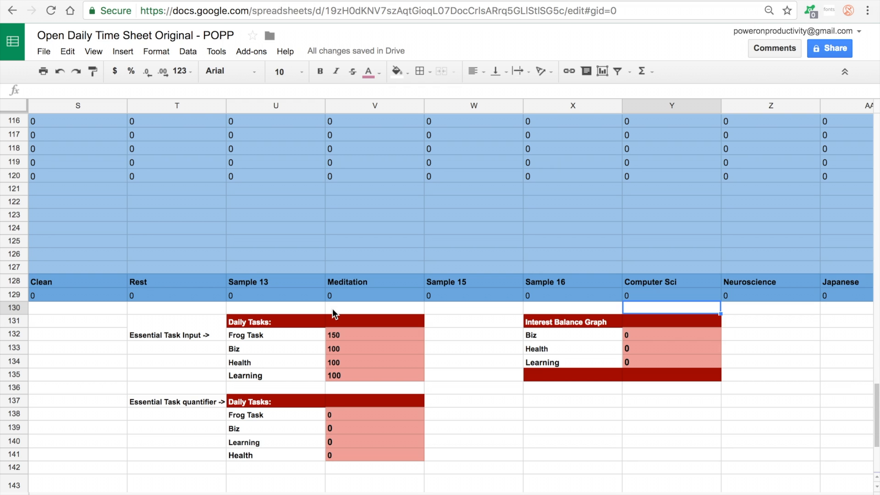
pyautogui.hscroll(-10, 145, 280)
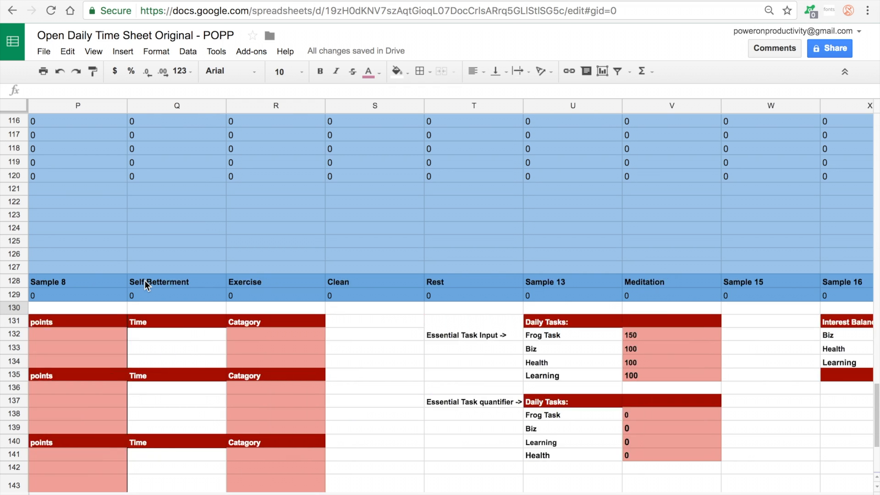
pyautogui.hscroll(-3, 144, 280)
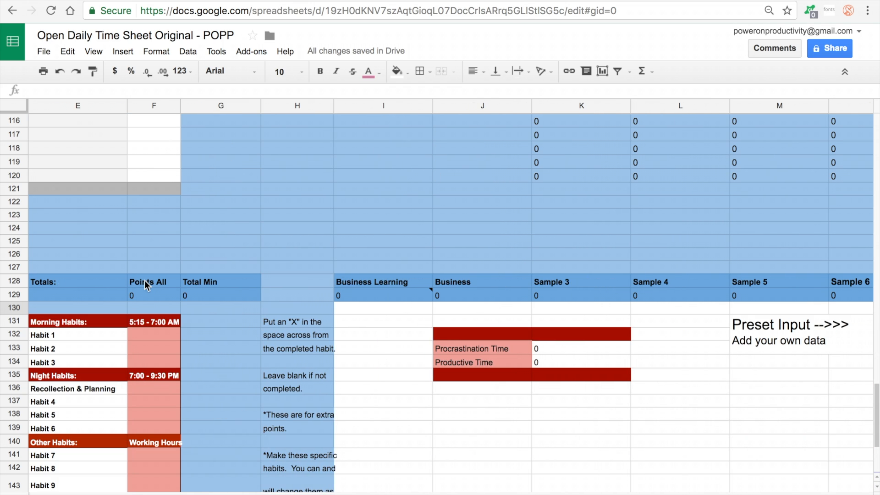
pyautogui.hscroll(10, 144, 280)
pyautogui.hscroll(9, 145, 283)
pyautogui.scroll(1, 146, 285)
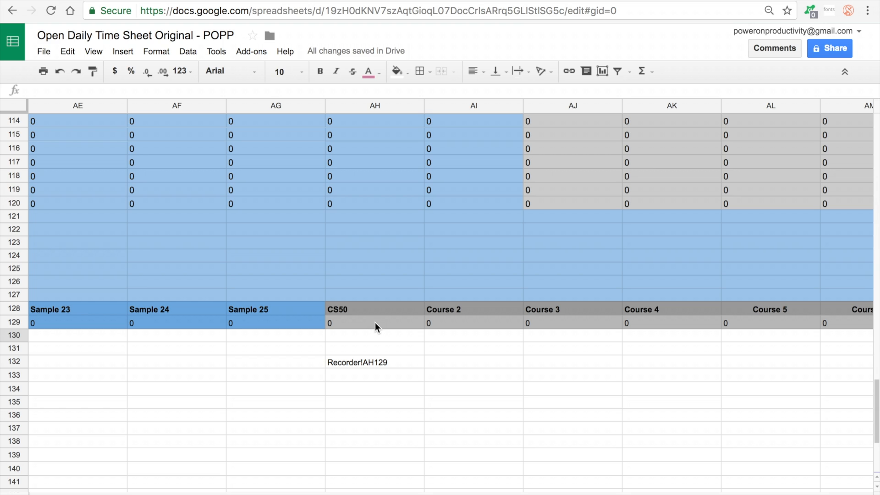
pyautogui.hscroll(-6, 328, 319)
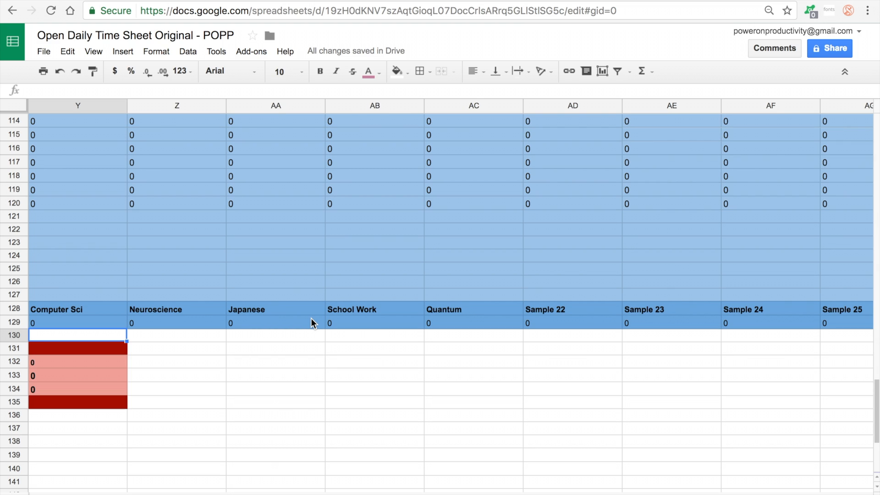
# - Log a test entry in row 60 under 1:00 PM: "Example" in column A, 23 in column C and code CS50 in column F
pyautogui.hscroll(-2, 311, 323)
pyautogui.scroll(1, 311, 323)
pyautogui.hscroll(-20, 311, 320)
pyautogui.scroll(14, 312, 319)
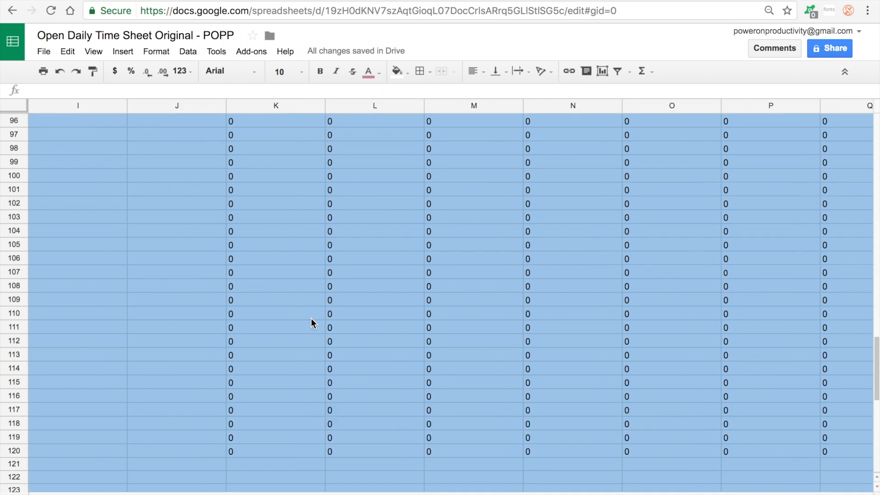
pyautogui.scroll(9, 311, 318)
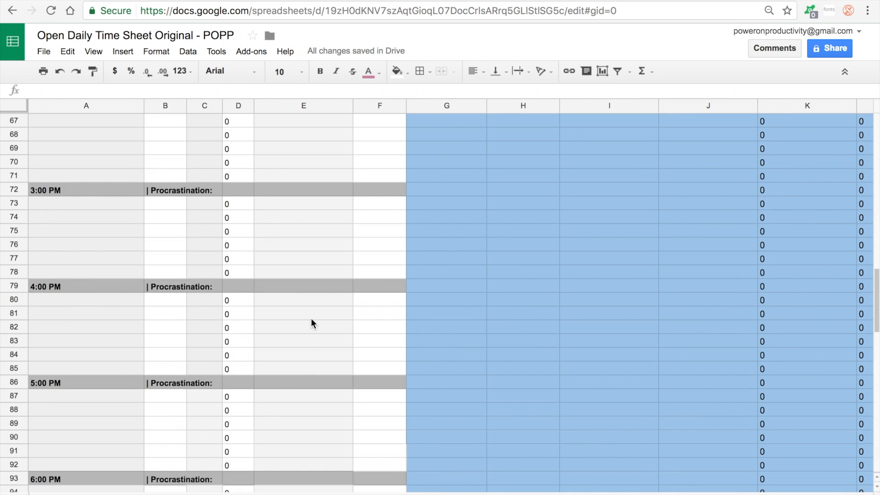
pyautogui.click(86, 359)
pyautogui.doubleClick(86, 358)
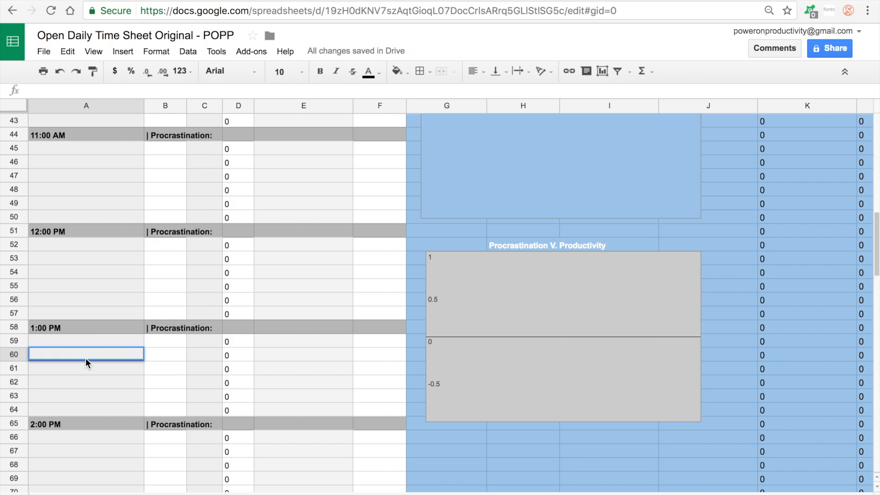
pyautogui.write('Example')
pyautogui.click(197, 356)
pyautogui.write('23')
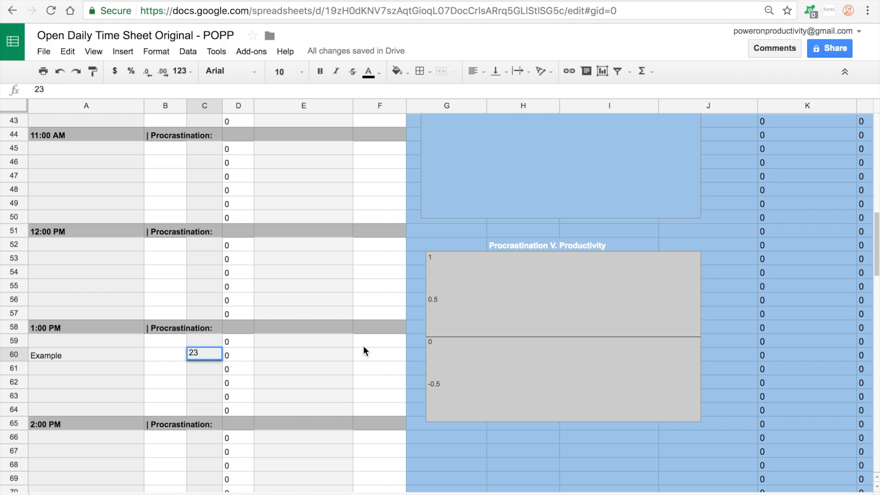
pyautogui.doubleClick(370, 354)
pyautogui.write('CS')
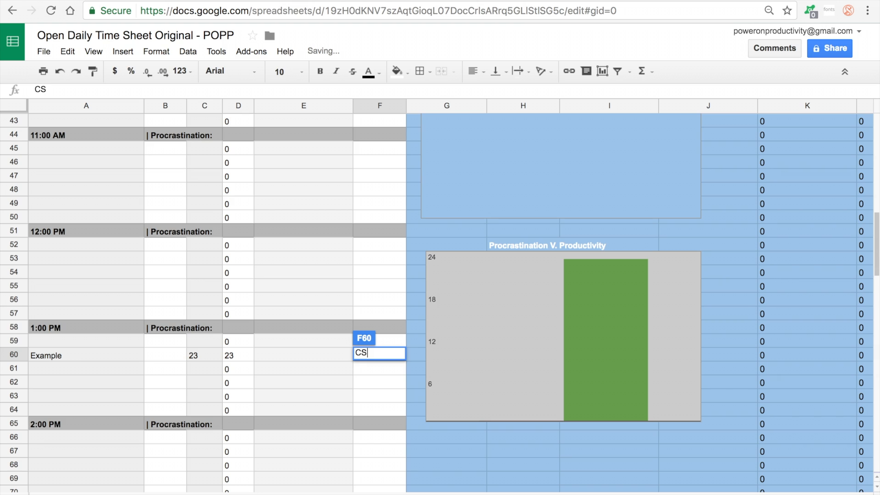
pyautogui.write('50')
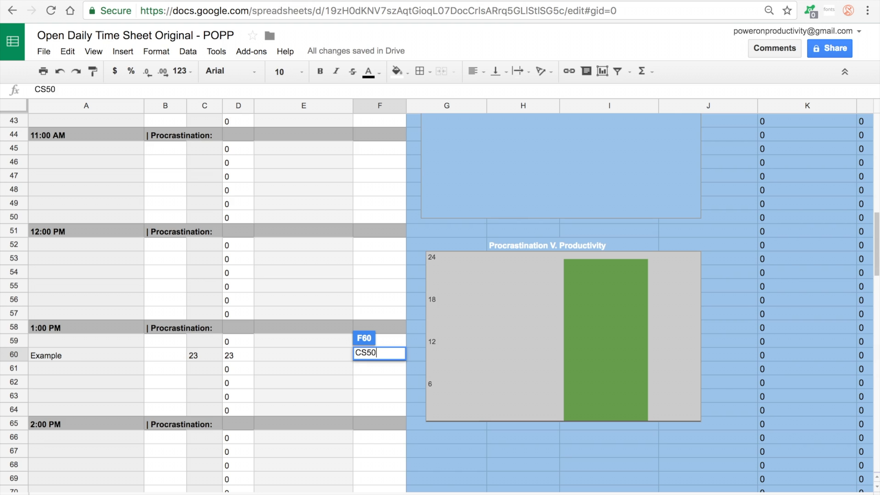
pyautogui.press('Return')
# - Check which category the pie chart above the Procrastination V. Productivity graph assigns to the test entry
pyautogui.scroll(3, 362, 316)
pyautogui.scroll(1, 364, 312)
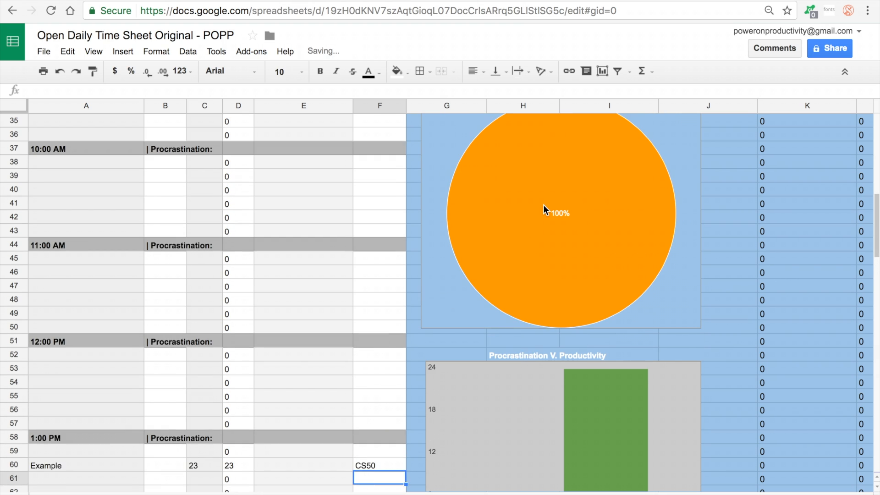
pyautogui.click(530, 252)
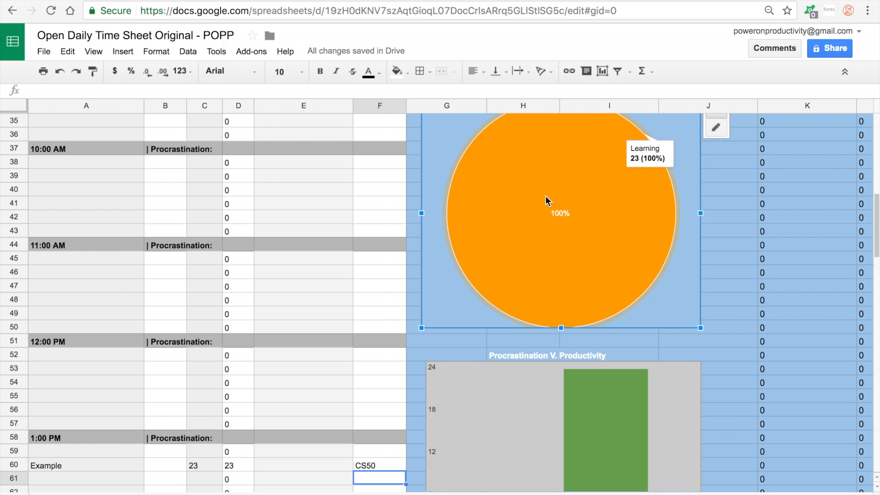
pyautogui.click(378, 296)
# - Check the Learning value in the Interest Balance Graph table and the Computer Sci and CS50 totals in row 129
pyautogui.hscroll(10, 378, 296)
pyautogui.hscroll(2, 377, 292)
pyautogui.scroll(-20, 378, 291)
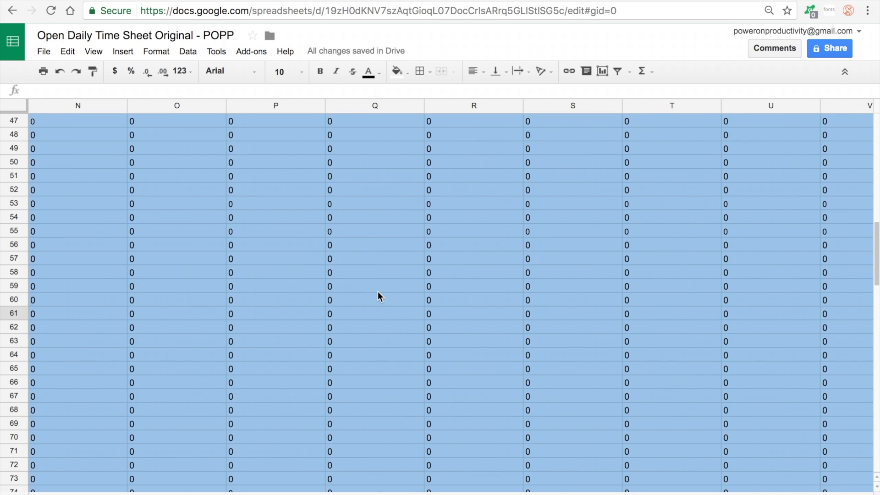
pyautogui.scroll(-7, 377, 291)
pyautogui.hscroll(6, 378, 292)
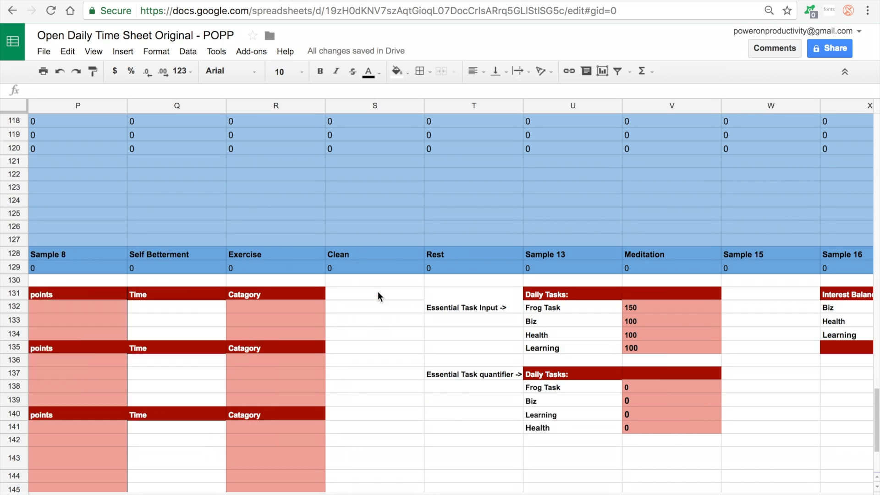
pyautogui.hscroll(2, 379, 280)
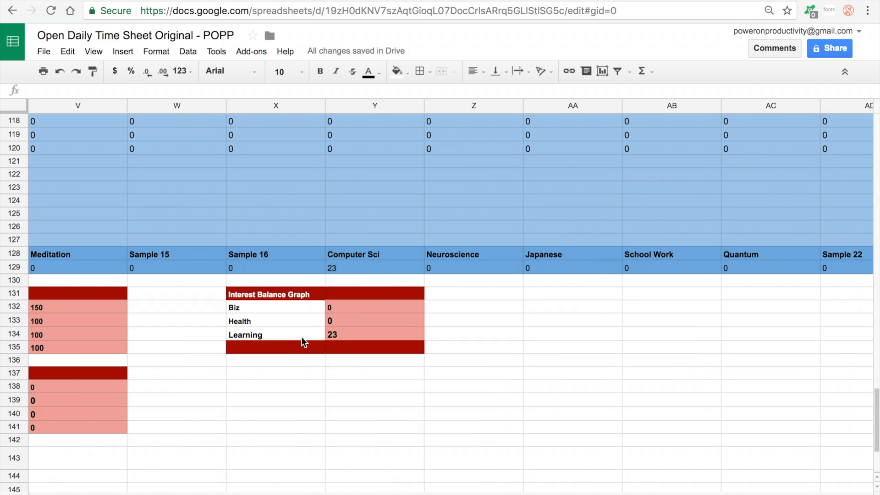
pyautogui.click(341, 335)
pyautogui.click(353, 269)
pyautogui.hscroll(9, 461, 296)
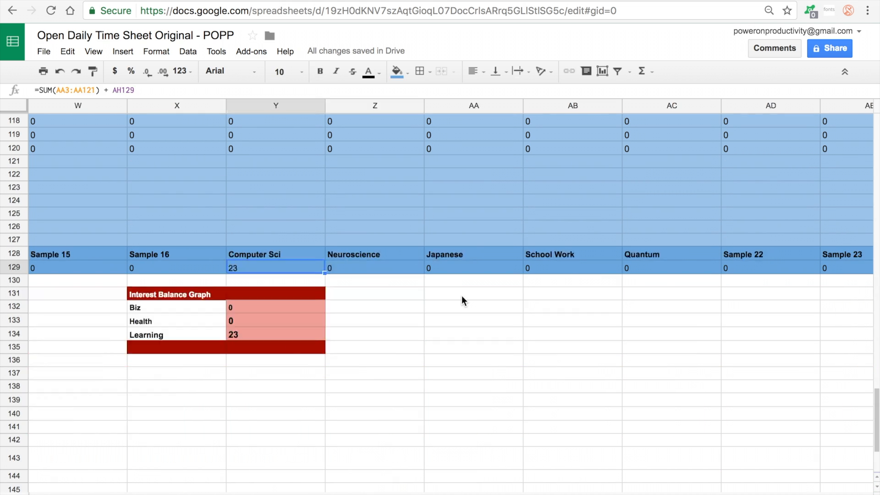
pyautogui.click(346, 270)
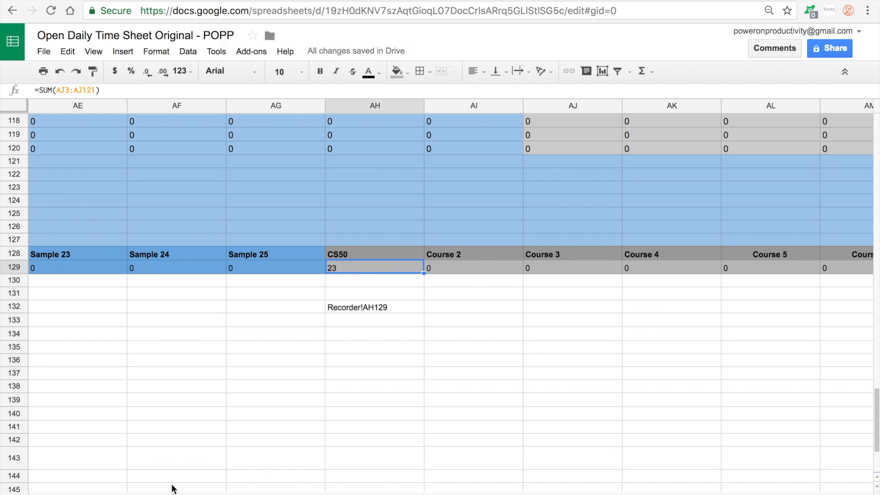
# - Open the summary sheet with the Habits and Courses sections and check its Total Time, Computer Sci and CS50 values
pyautogui.click(175, 489)
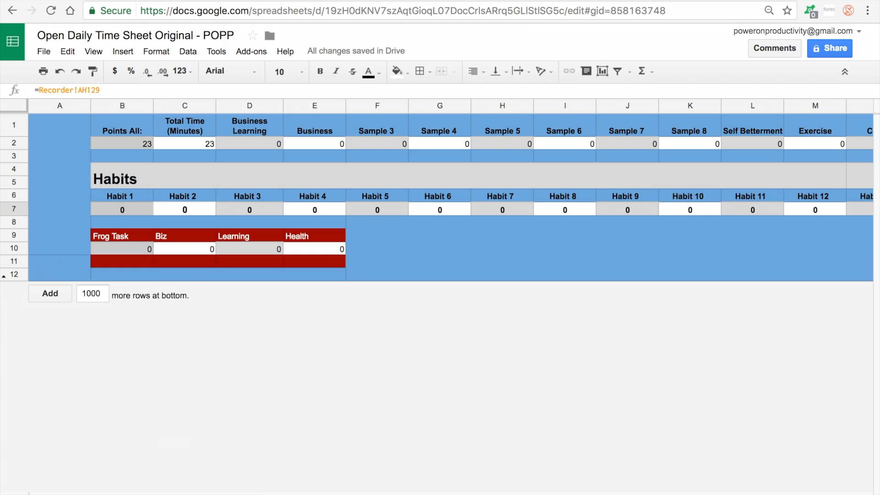
pyautogui.click(201, 146)
pyautogui.hscroll(10, 452, 168)
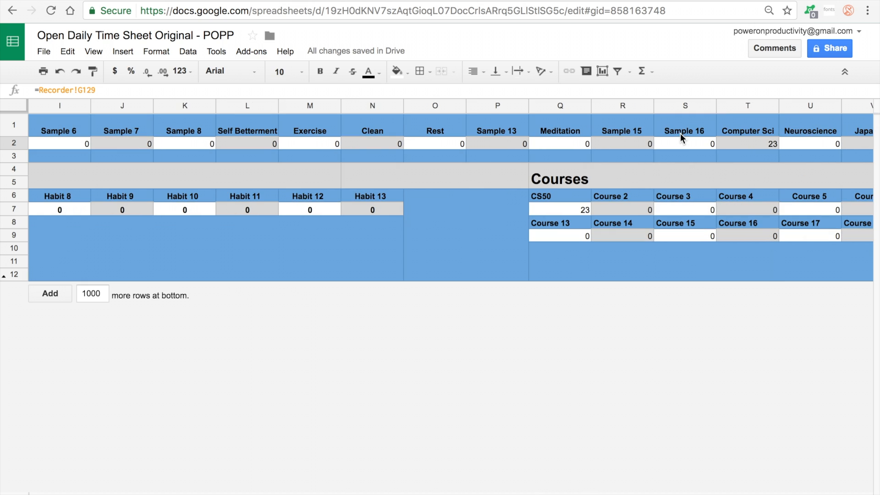
pyautogui.click(752, 146)
pyautogui.click(576, 211)
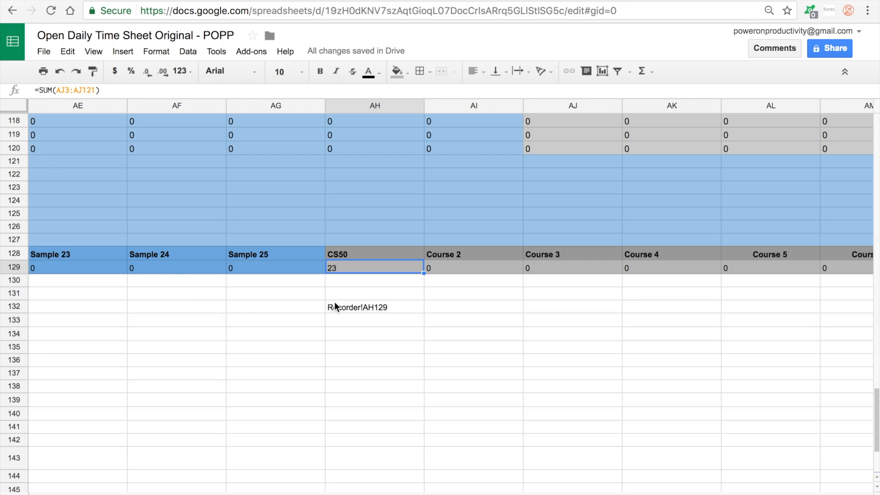
# - Return to the Recorder sheet and look over the preset habit tables and the Morning, Night and Other Habits lists
pyautogui.click(364, 215)
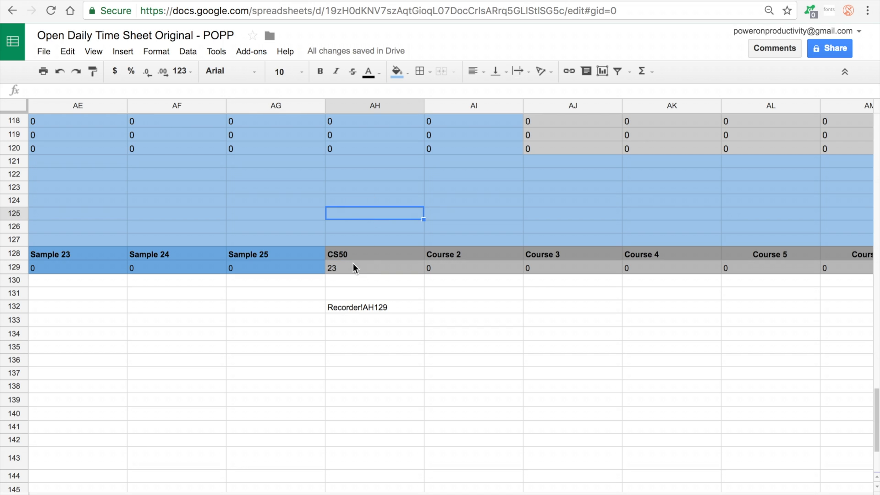
pyautogui.hscroll(-5, 327, 369)
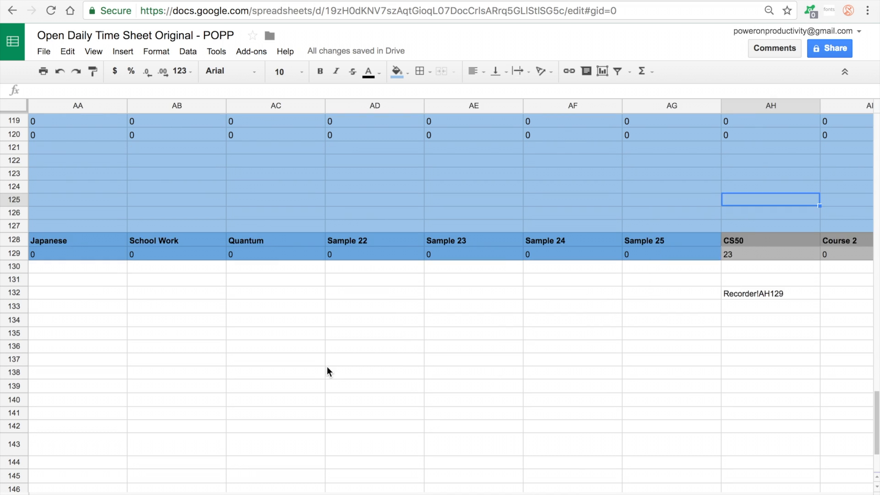
pyautogui.hscroll(-10, 328, 370)
pyautogui.scroll(2, 327, 370)
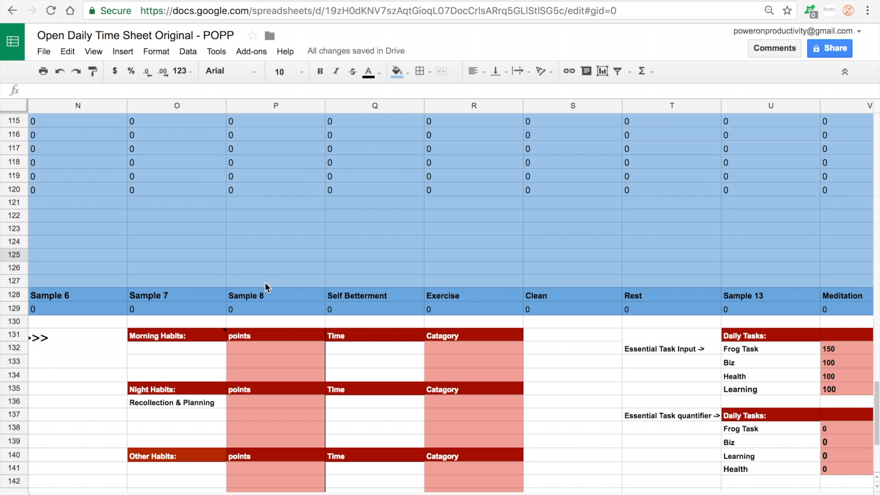
pyautogui.hotkey('ctrl', 'Right')
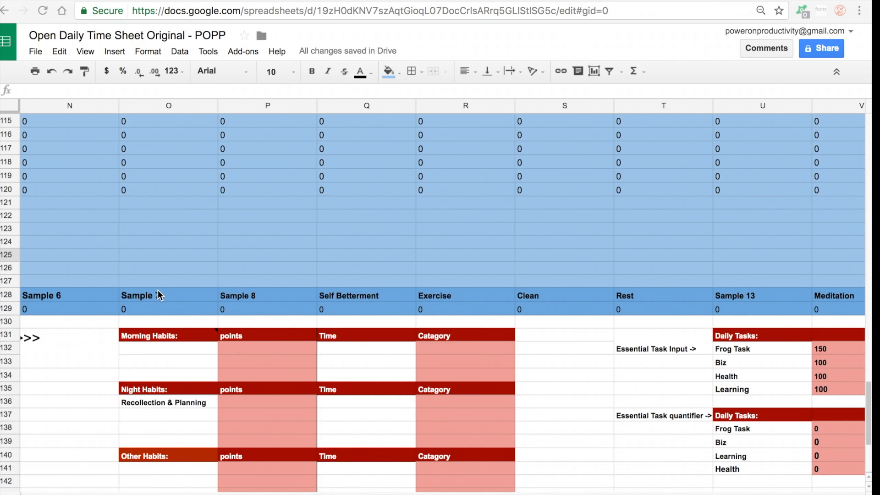
pyautogui.hscroll(-10, 157, 291)
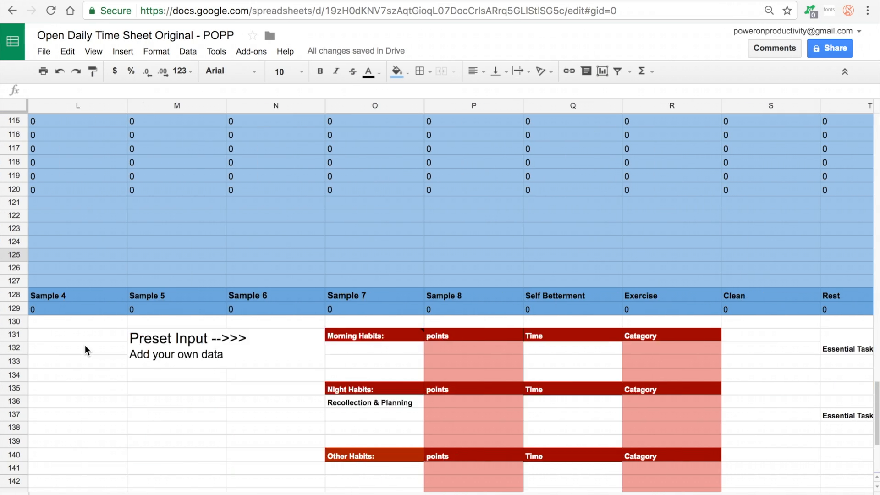
pyautogui.scroll(-3, 85, 346)
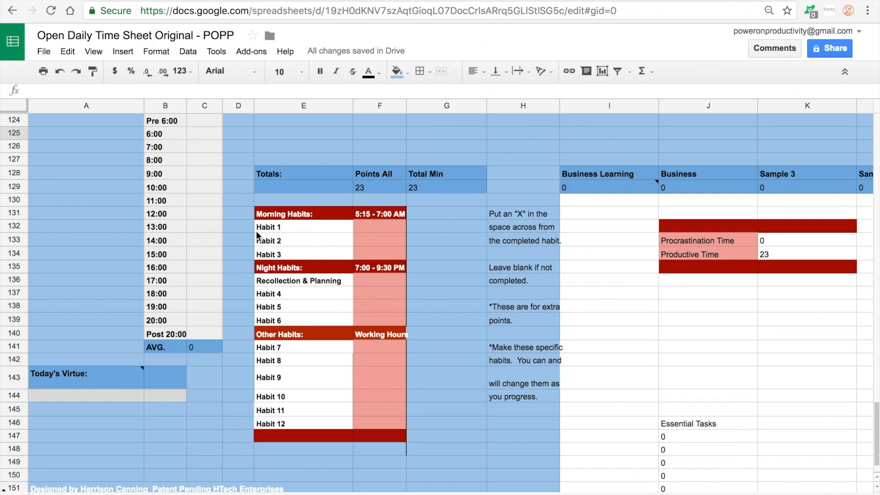
# - Examine the Habit 1 to Habit 3 placeholder rows under Morning Habits
pyautogui.click(272, 228)
pyautogui.click(309, 236)
pyautogui.click(310, 231)
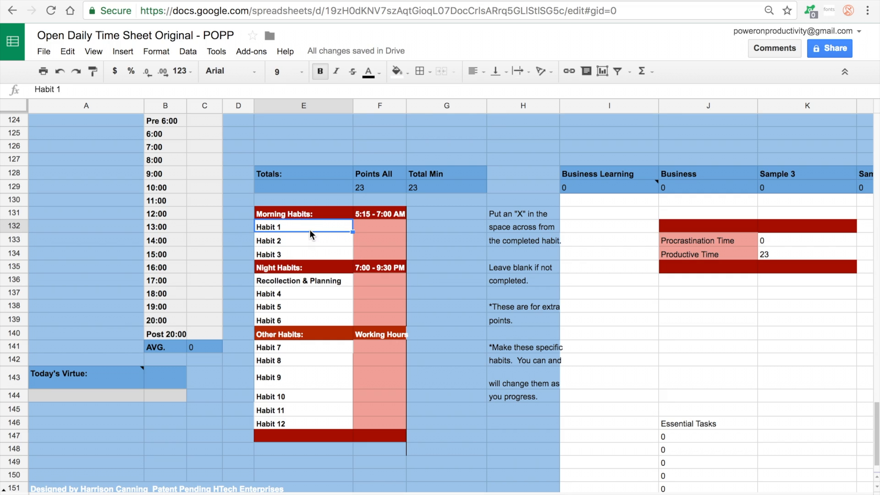
pyautogui.click(240, 255)
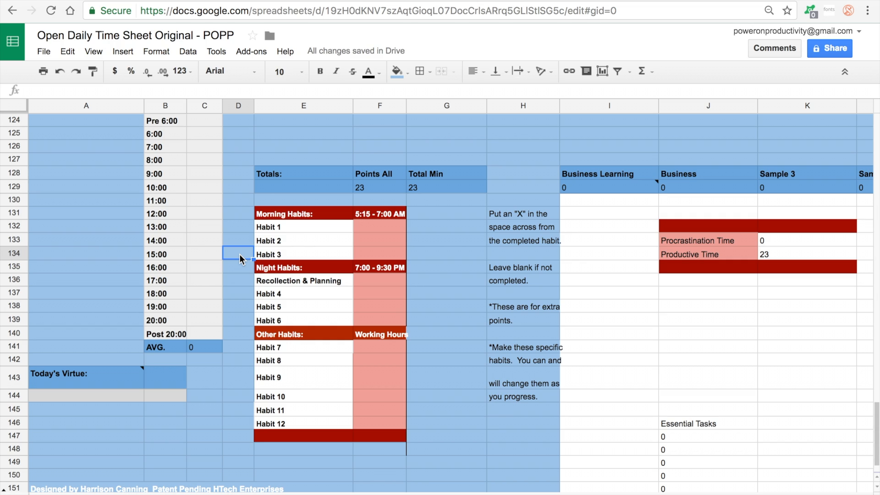
pyautogui.click(296, 239)
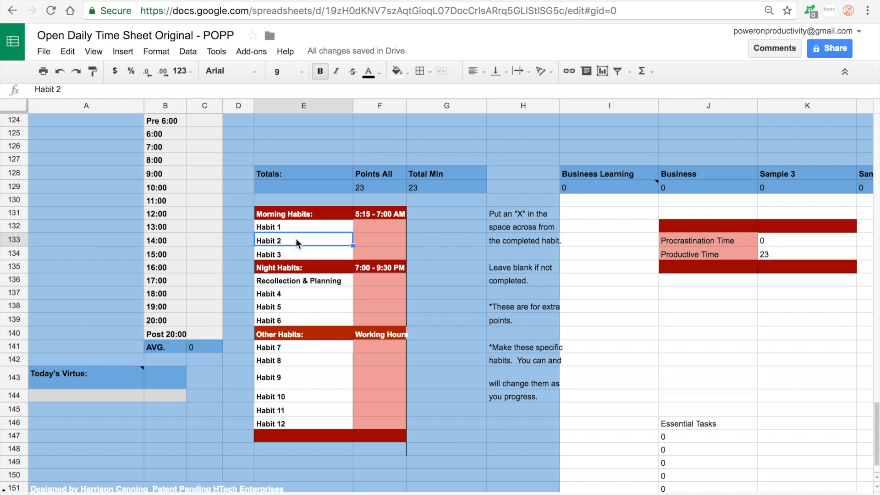
pyautogui.click(303, 218)
pyautogui.click(303, 226)
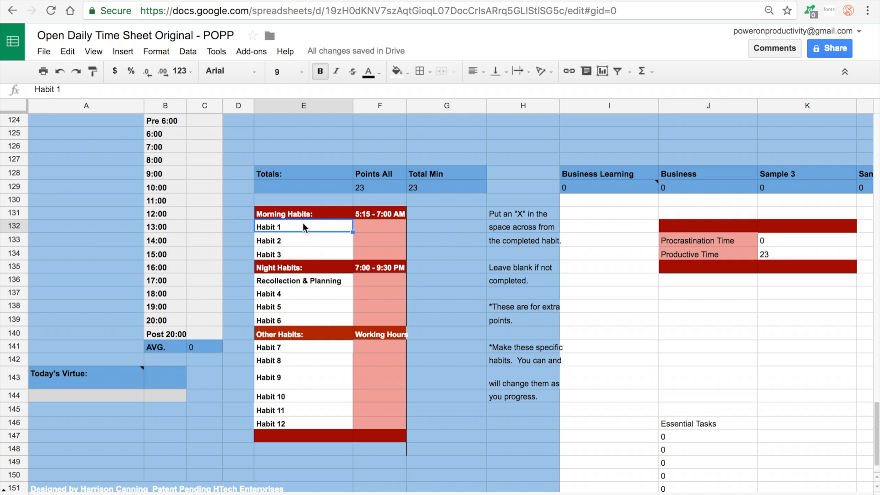
pyautogui.click(294, 236)
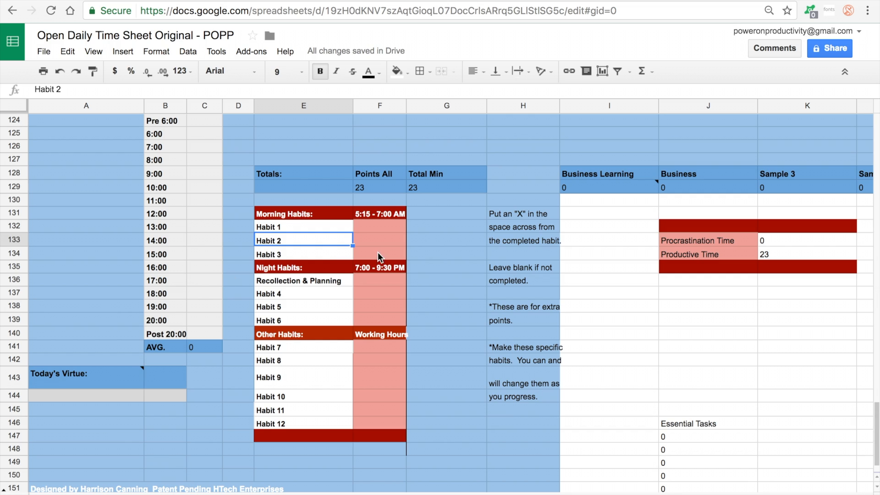
# - Mark Habit 2 under Morning Habits as completed with an X
pyautogui.click(391, 240)
pyautogui.write('X')
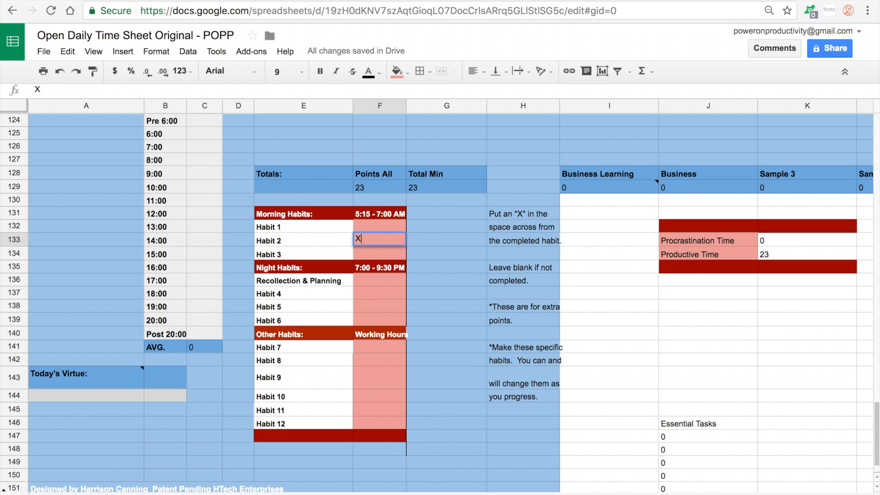
pyautogui.click(422, 242)
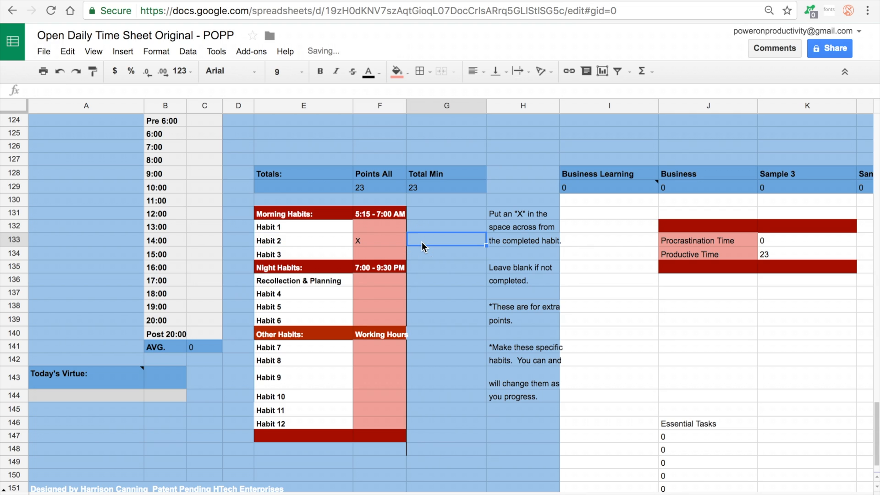
pyautogui.click(368, 240)
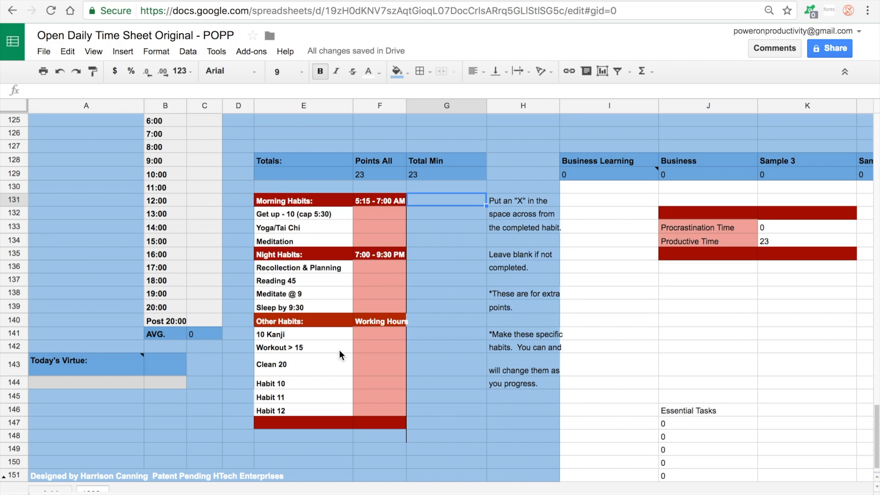
# - Look over the completion cells beside the customized habits and find the Preset Input habit tables
pyautogui.click(366, 395)
pyautogui.click(415, 395)
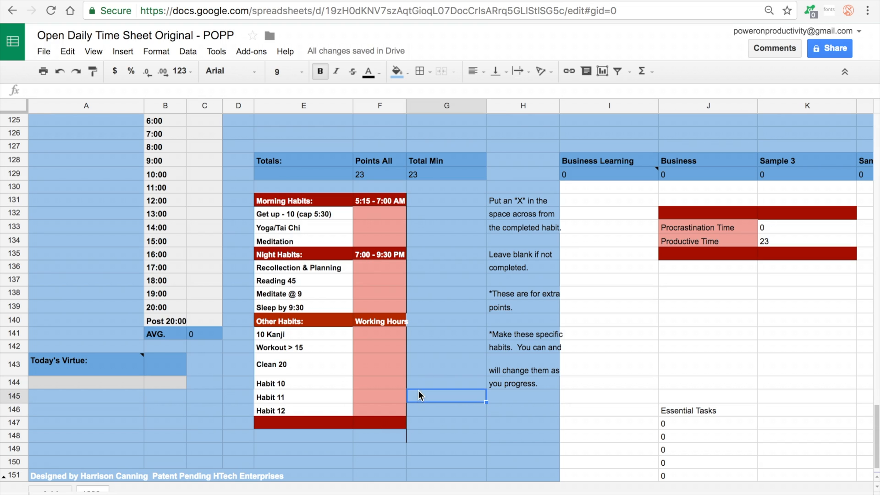
pyautogui.hscroll(3, 433, 275)
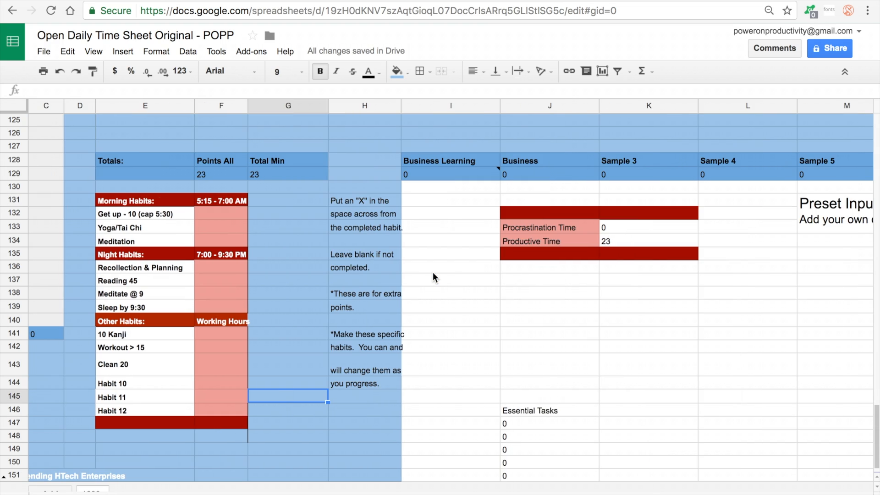
pyautogui.click(105, 268)
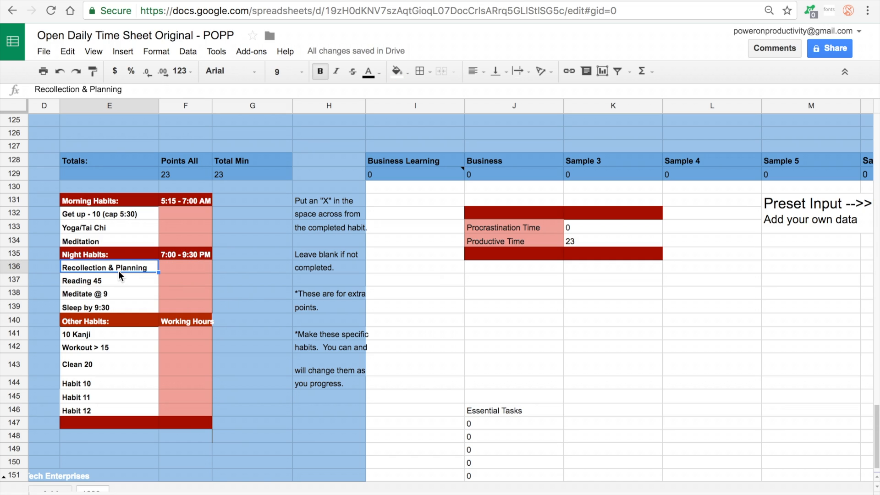
pyautogui.click(169, 268)
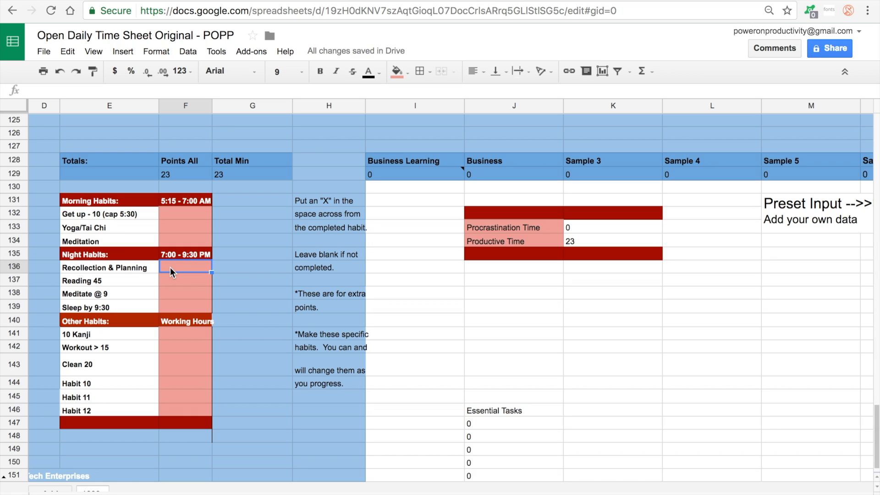
pyautogui.click(223, 267)
pyautogui.hscroll(1, 306, 277)
pyautogui.hscroll(5, 306, 276)
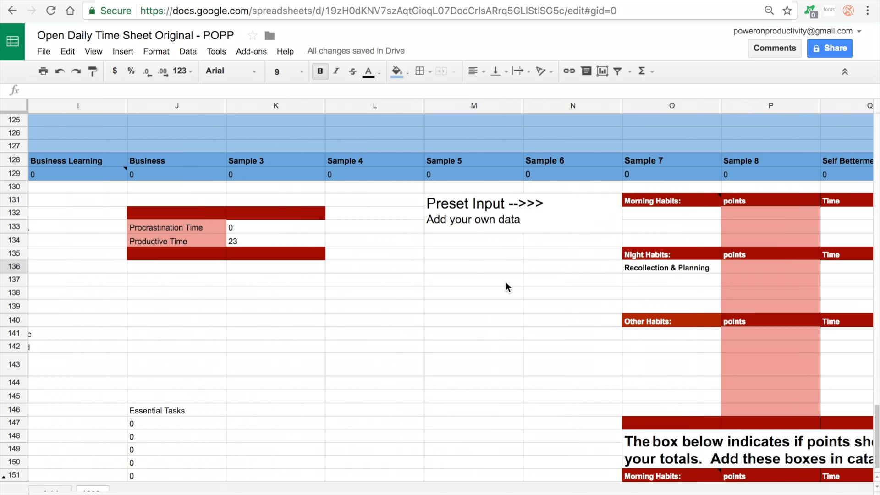
# - Copy the habit names in E131:E146 into the Preset Input table starting at cell O131
pyautogui.hscroll(-7, 506, 282)
pyautogui.moveTo(191, 201); pyautogui.dragTo(191, 408)
pyautogui.hotkey('ctrl', 'c')
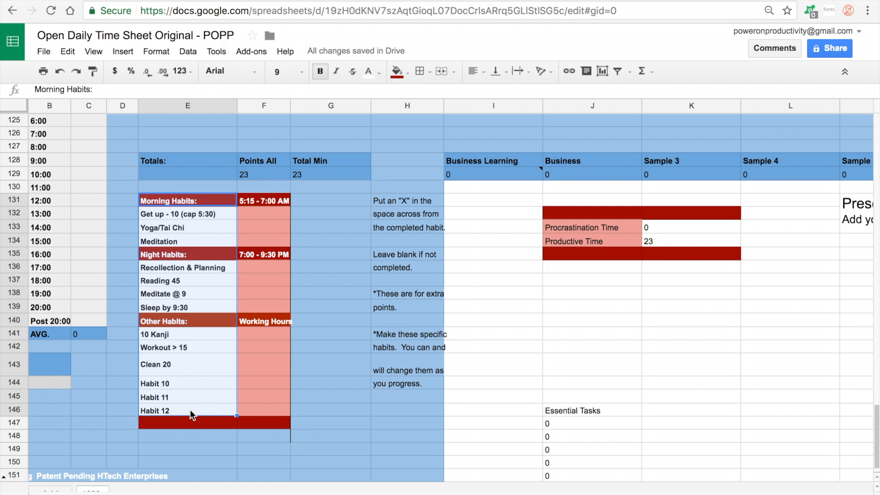
pyautogui.click(338, 397)
pyautogui.hscroll(10, 338, 397)
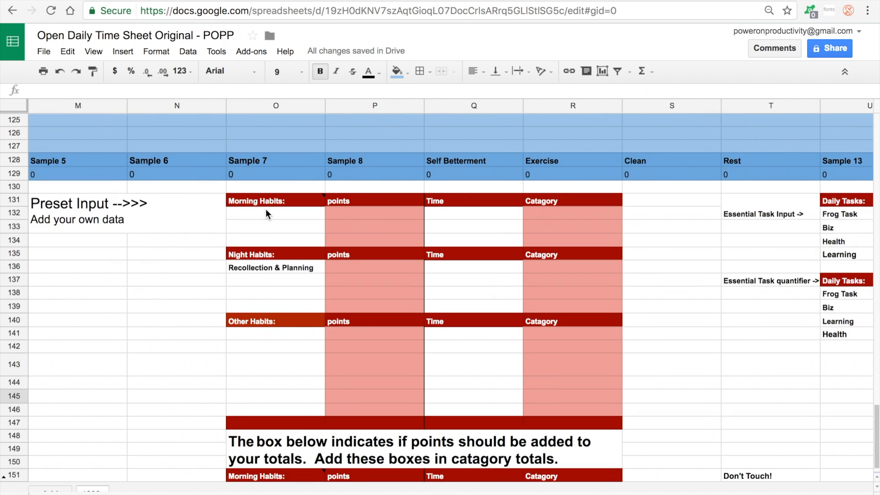
pyautogui.click(262, 201)
pyautogui.hotkey('ctrl', 'v')
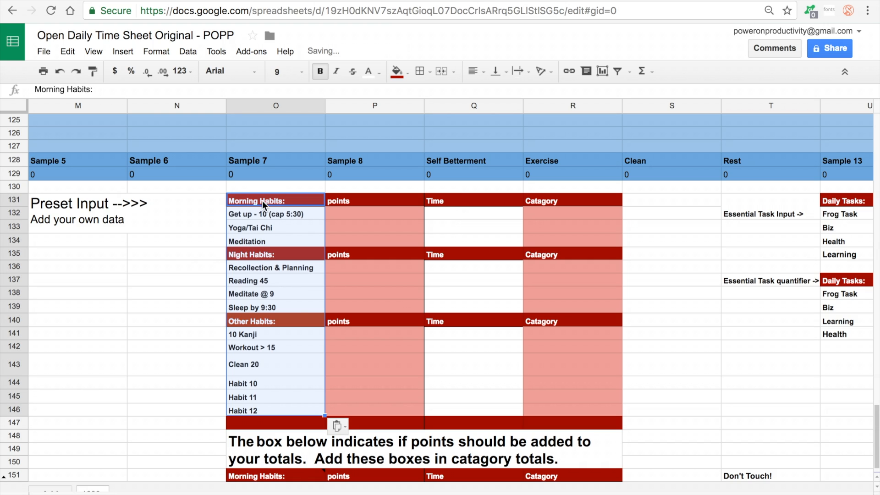
pyautogui.click(203, 333)
# - Enter 30 points for the Get up habit in the preset Morning Habits table
pyautogui.doubleClick(369, 215)
pyautogui.click(403, 252)
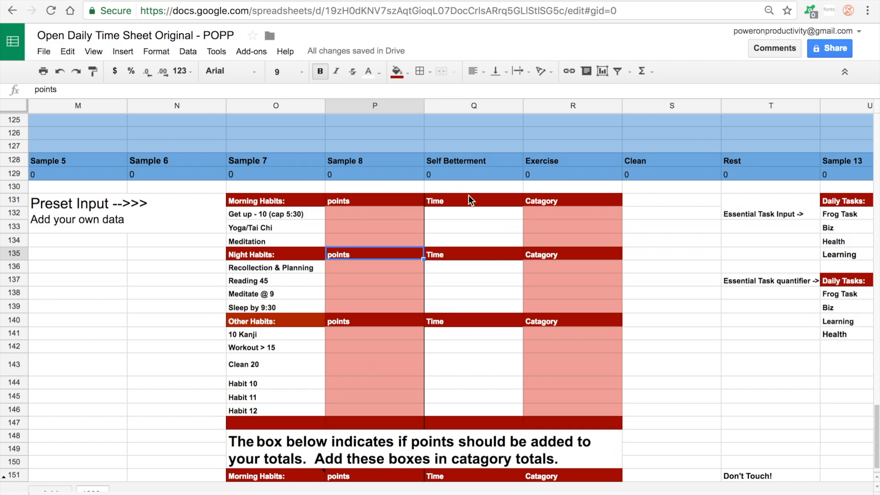
pyautogui.click(390, 215)
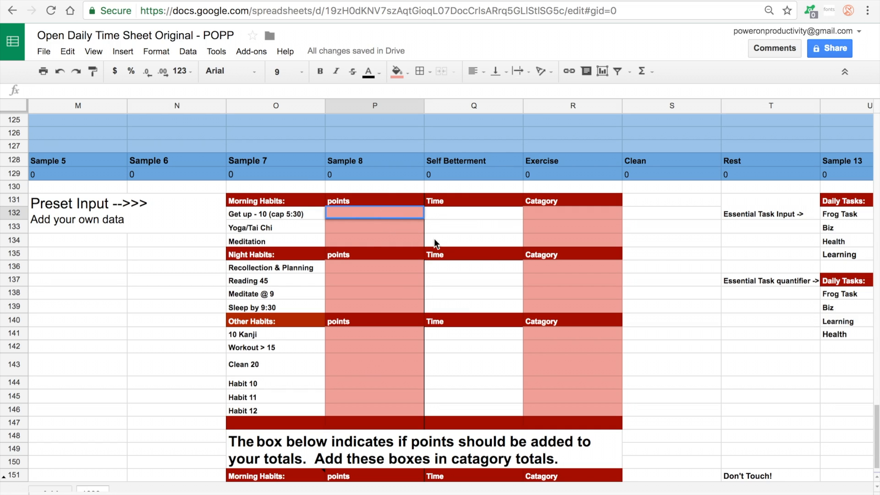
pyautogui.click(347, 229)
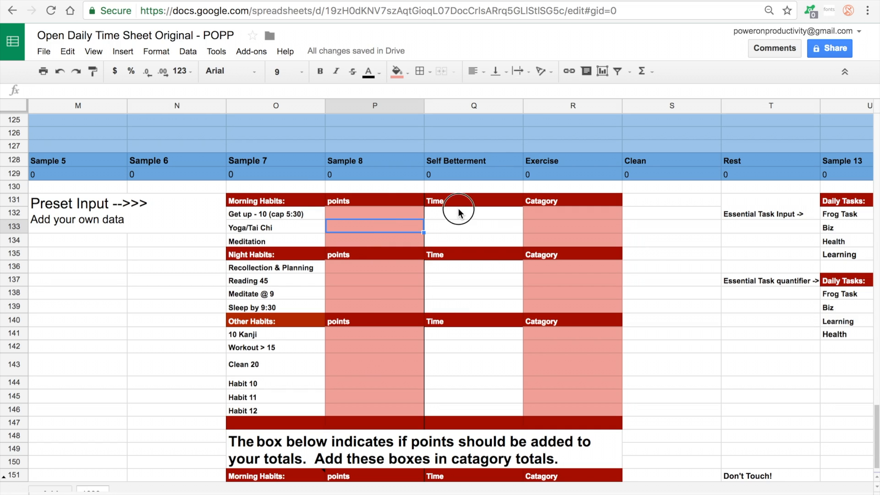
pyautogui.click(459, 213)
pyautogui.click(346, 213)
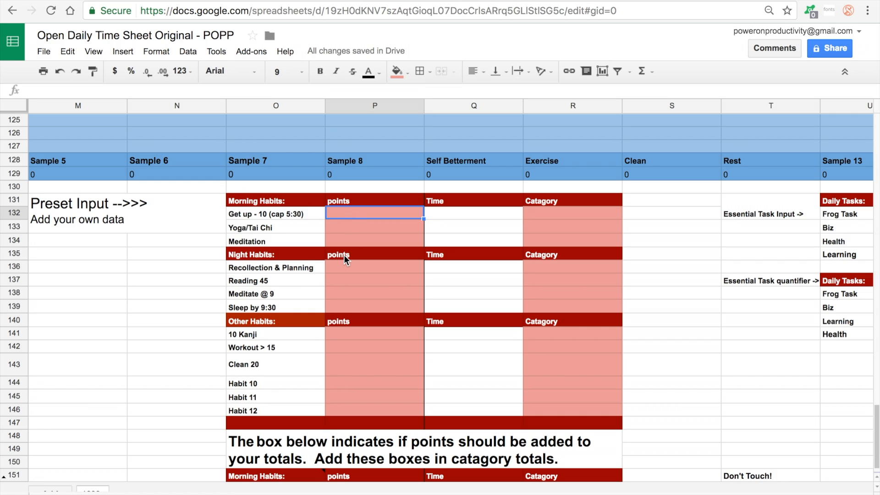
pyautogui.write('30')
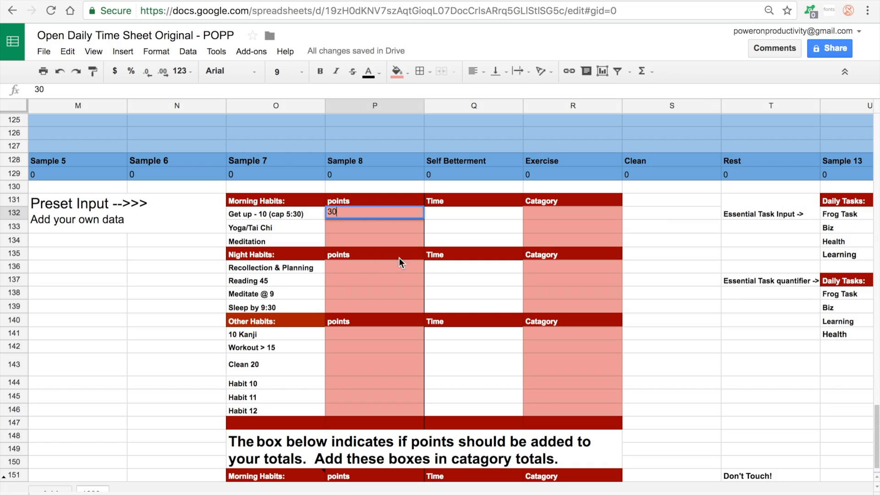
pyautogui.click(449, 208)
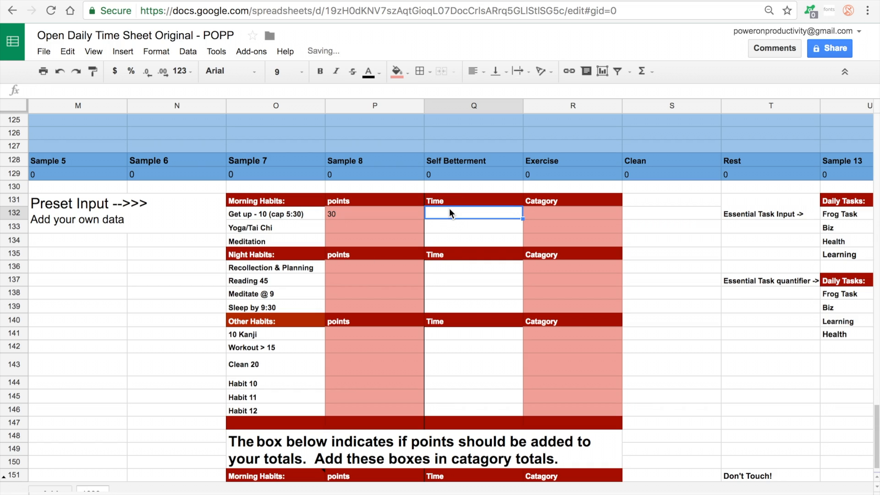
# - Assign 35 points to Yoga/Tai Chi and 40 points to Meditation in the preset table
pyautogui.click(383, 224)
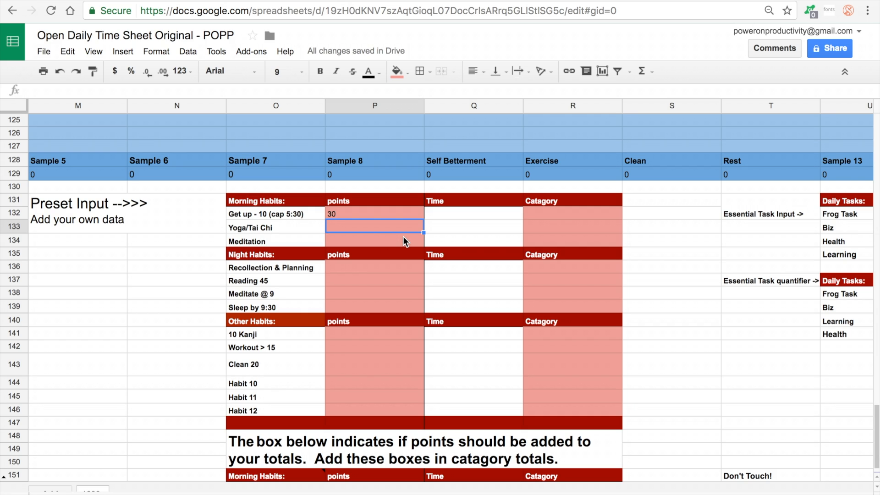
pyautogui.write('35')
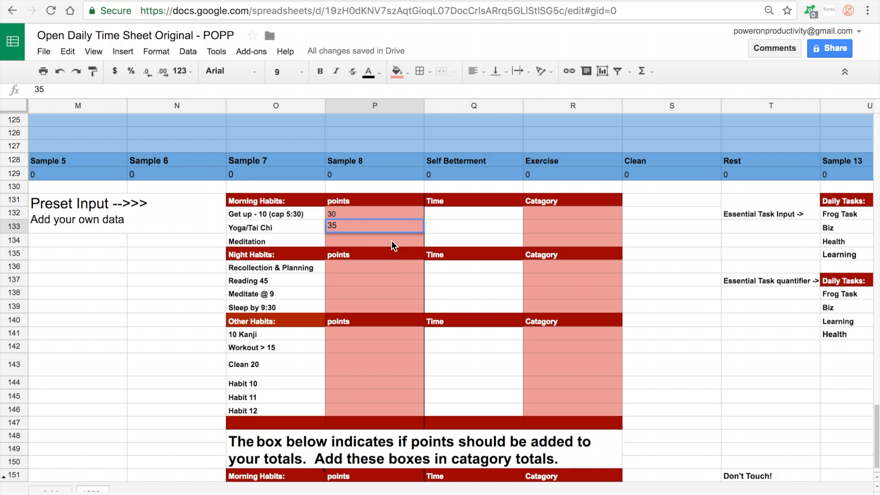
pyautogui.doubleClick(392, 241)
pyautogui.write('40')
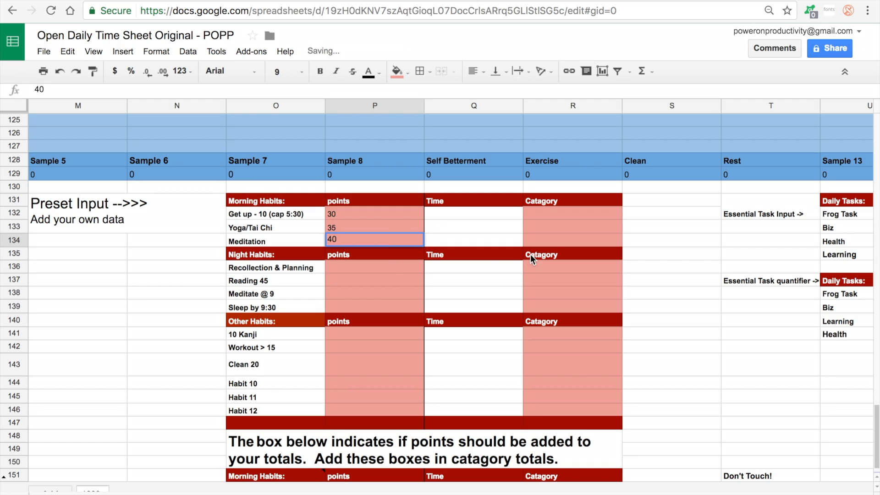
pyautogui.press('Tab')
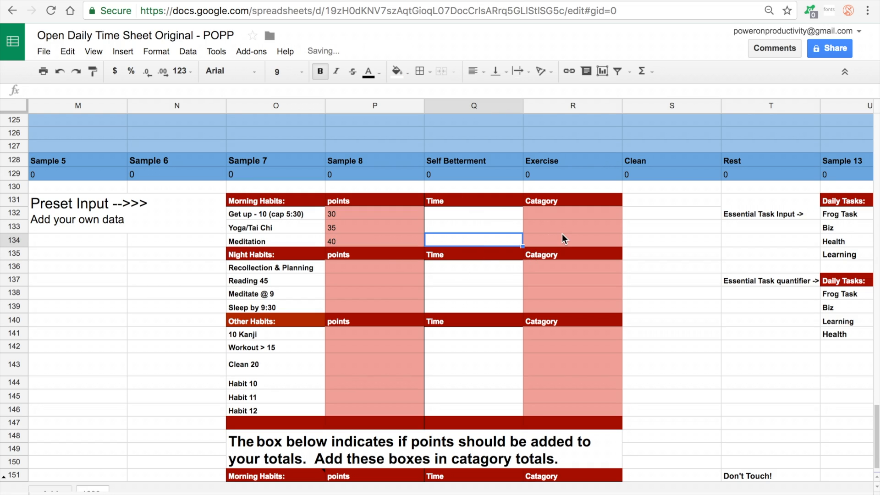
# - Fill in the preset Morning Habits categories with Self for Get up and Med for both Yoga/Tai Chi and Meditation
pyautogui.doubleClick(573, 217)
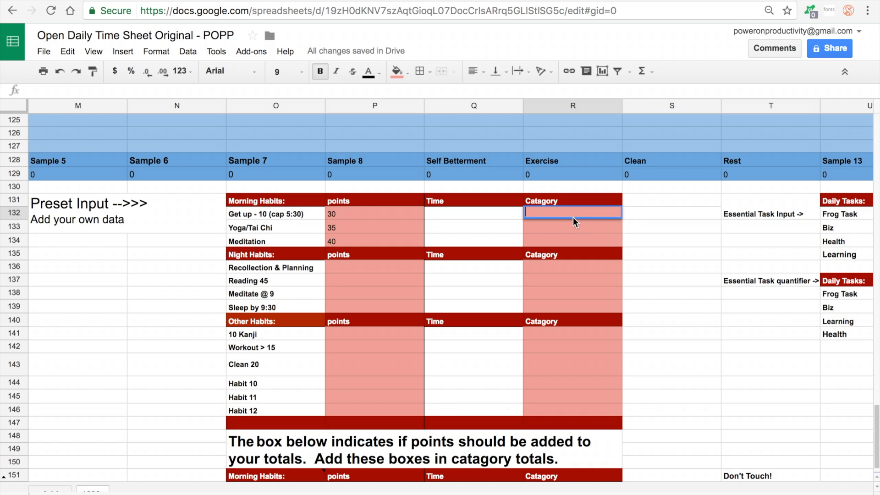
pyautogui.write('Self')
pyautogui.press('Return')
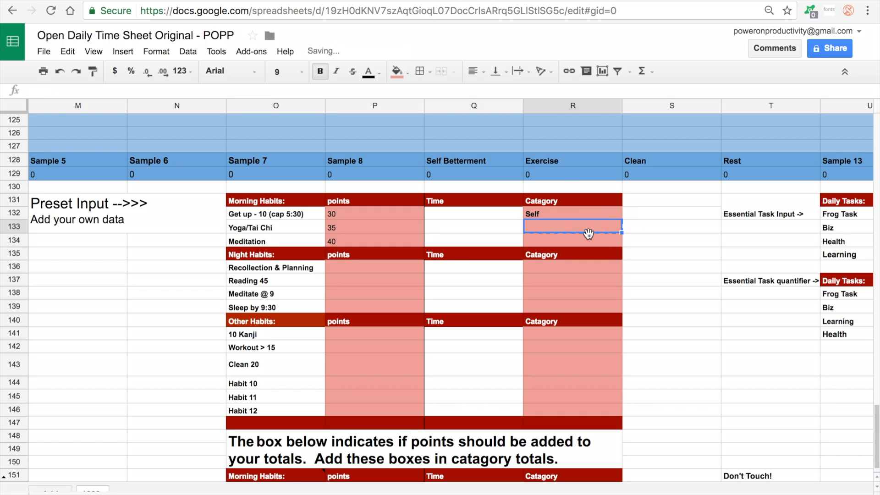
pyautogui.write('MEd')
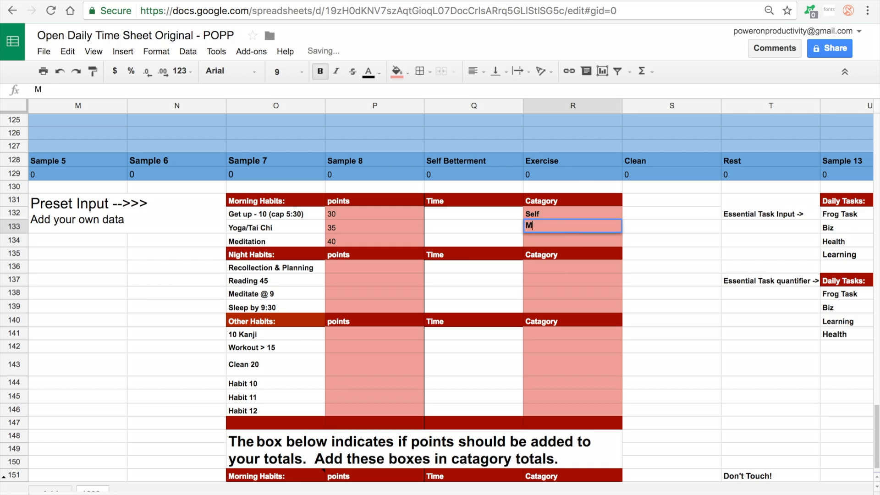
pyautogui.press('BackSpace')
pyautogui.press('BackSpace')
pyautogui.press('BackSpace')
pyautogui.write('Med')
pyautogui.press('Return')
pyautogui.write('Med')
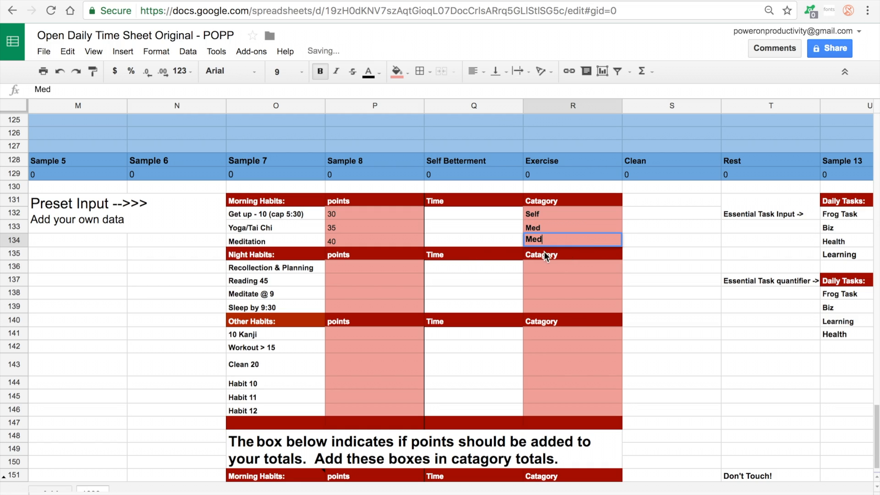
pyautogui.click(411, 298)
# - Enter 29 points and a time of 20 for the Clean 20 habit in the preset Other Habits table
pyautogui.click(349, 367)
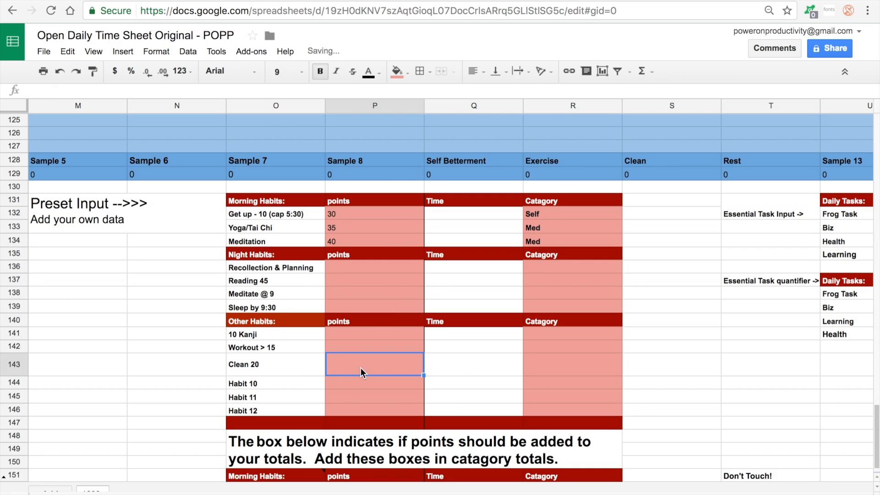
pyautogui.click(458, 368)
pyautogui.click(360, 364)
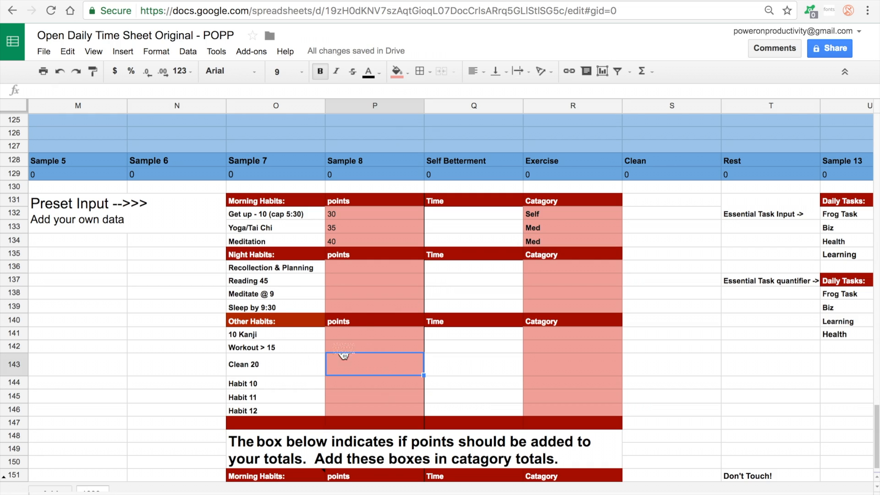
pyautogui.doubleClick(365, 365)
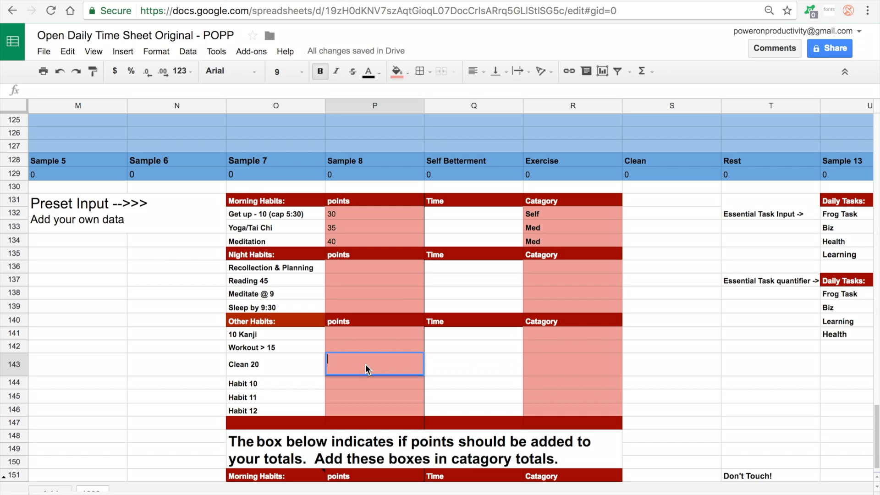
pyautogui.write('29')
pyautogui.doubleClick(468, 368)
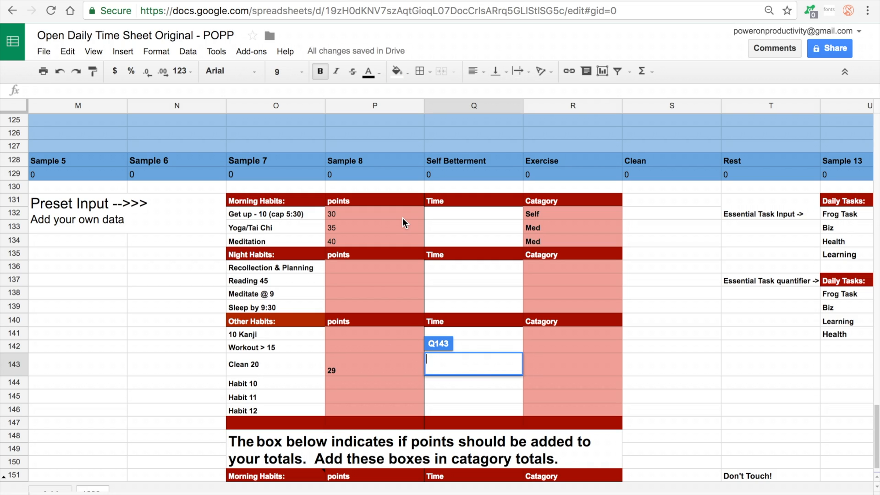
pyautogui.write('20')
pyautogui.click(207, 362)
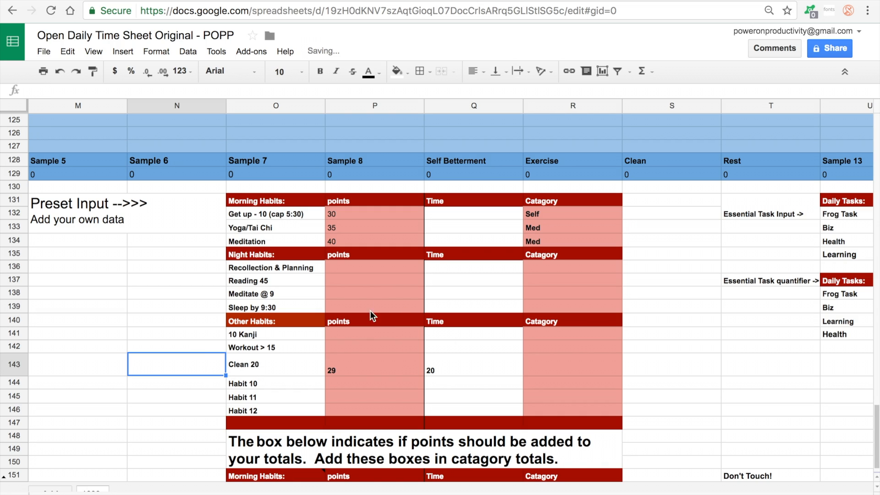
# - Enter 65 points and a time of 45 for the Reading 45 habit in the preset Night Habits table
pyautogui.click(357, 279)
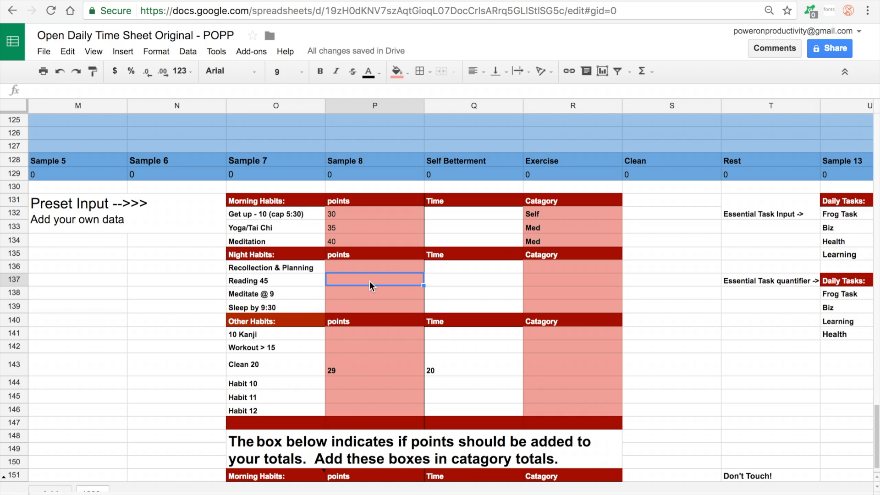
pyautogui.write('65')
pyautogui.doubleClick(464, 279)
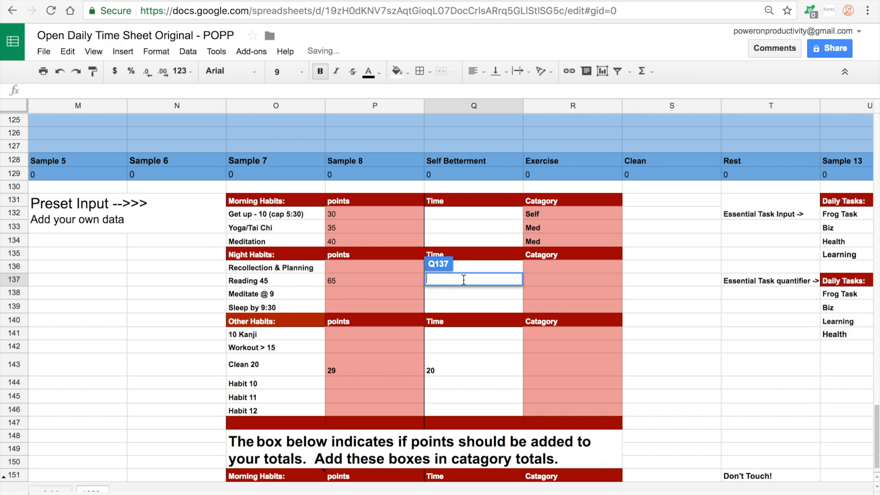
pyautogui.write('45')
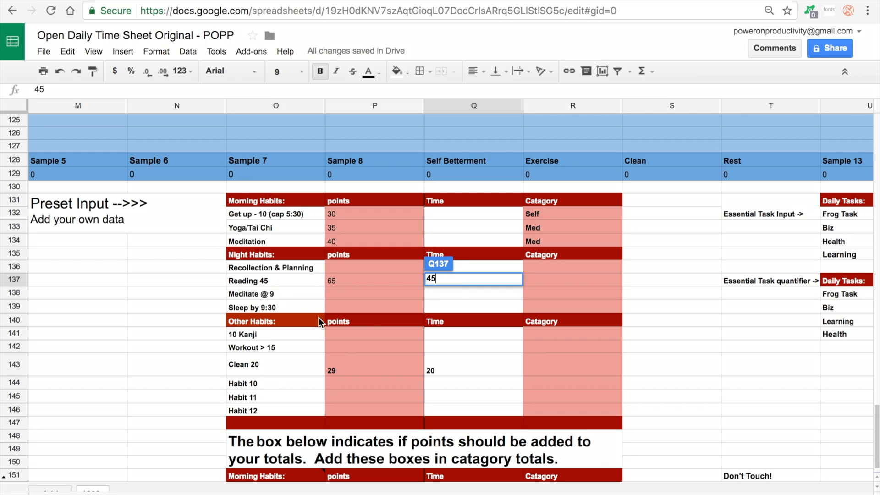
pyautogui.click(367, 338)
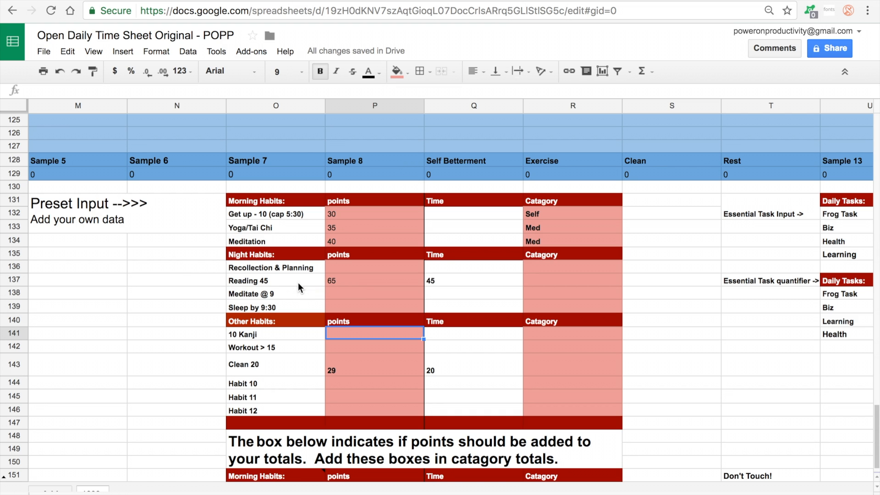
# - Mark Reading 45, Get up, Yoga/Tai Chi, Meditation and Clean 20 as completed with an X in the daily habit list
pyautogui.hscroll(-6, 295, 283)
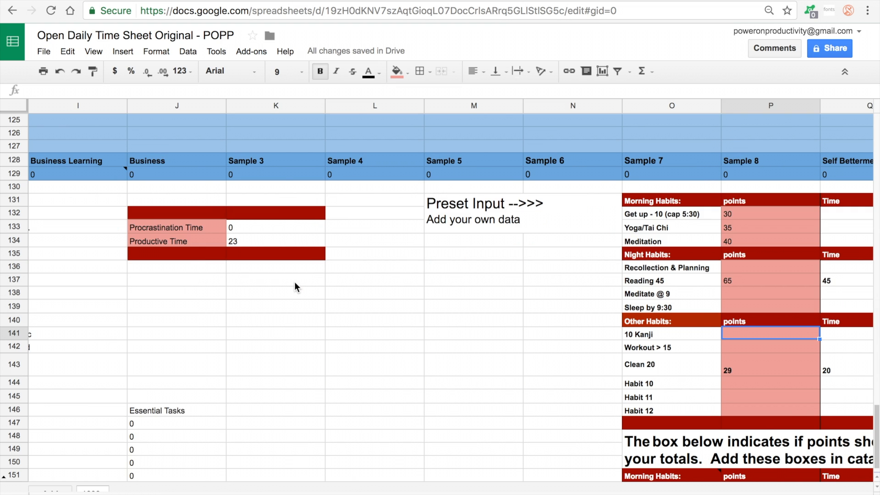
pyautogui.hscroll(-3, 295, 281)
pyautogui.click(189, 277)
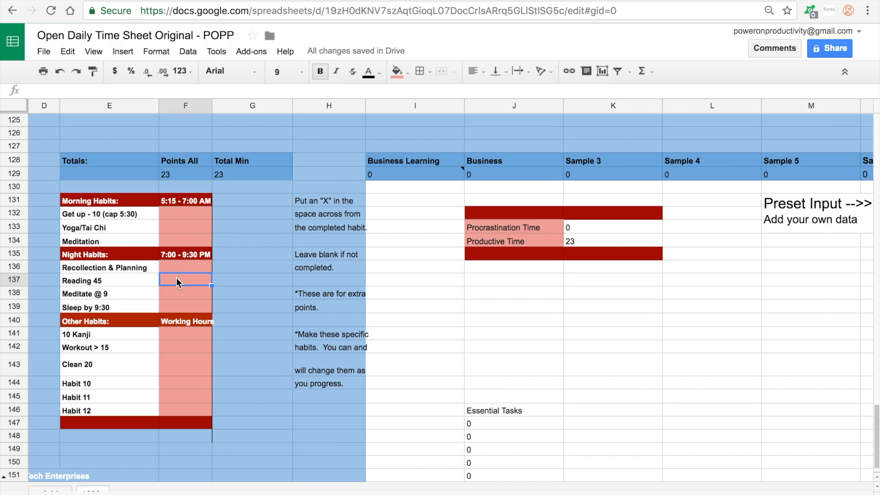
pyautogui.write('X')
pyautogui.click(171, 218)
pyautogui.write('X')
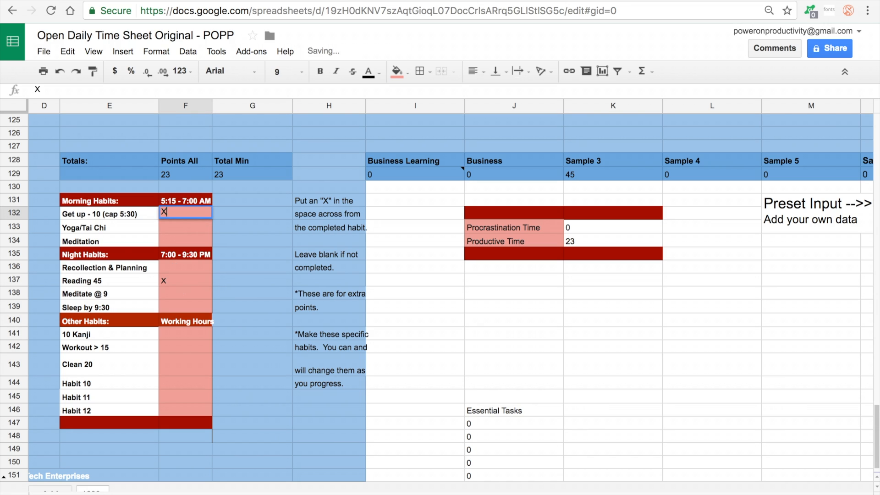
pyautogui.click(178, 224)
pyautogui.write('X')
pyautogui.click(182, 238)
pyautogui.write('X')
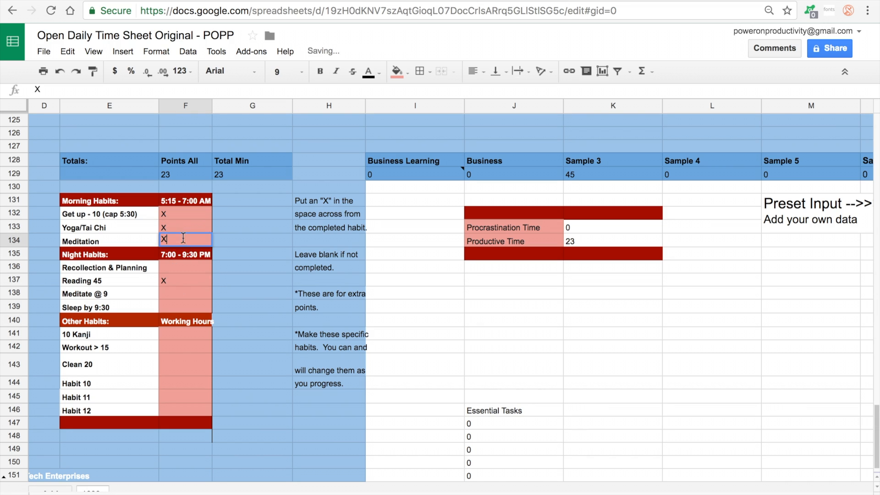
pyautogui.click(176, 357)
pyautogui.write('X')
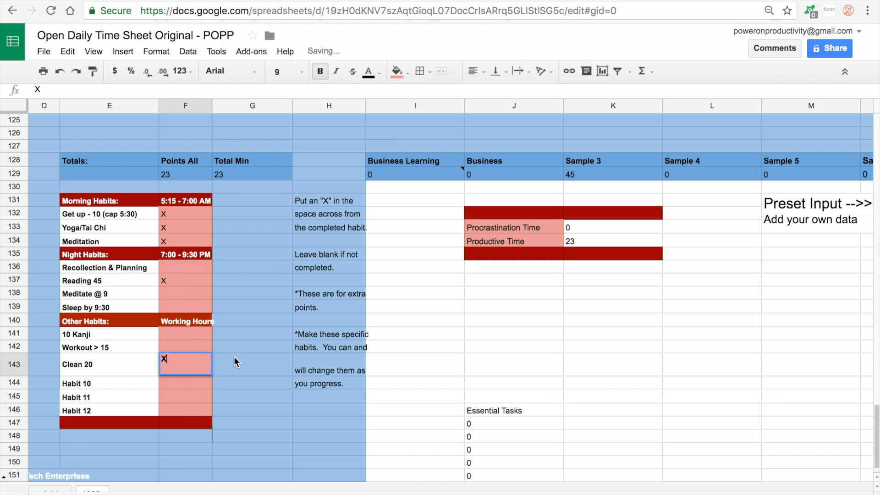
pyautogui.click(223, 359)
# - Expand the collapsed rows below row 151 and inspect the points formulas for Meditation and Reading 45
pyautogui.hscroll(-5, 435, 344)
pyautogui.scroll(-1, 435, 344)
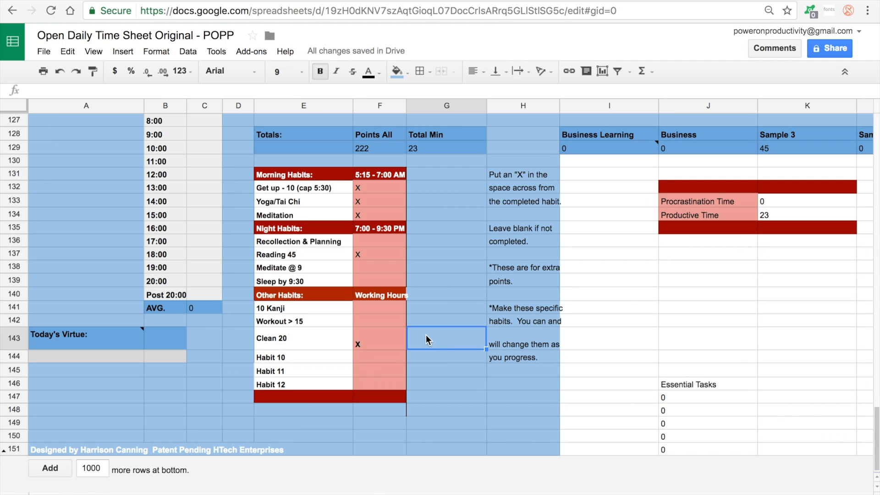
pyautogui.hscroll(10, 426, 336)
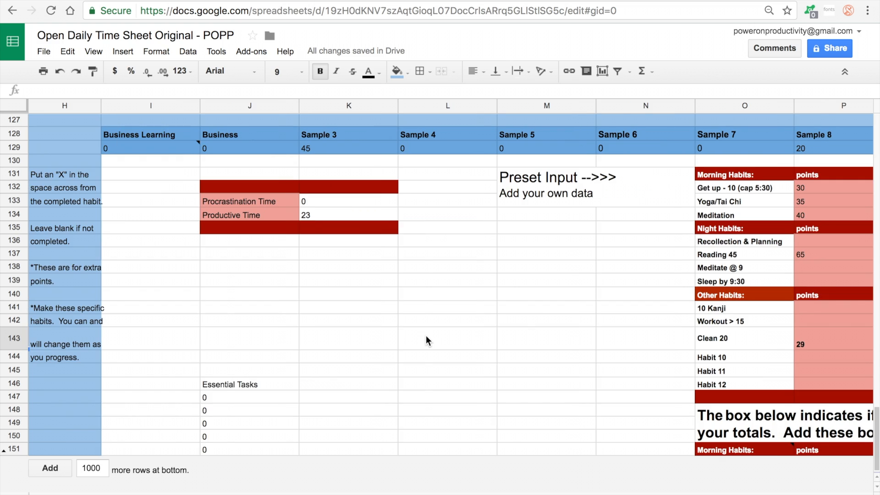
pyautogui.hscroll(5, 426, 335)
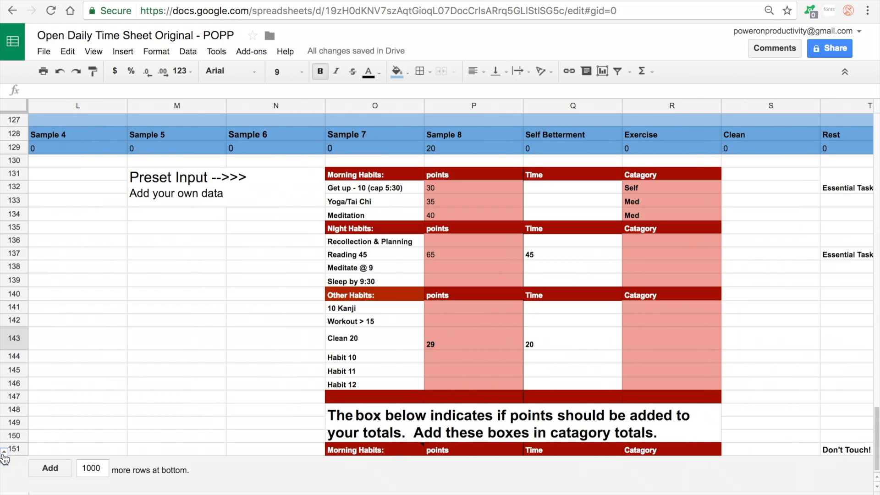
pyautogui.click(4, 453)
pyautogui.scroll(-4, 283, 394)
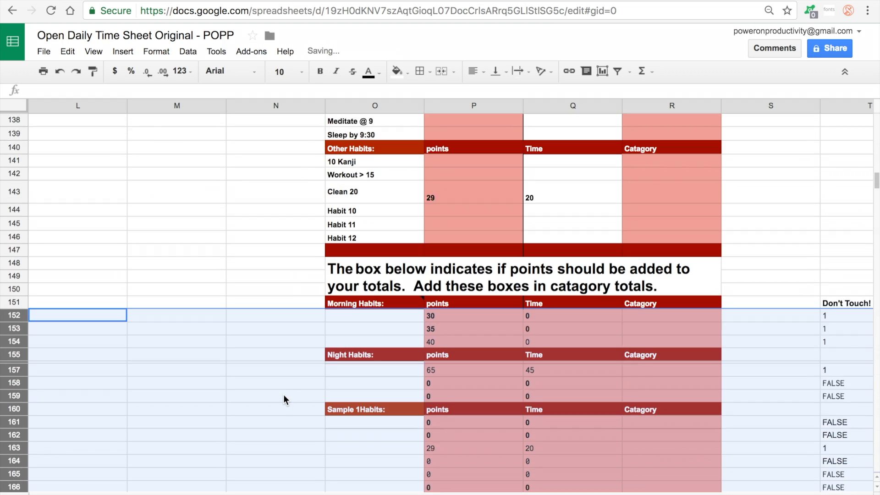
pyautogui.click(441, 316)
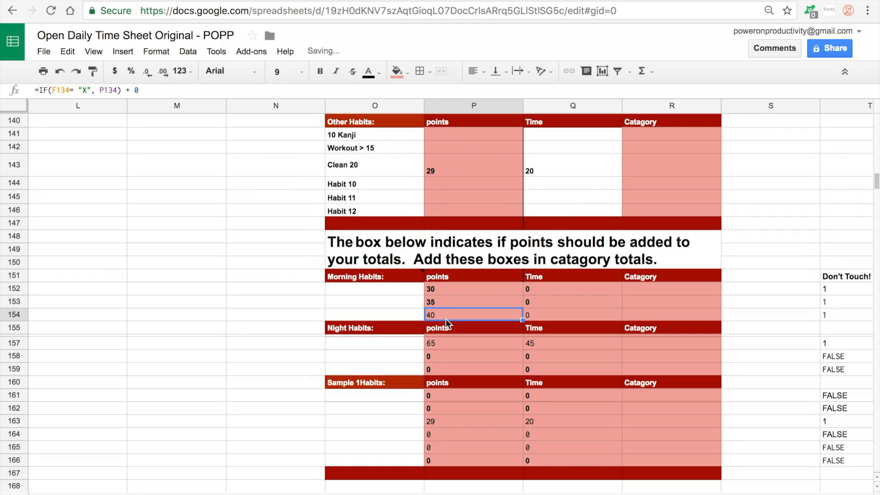
pyautogui.click(449, 347)
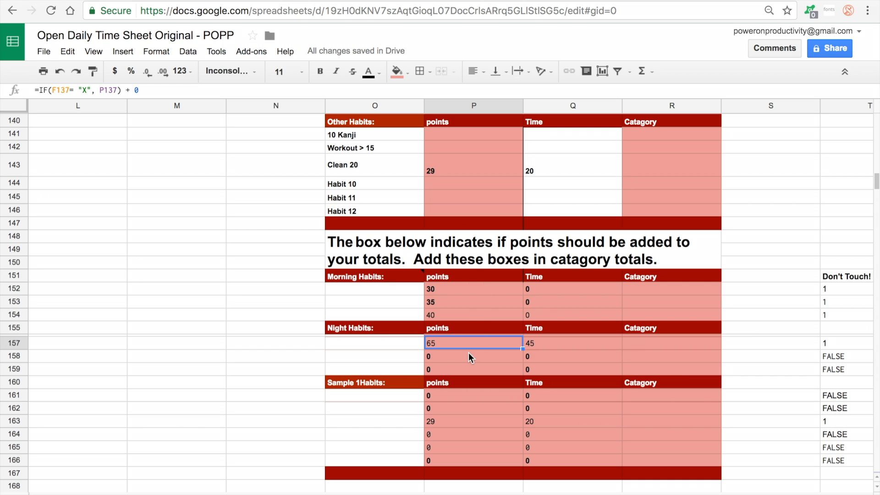
# - Clear the X marks from the three Morning Habits in the daily habit list
pyautogui.hscroll(-3, 284, 295)
pyautogui.hscroll(-8, 285, 295)
pyautogui.scroll(5, 285, 296)
pyautogui.moveTo(372, 216); pyautogui.dragTo(373, 243)
pyautogui.press('Delete')
# - Check the Morning Habits points in the calculation box below the preset tables
pyautogui.hscroll(11, 429, 243)
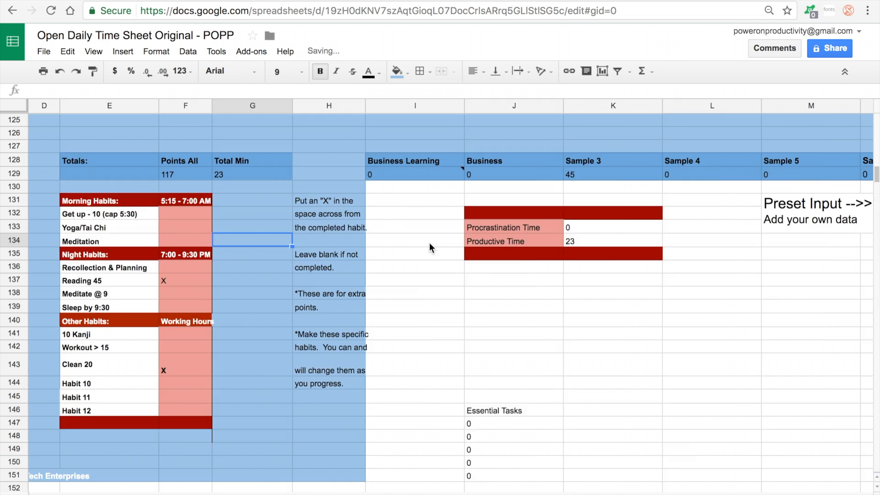
pyautogui.scroll(-3, 429, 243)
pyautogui.scroll(-2, 429, 243)
pyautogui.hscroll(1, 412, 293)
pyautogui.click(364, 341)
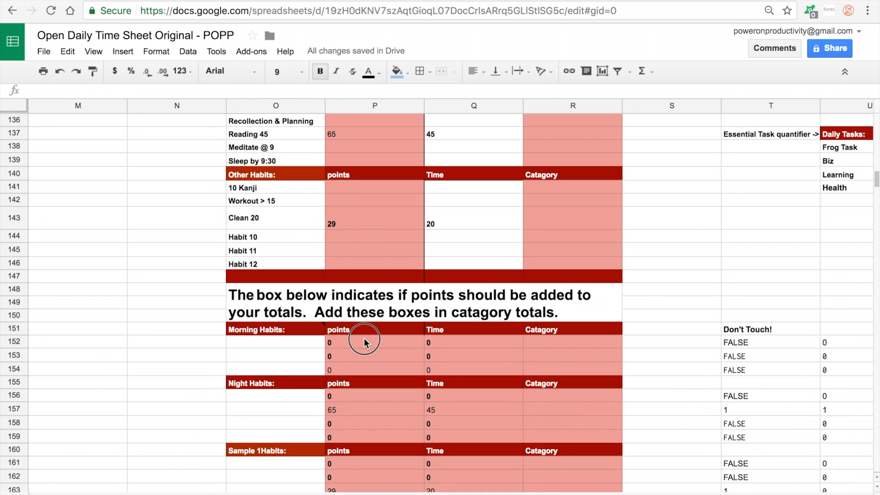
pyautogui.moveTo(364, 355); pyautogui.dragTo(364, 356)
pyautogui.click(275, 355)
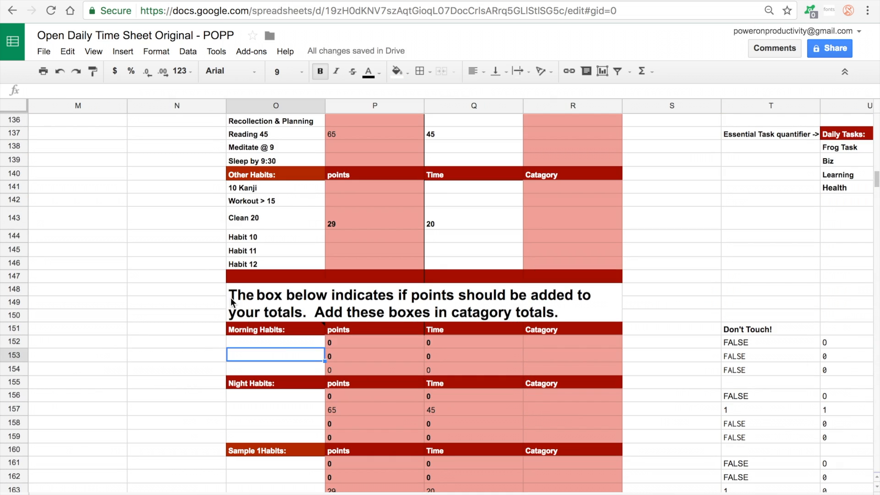
# - Undo the clearing of the Morning Habits marks and check their points in the calculation box
pyautogui.hotkey('ctrl', 'z')
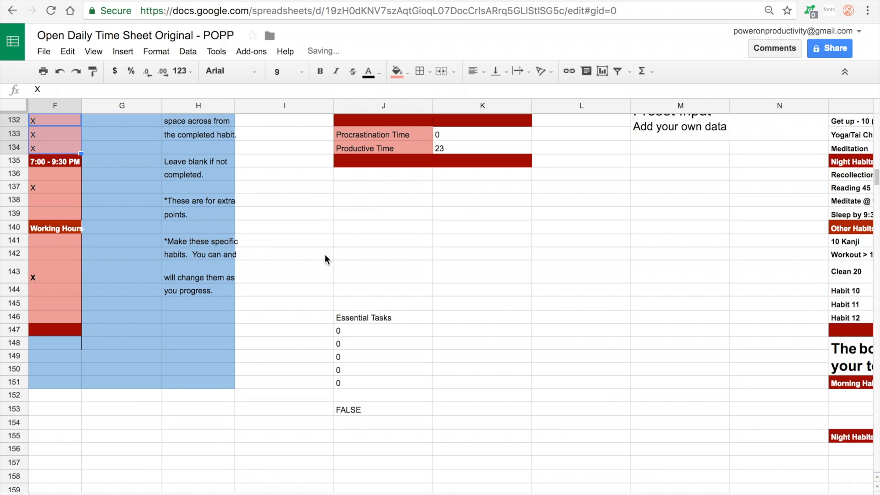
pyautogui.click(446, 246)
pyautogui.hscroll(13, 446, 246)
pyautogui.scroll(-5, 447, 246)
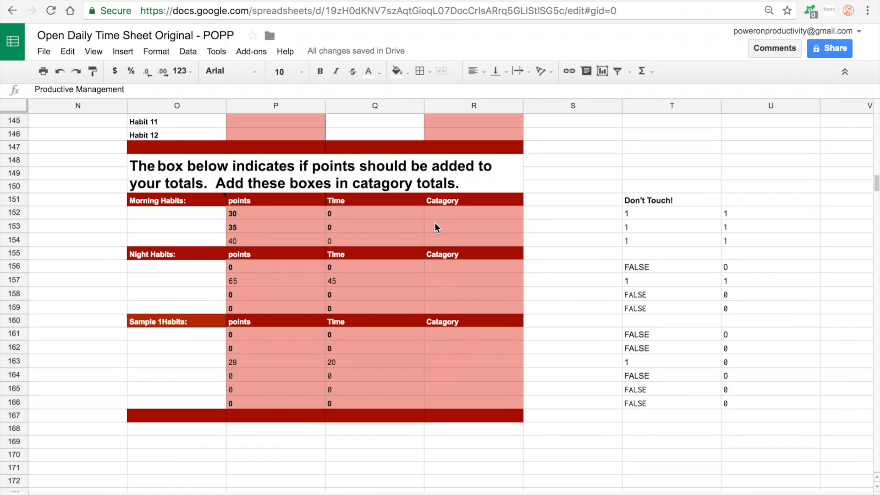
# - Compare the habit list with the calculation box and inspect the formulas behind the Points All and Total Min totals
pyautogui.hscroll(-10, 421, 221)
pyautogui.scroll(8, 421, 222)
pyautogui.hscroll(3, 408, 230)
pyautogui.scroll(-3, 408, 230)
pyautogui.hscroll(6, 406, 224)
pyautogui.scroll(-3, 405, 224)
pyautogui.hscroll(-12, 406, 230)
pyautogui.scroll(8, 407, 230)
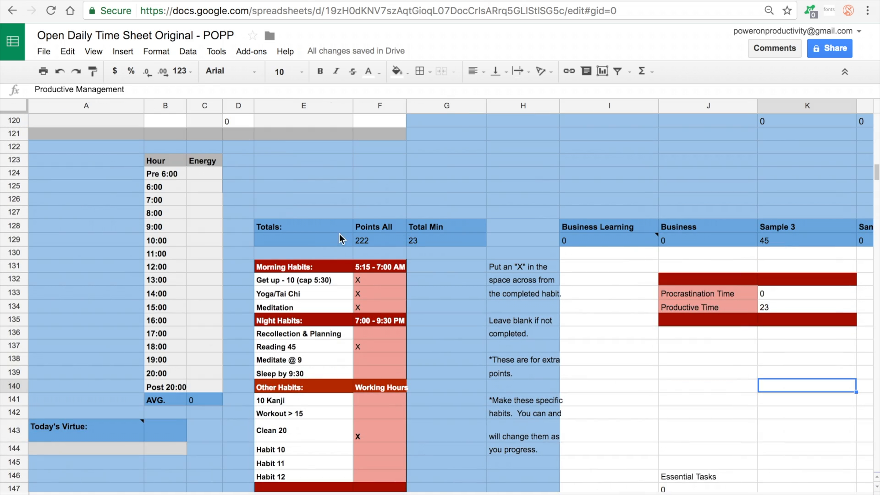
pyautogui.click(372, 246)
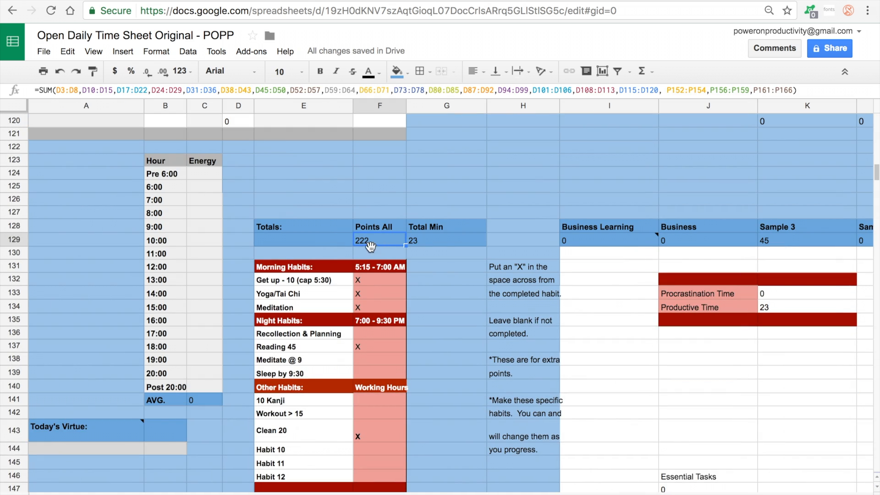
pyautogui.click(388, 278)
pyautogui.hscroll(3, 455, 288)
pyautogui.scroll(-1, 455, 288)
pyautogui.click(288, 230)
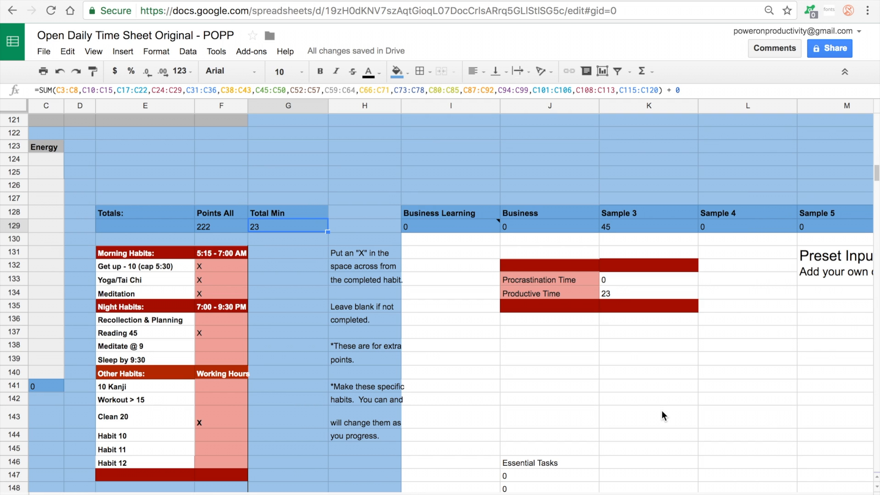
# - Review the preset habit times against the Time column of the calculation box
pyautogui.hscroll(10, 661, 411)
pyautogui.scroll(-3, 661, 411)
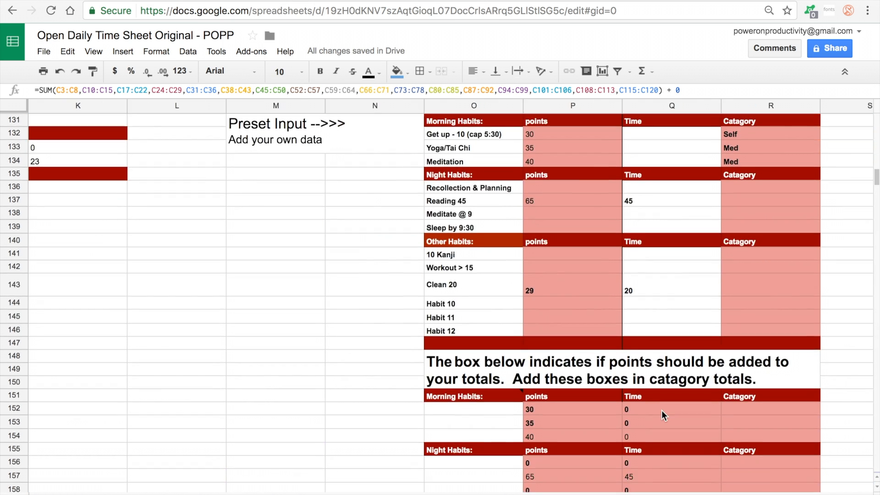
pyautogui.hscroll(3, 662, 411)
pyautogui.scroll(-2, 661, 411)
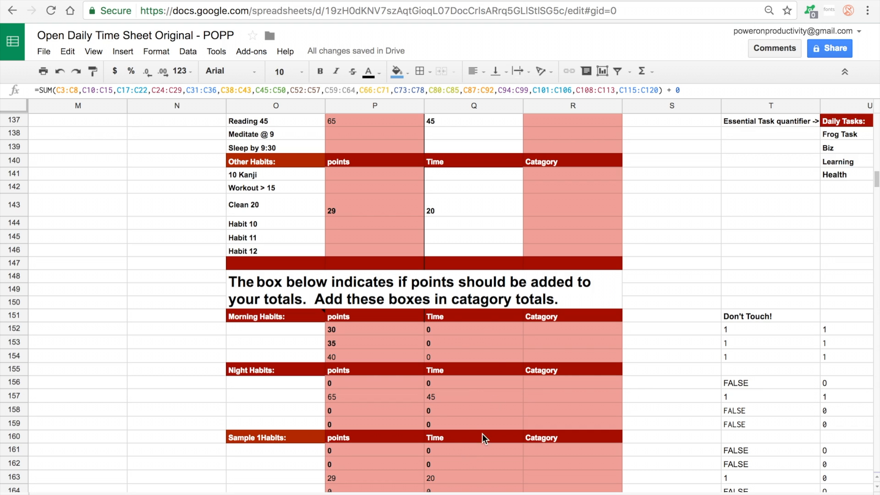
pyautogui.scroll(4, 429, 285)
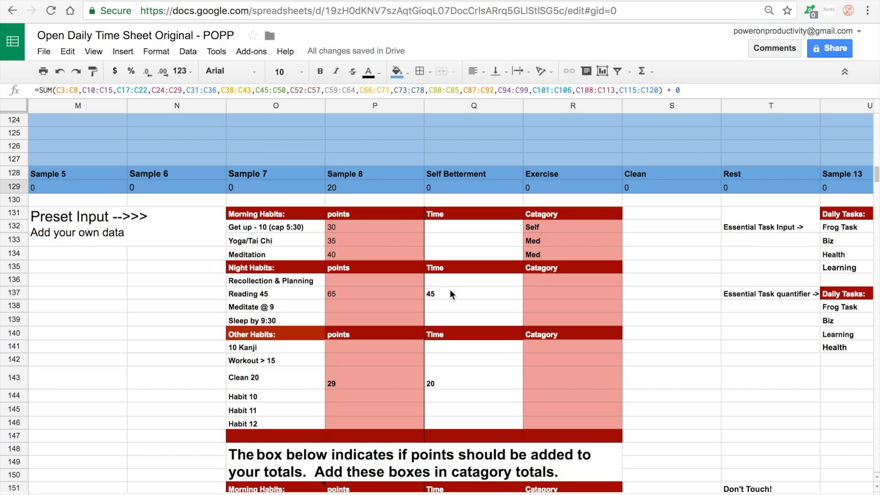
pyautogui.scroll(-4, 448, 477)
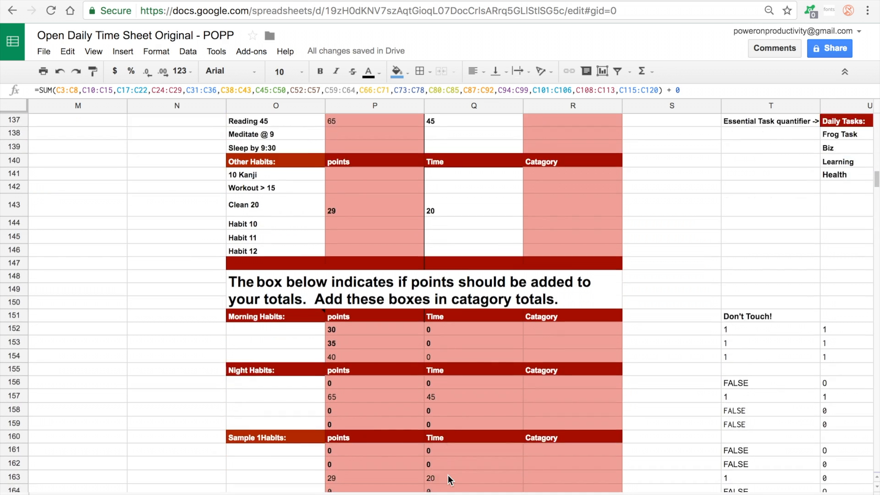
pyautogui.scroll(-2, 448, 480)
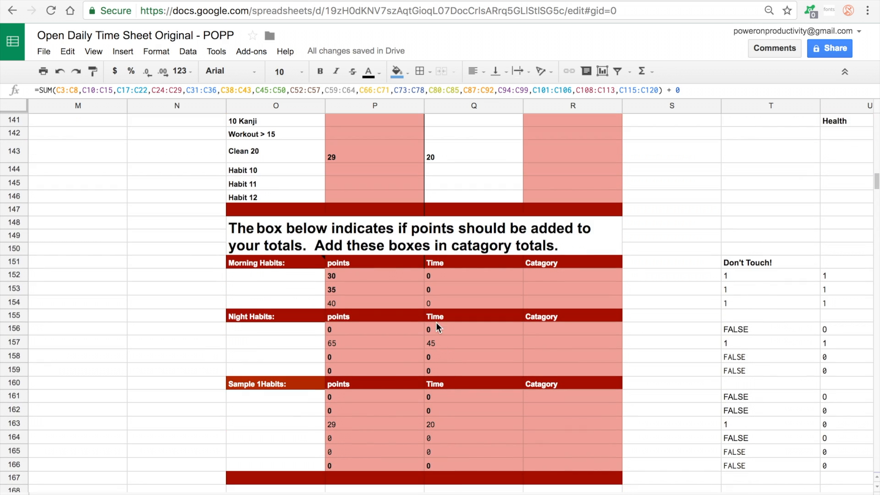
# - Extend the Self Betterment total formula in Q129 by adding the Reading 45 time from the calculation box
pyautogui.scroll(5, 436, 323)
pyautogui.click(450, 203)
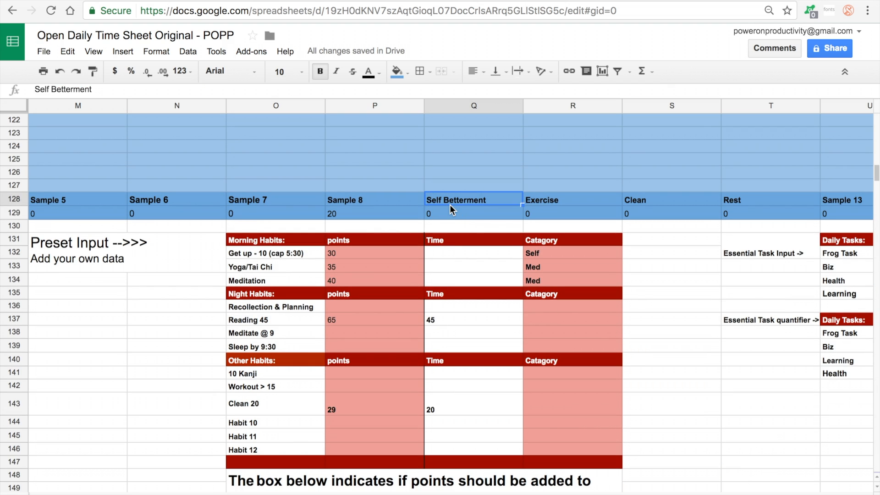
pyautogui.doubleClick(452, 214)
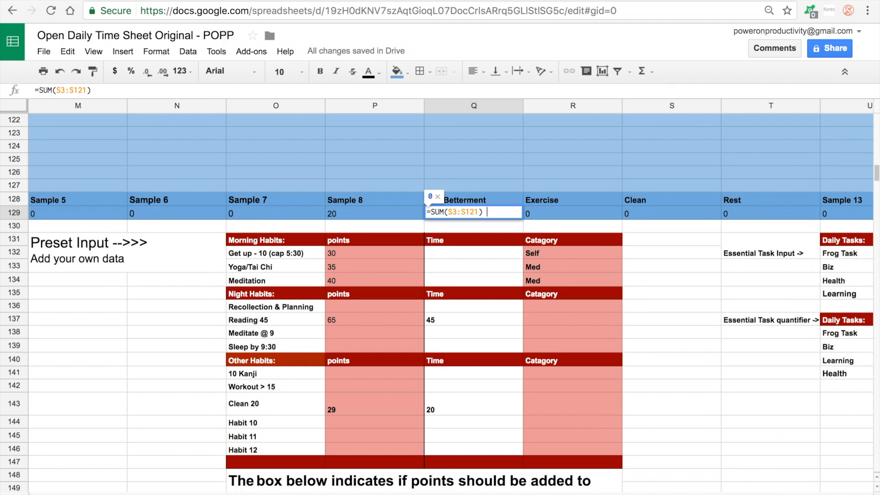
pyautogui.write('+')
pyautogui.scroll(-2, 481, 261)
pyautogui.scroll(-4, 482, 261)
pyautogui.hscroll(-1, 482, 261)
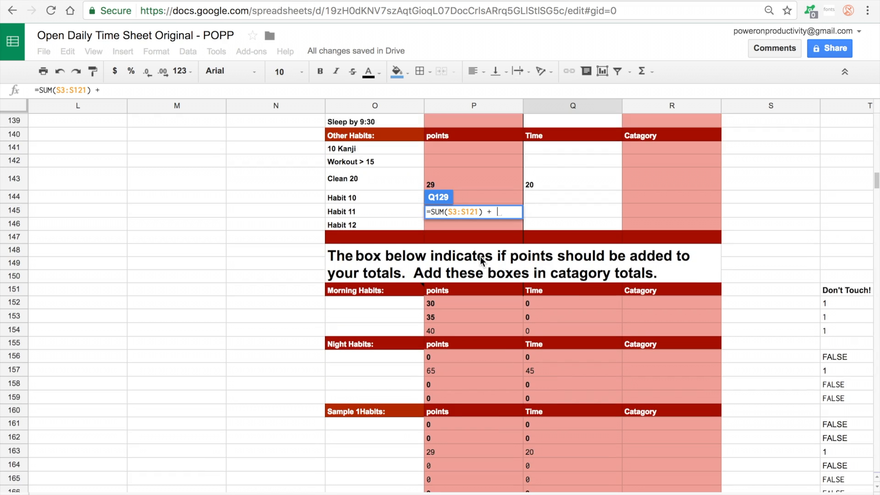
pyautogui.click(538, 347)
pyautogui.press('Return')
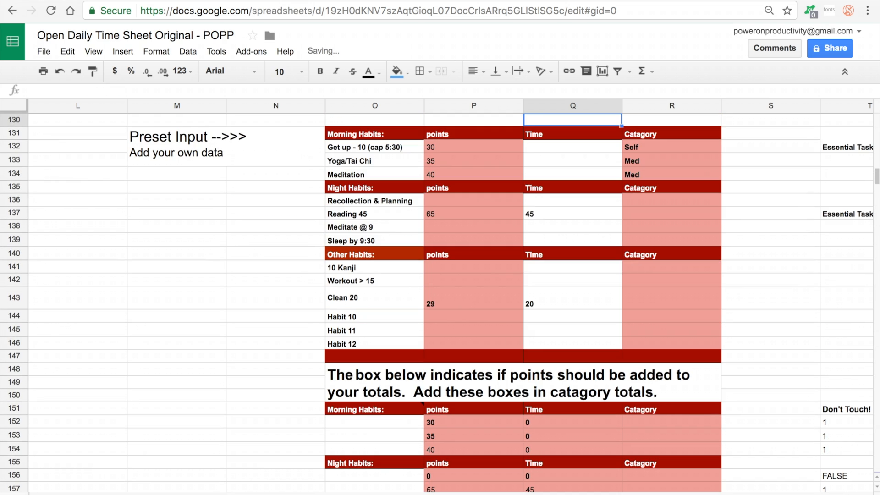
pyautogui.scroll(1, 527, 257)
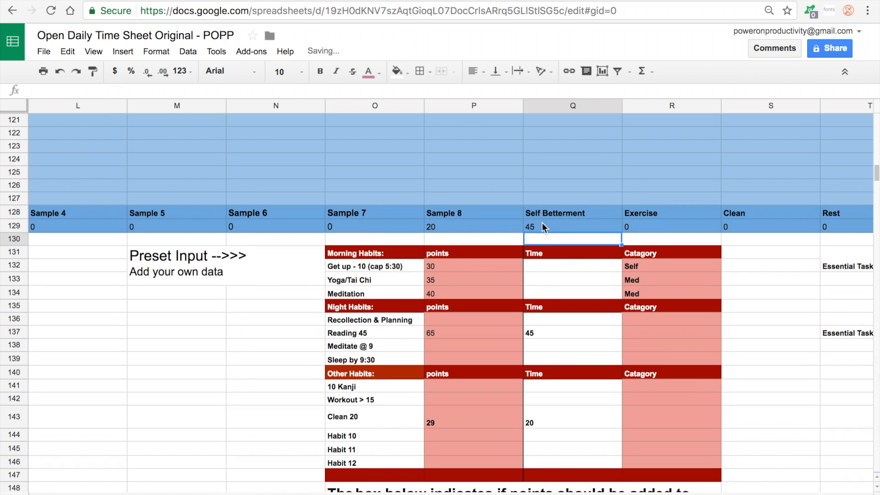
# - Remove the X from Reading 45 in the daily habit list and check the Self Betterment total
pyautogui.hscroll(-10, 552, 261)
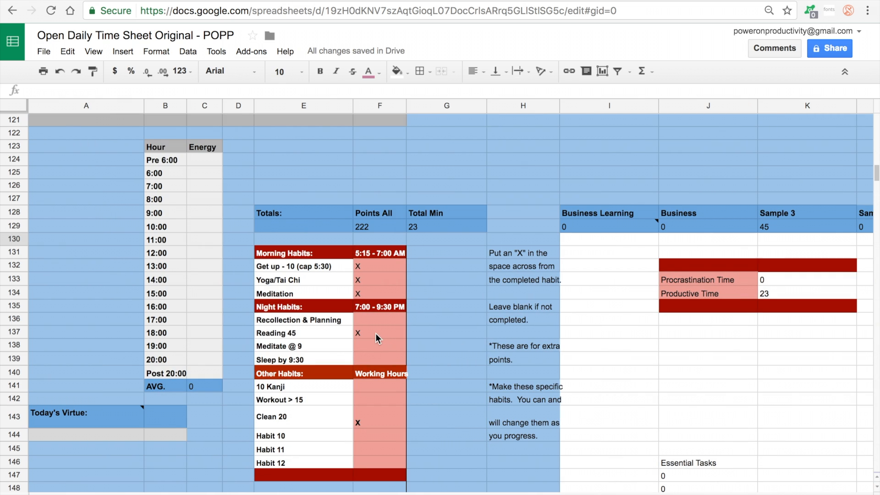
pyautogui.click(378, 335)
pyautogui.press('Delete')
pyautogui.click(453, 320)
pyautogui.hscroll(7, 452, 320)
pyautogui.hscroll(4, 452, 320)
pyautogui.hscroll(1, 523, 233)
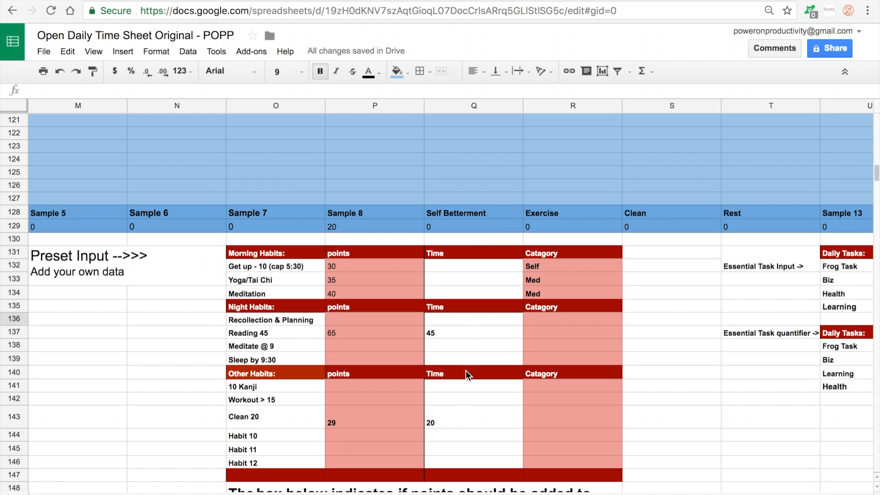
# - Extend the Clean total formula in S129 by adding the Clean 20 preset time from Q143
pyautogui.scroll(-1, 544, 354)
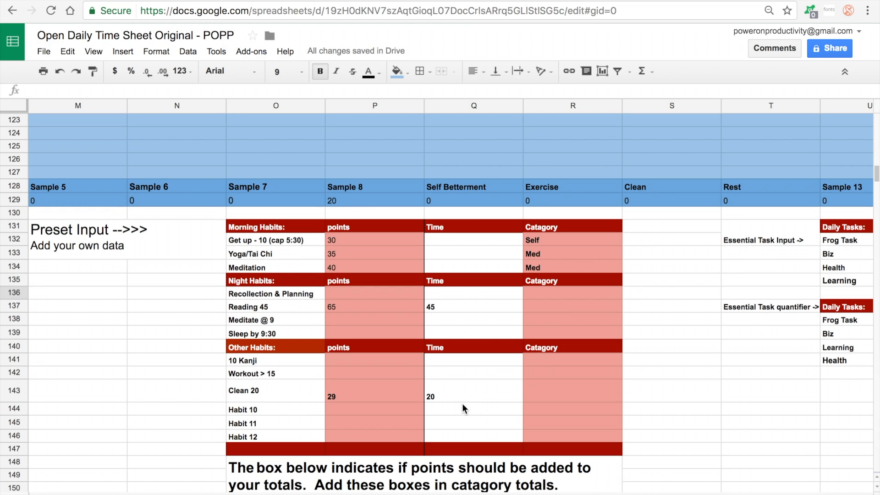
pyautogui.click(642, 199)
pyautogui.doubleClick(642, 199)
pyautogui.write('+')
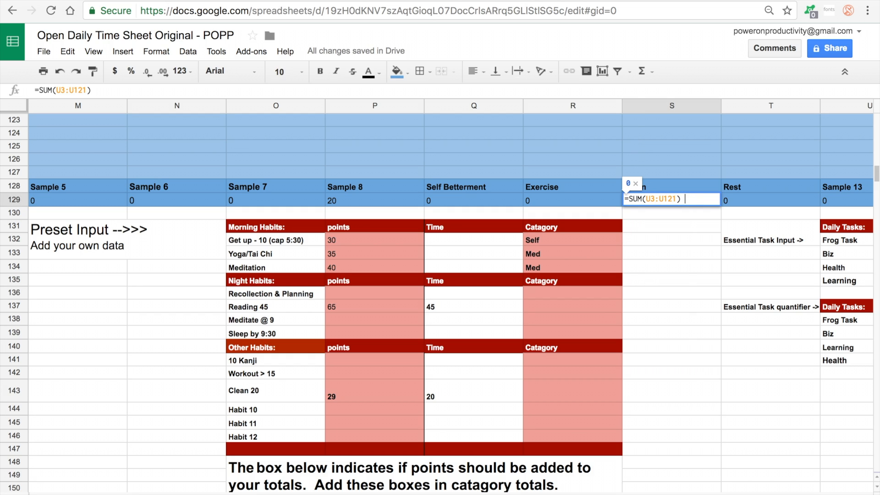
pyautogui.click(427, 394)
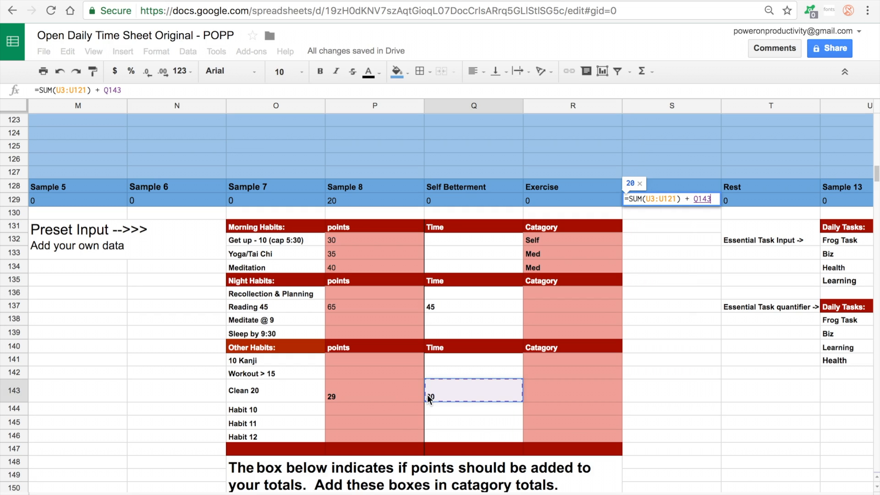
pyautogui.press('Return')
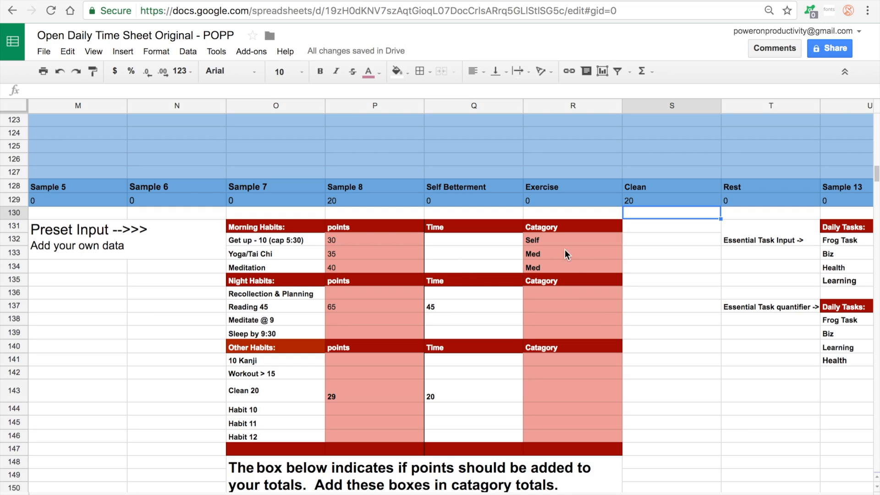
# - Set the category of the Reading 45 preset habit to Self in R137
pyautogui.moveTo(543, 240); pyautogui.dragTo(546, 257)
pyautogui.click(541, 305)
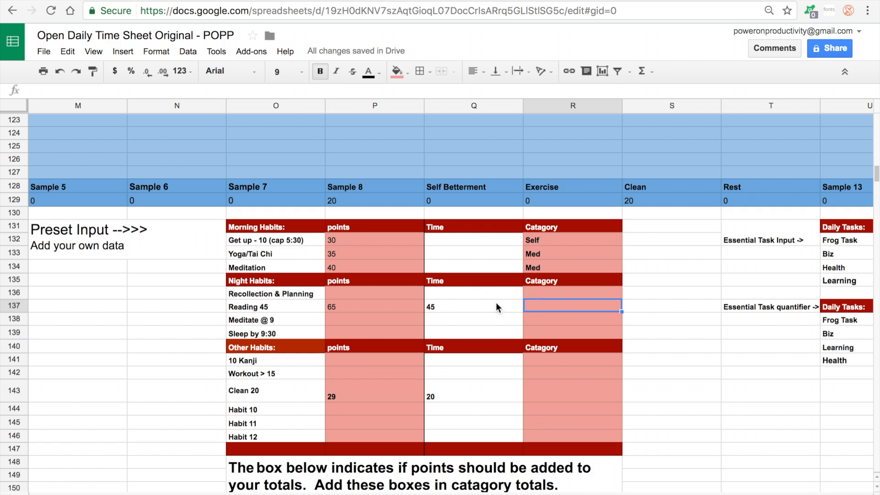
pyautogui.click(533, 312)
pyautogui.write('Self')
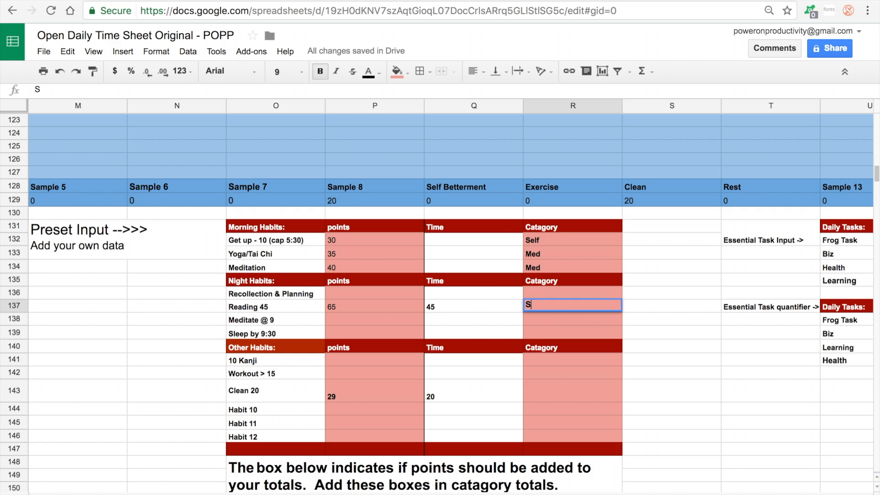
pyautogui.press('Return')
pyautogui.click(453, 307)
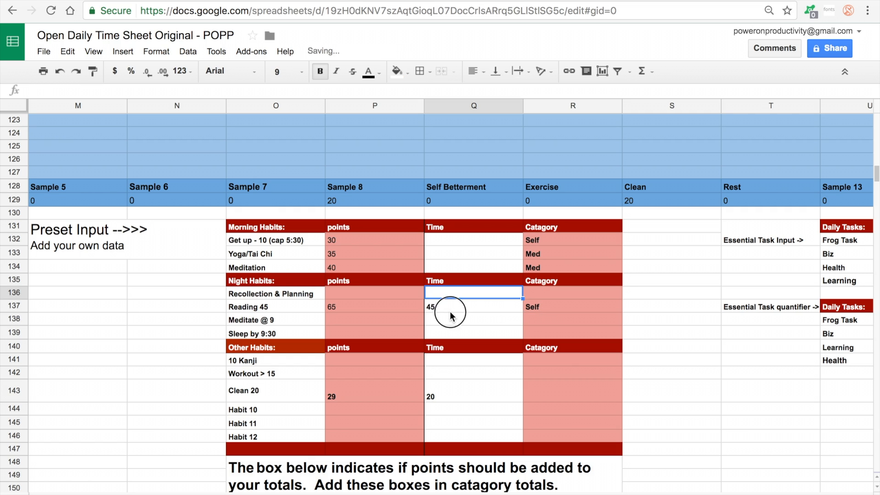
# - Review the Catagory column of the calculation box and compare the preset habits with the daily habit list
pyautogui.scroll(-5, 490, 282)
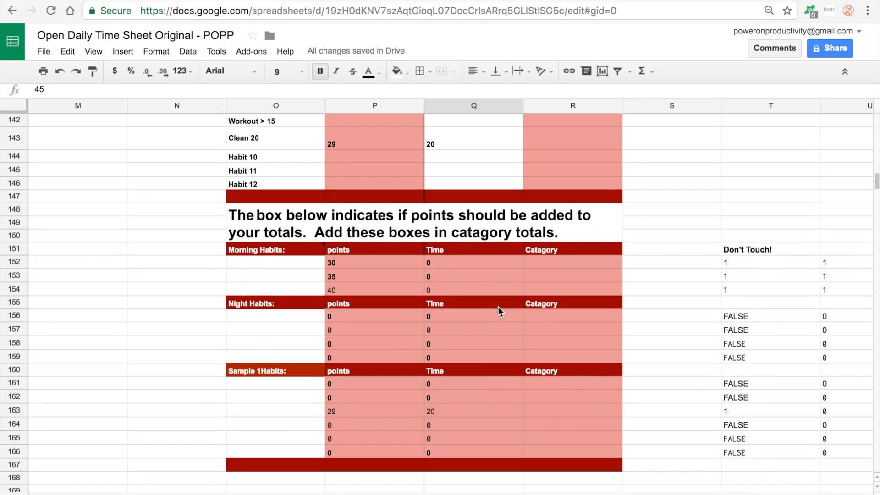
pyautogui.moveTo(573, 263); pyautogui.dragTo(564, 444)
pyautogui.click(560, 447)
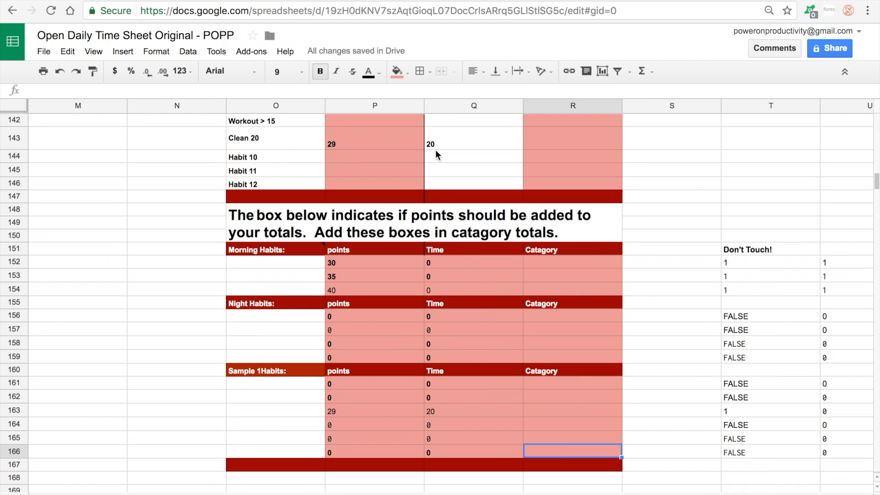
pyautogui.hscroll(5, 570, 295)
pyautogui.hscroll(-15, 365, 260)
pyautogui.scroll(-3, 350, 315)
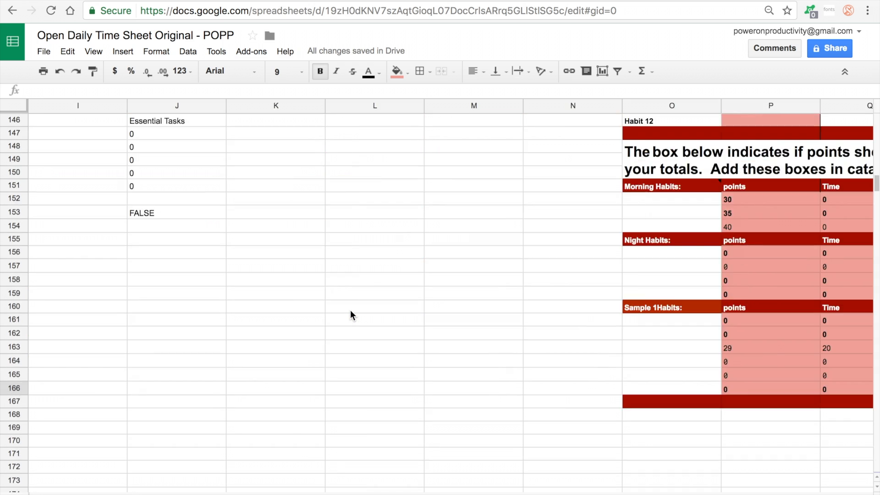
pyautogui.scroll(-1, 351, 311)
pyautogui.hscroll(10, 350, 311)
pyautogui.scroll(4, 350, 311)
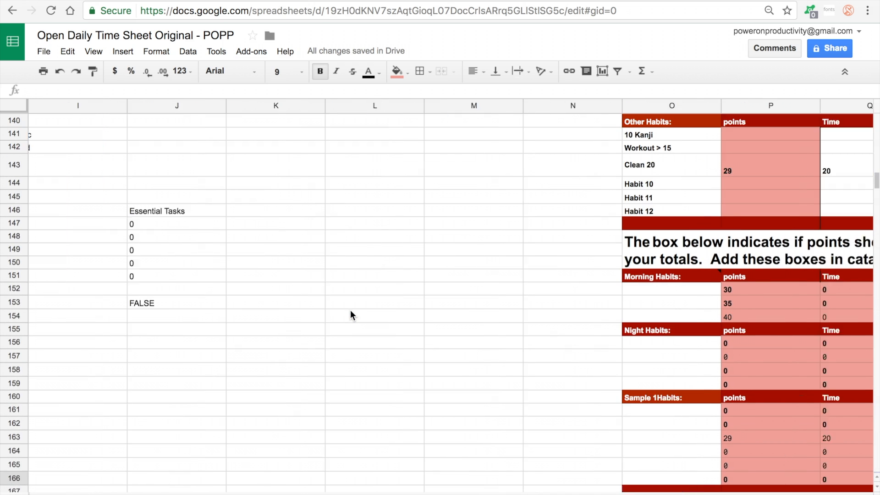
pyautogui.scroll(4, 350, 313)
pyautogui.hscroll(4, 350, 314)
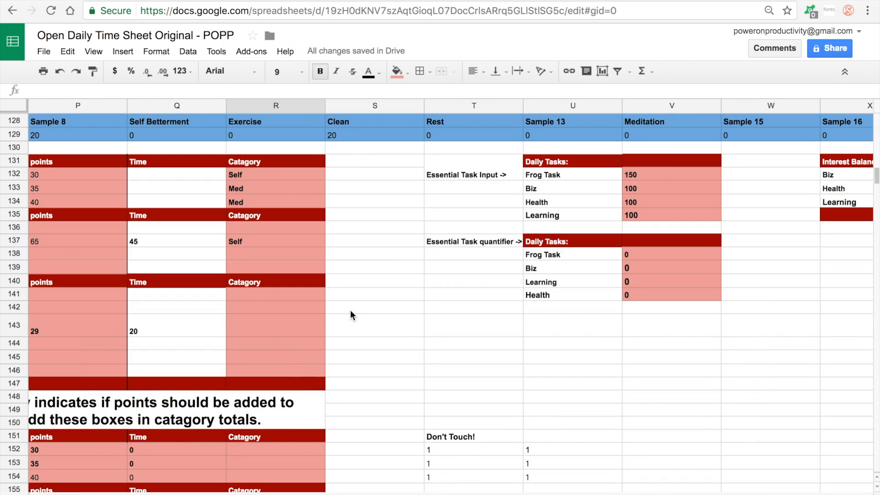
pyautogui.hscroll(-10, 350, 310)
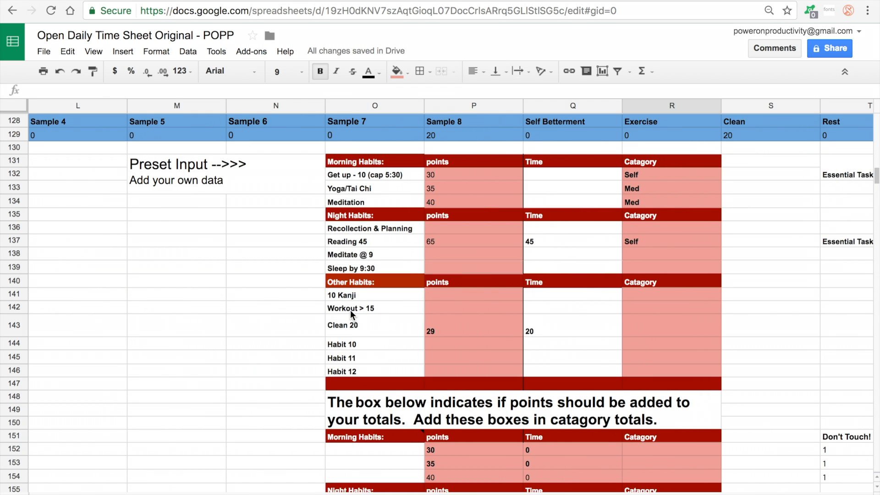
pyautogui.hscroll(-3, 350, 310)
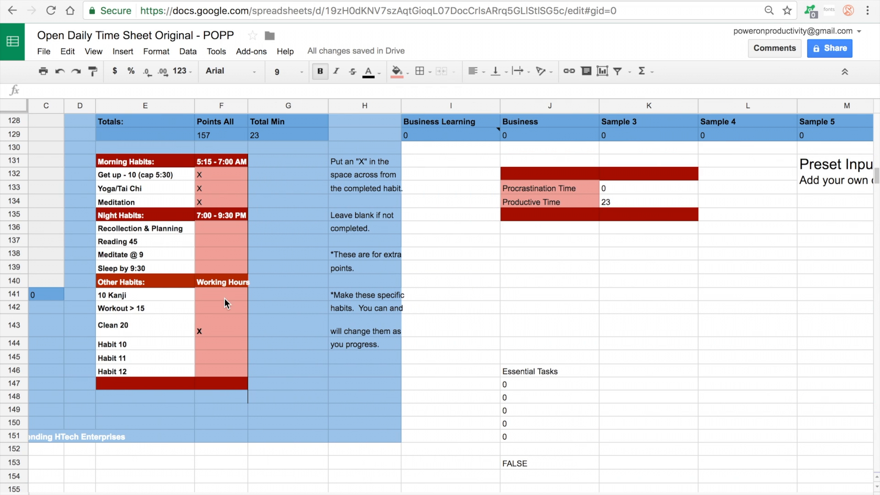
# - Open the summary sheet and inspect the references behind the Get up, Yoga/Tai Chi and Meditation habit values
pyautogui.click(188, 494)
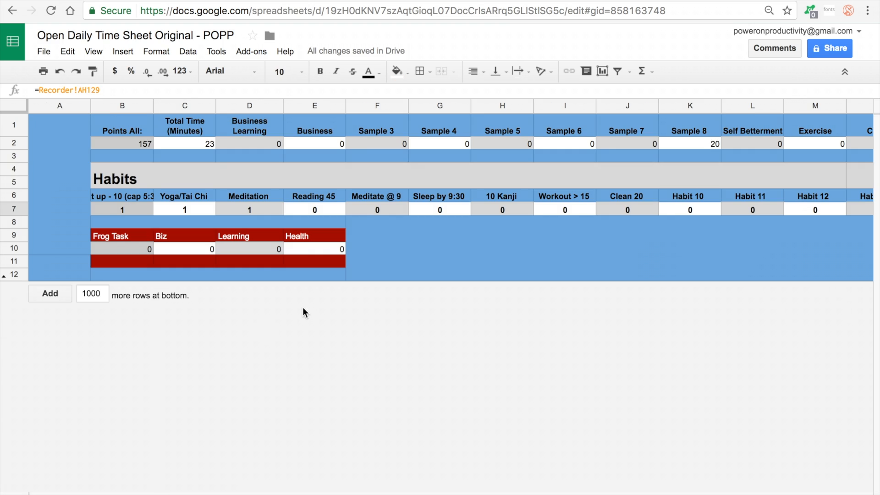
pyautogui.click(131, 212)
pyautogui.click(177, 206)
pyautogui.click(235, 200)
pyautogui.click(234, 209)
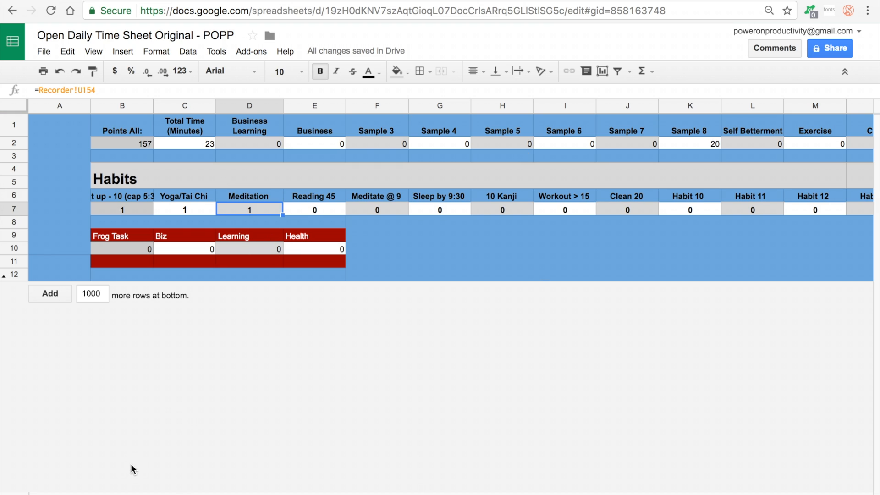
# - Return to the daily time sheet and mark all four daily tasks with an X in BN10 to BN13 under Working Hours
pyautogui.click(106, 494)
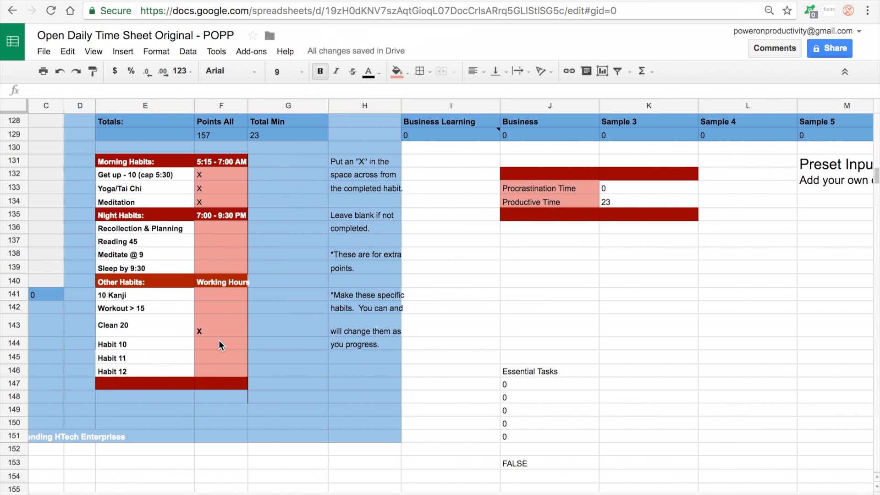
pyautogui.scroll(20, 218, 340)
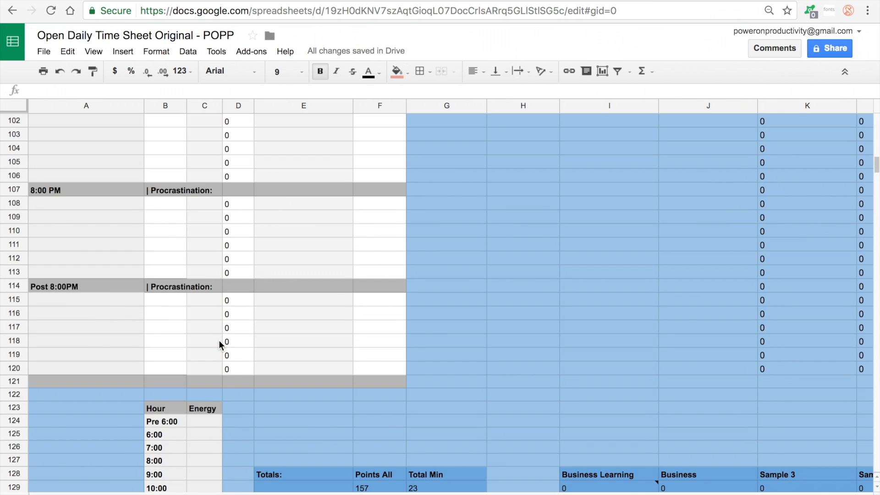
pyautogui.scroll(15, 220, 344)
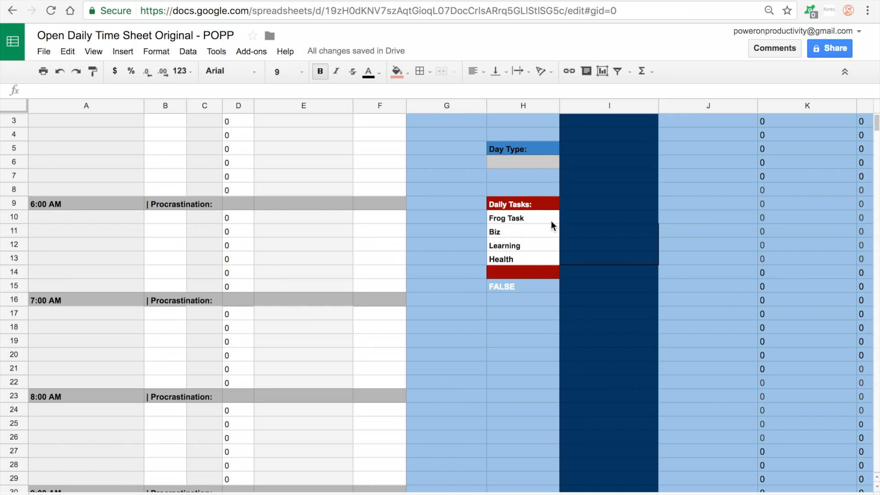
pyautogui.click(598, 106)
pyautogui.hscroll(20, 598, 107)
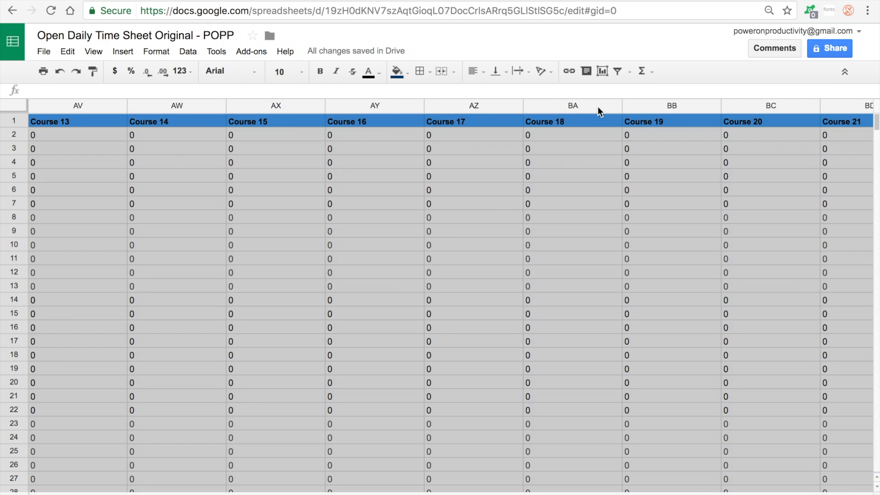
pyautogui.hscroll(10, 598, 106)
pyautogui.click(663, 248)
pyautogui.write('X')
pyautogui.click(666, 260)
pyautogui.write('X')
pyautogui.click(668, 272)
pyautogui.write('X')
pyautogui.click(670, 285)
pyautogui.write('X')
pyautogui.click(650, 326)
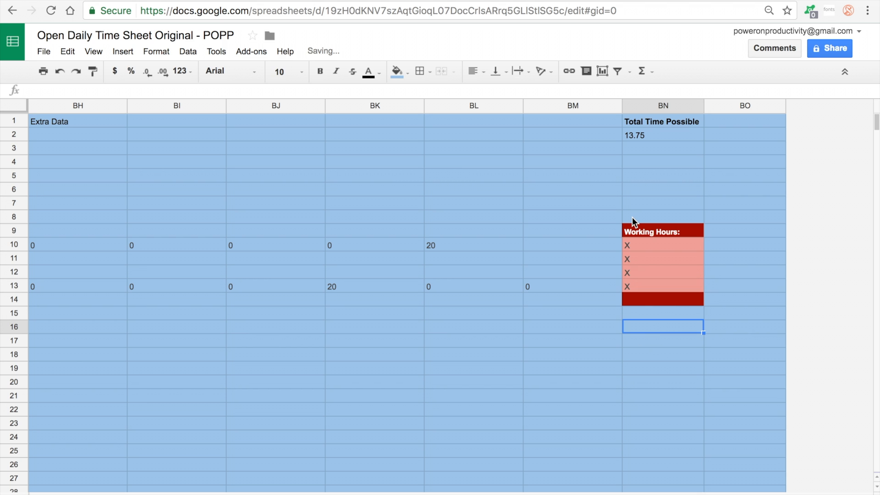
# - Compare the points in the Essential Task Input table with those in the Essential Task quantifier table
pyautogui.scroll(-20, 632, 218)
pyautogui.hscroll(-15, 632, 217)
pyautogui.scroll(-15, 632, 218)
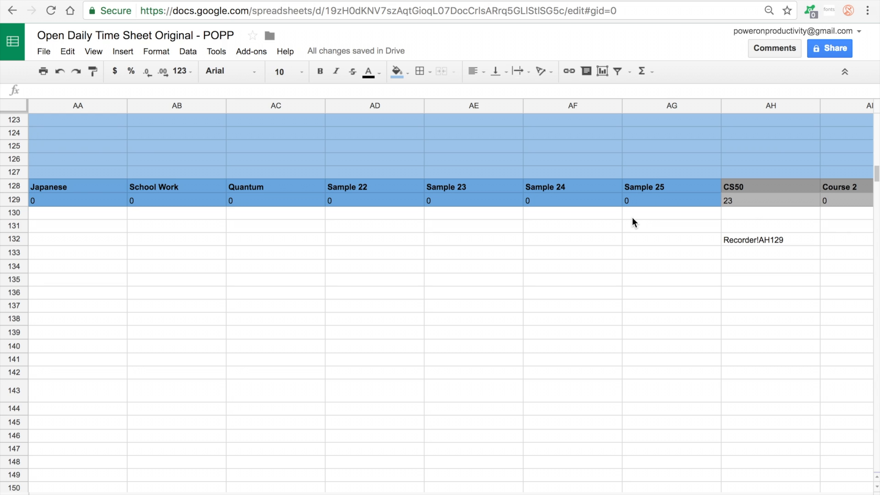
pyautogui.hscroll(-5, 633, 219)
pyautogui.scroll(-2, 633, 219)
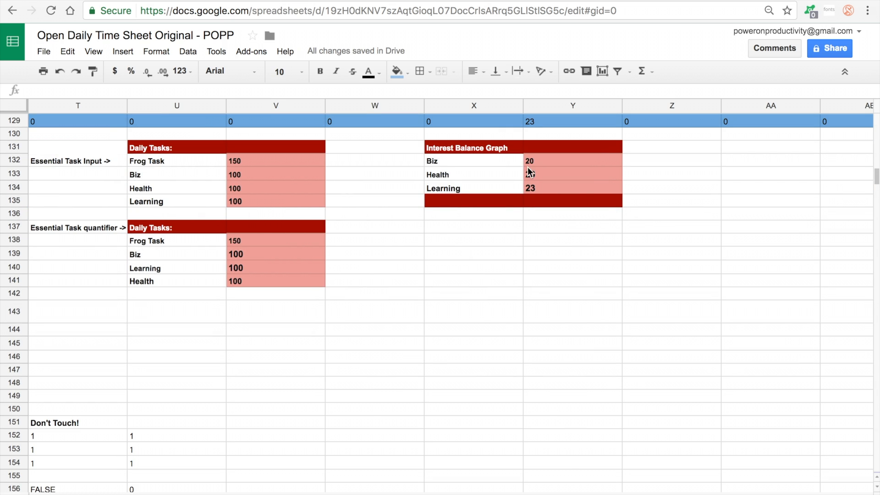
pyautogui.hscroll(-3, 453, 237)
pyautogui.scroll(1, 453, 237)
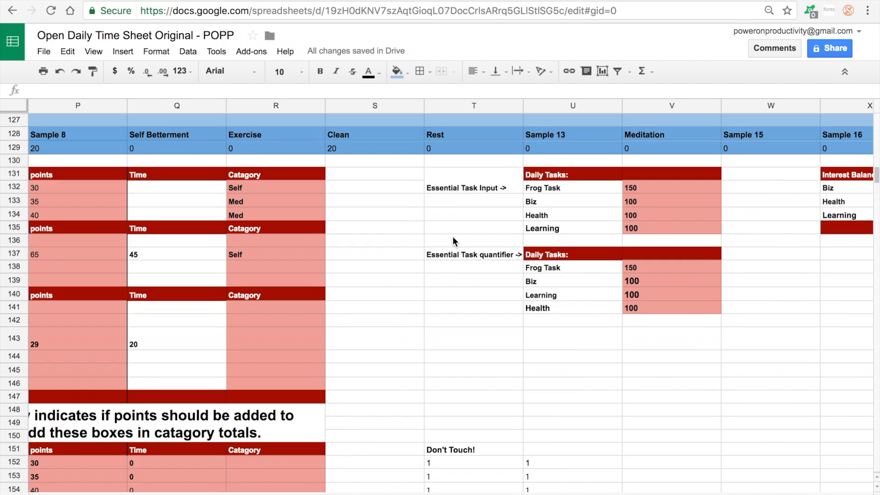
pyautogui.hscroll(2, 510, 243)
pyautogui.scroll(1, 511, 243)
pyautogui.moveTo(458, 204)
pyautogui.mouseDown()
pyautogui.moveTo(457, 224)
pyautogui.moveTo(449, 202)
pyautogui.mouseUp()
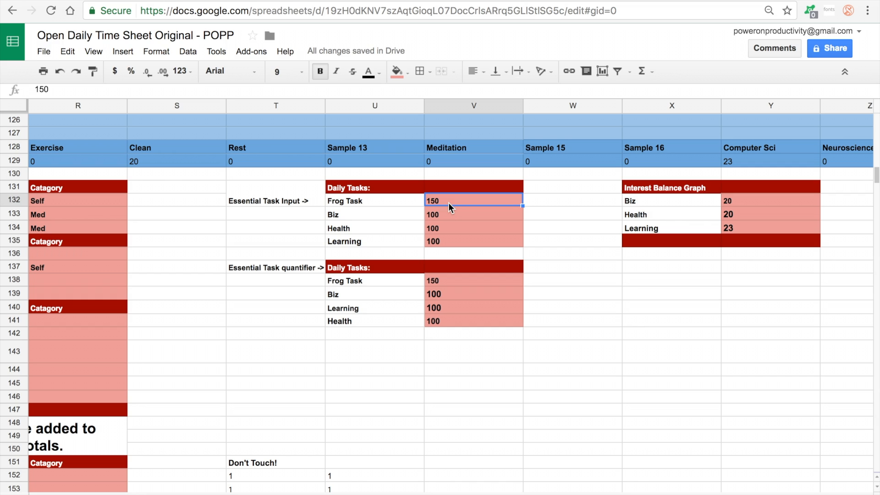
pyautogui.moveTo(448, 214); pyautogui.dragTo(451, 235)
pyautogui.click(456, 267)
pyautogui.moveTo(455, 280); pyautogui.dragTo(458, 309)
pyautogui.click(408, 321)
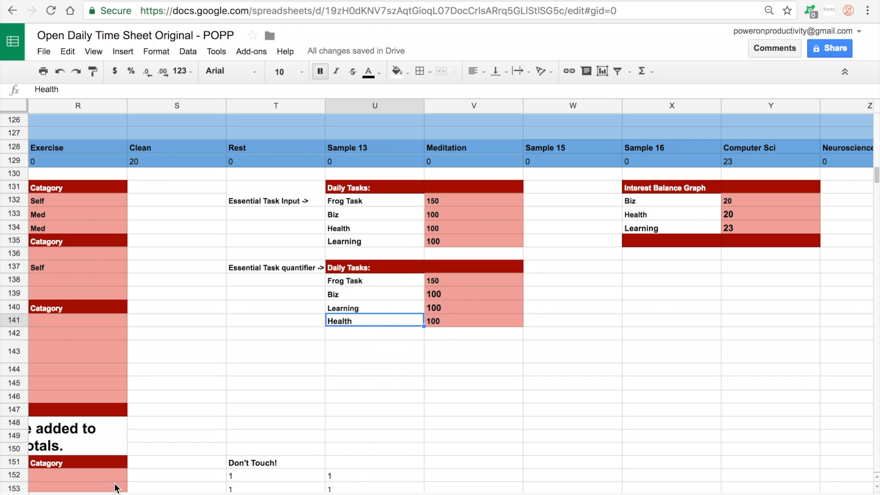
# - Inspect the formula behind the Biz points in the Essential Task quantifier table
pyautogui.click(454, 291)
pyautogui.click(452, 286)
pyautogui.hotkey('ctrl', 'c')
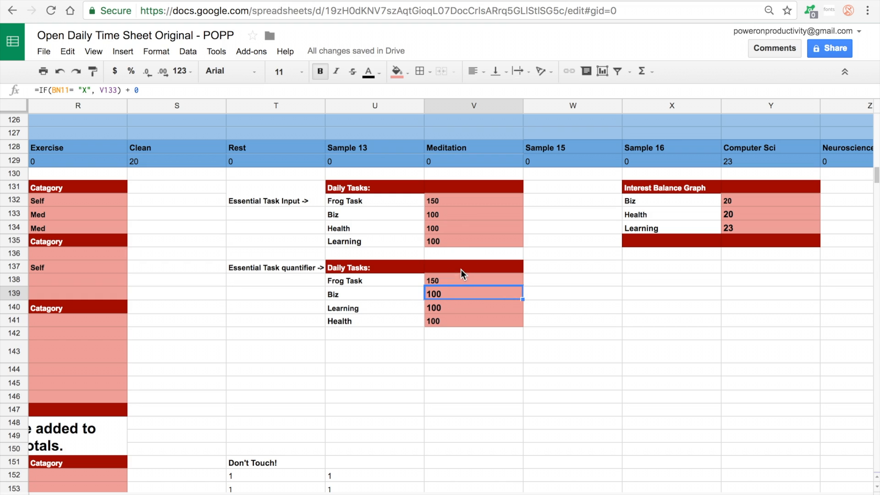
pyautogui.click(459, 269)
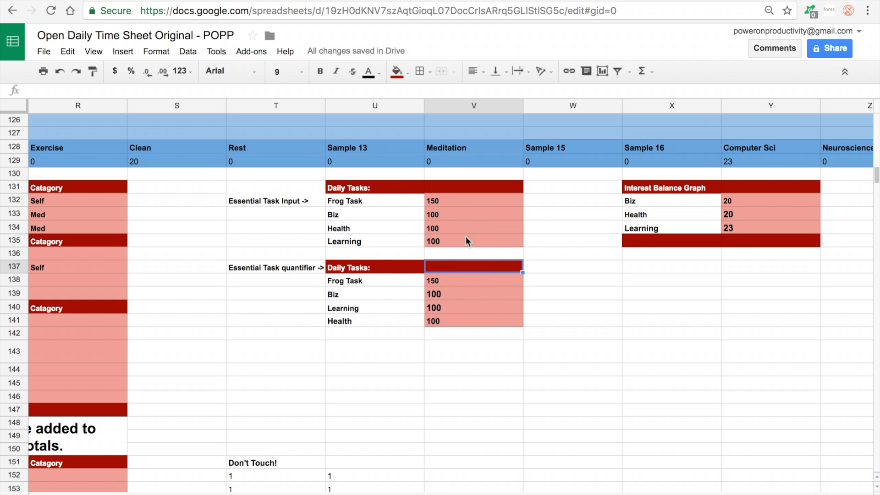
# - Examine the Triangle of Interest pie chart and the Procrastination V. Productivity chart beside the time log
pyautogui.hscroll(-10, 466, 236)
pyautogui.hscroll(-5, 466, 237)
pyautogui.scroll(20, 465, 236)
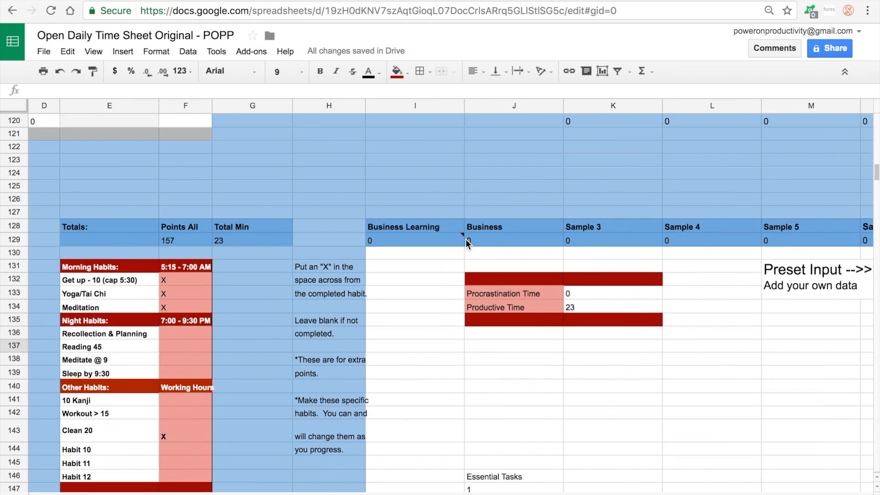
pyautogui.scroll(10, 465, 236)
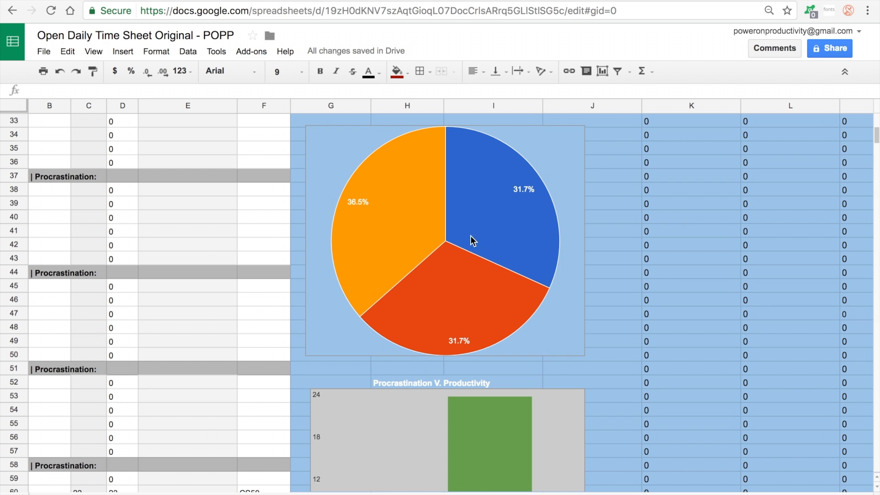
pyautogui.scroll(2, 405, 278)
pyautogui.scroll(-2, 372, 230)
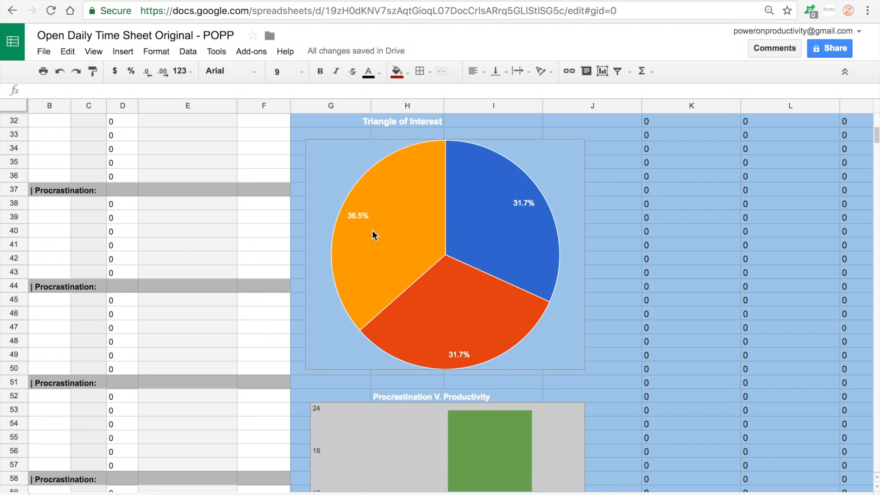
pyautogui.scroll(1, 381, 190)
pyautogui.hscroll(5, 381, 190)
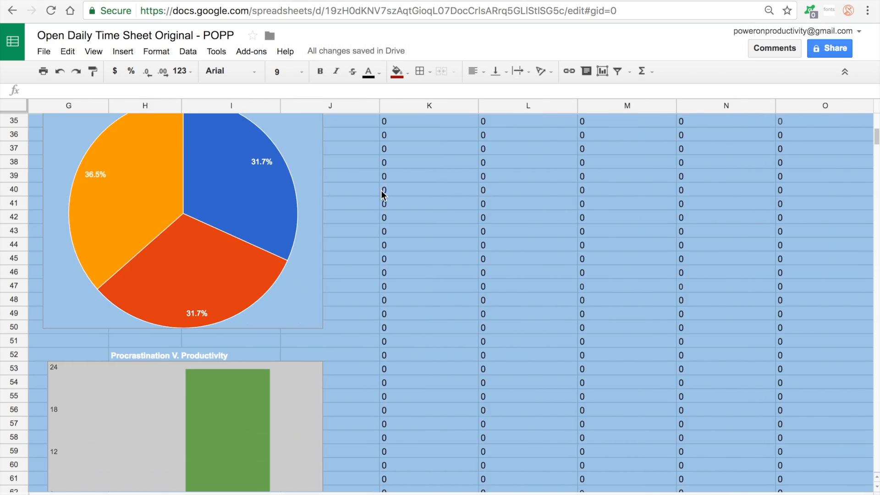
pyautogui.scroll(1, 211, 163)
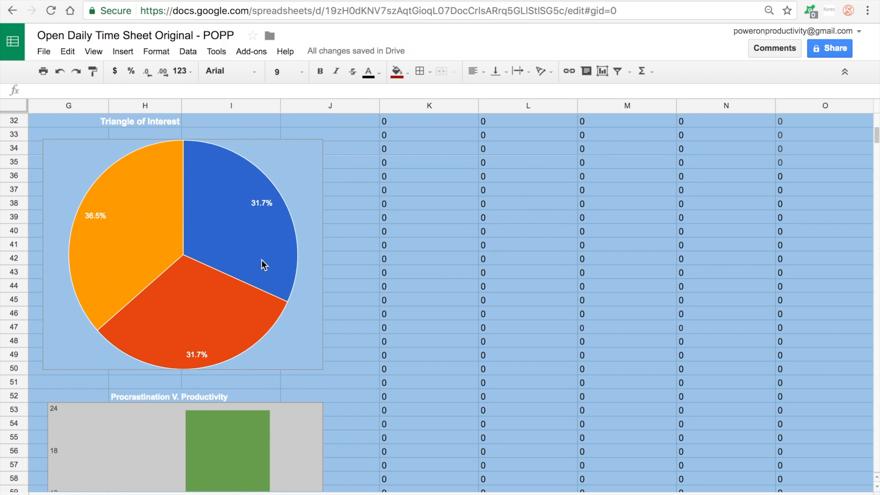
pyautogui.scroll(5, 409, 289)
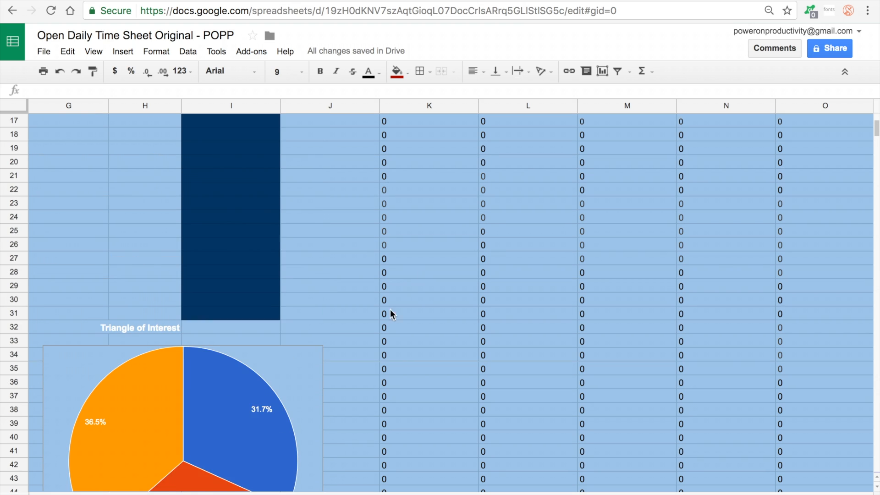
pyautogui.scroll(-3, 391, 312)
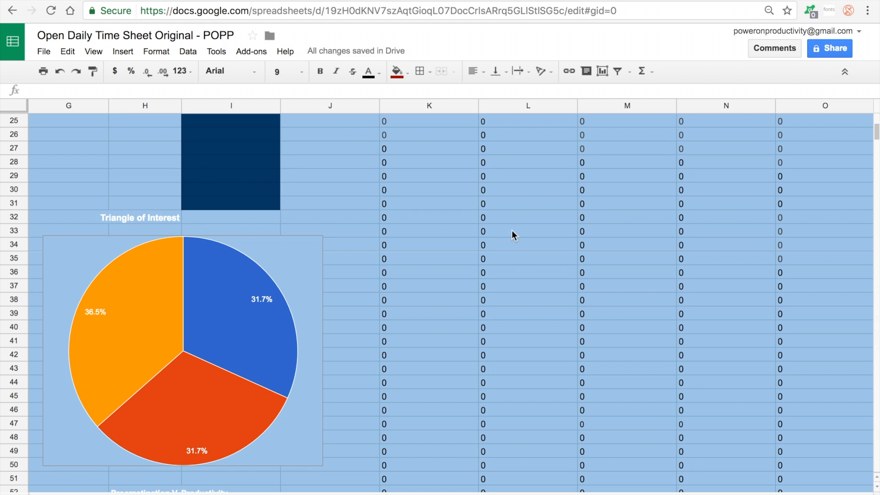
# - Review the Procrastination V. Productivity chart, the totals row, the preset habit tables and the completed-habit marks on the daily sheet
pyautogui.scroll(-12, 549, 342)
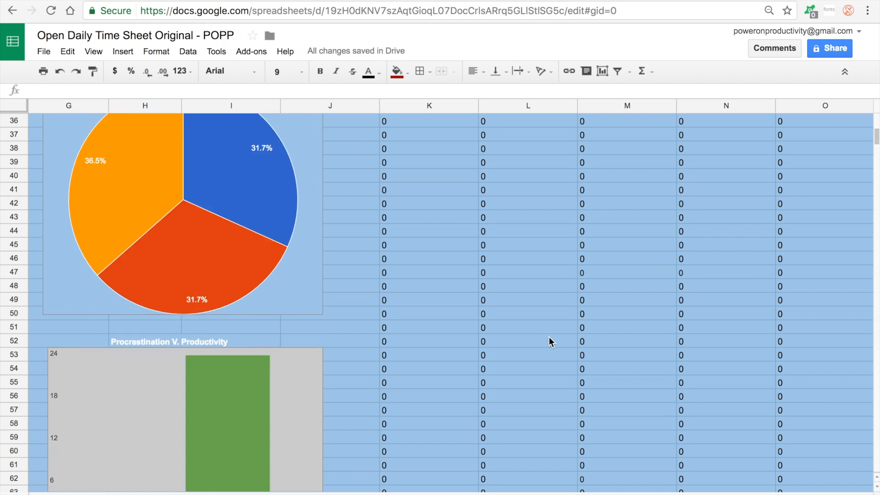
pyautogui.scroll(-18, 550, 342)
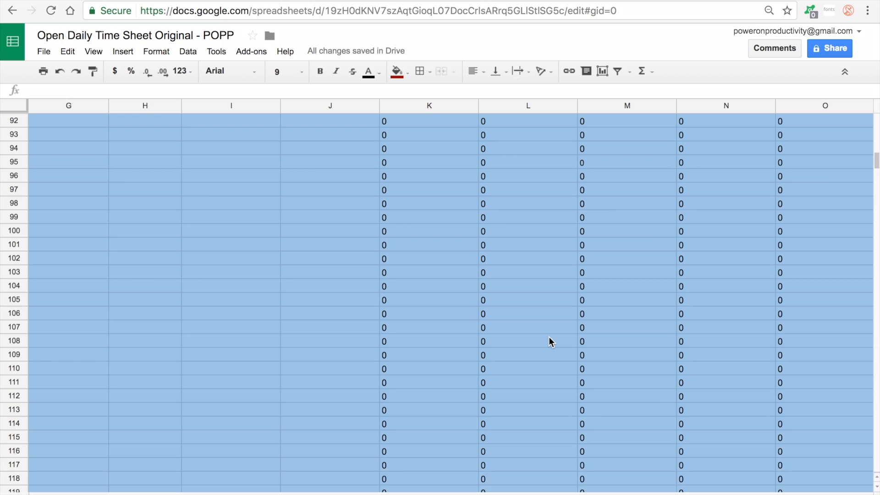
pyautogui.scroll(-2, 549, 337)
pyautogui.hscroll(6, 549, 336)
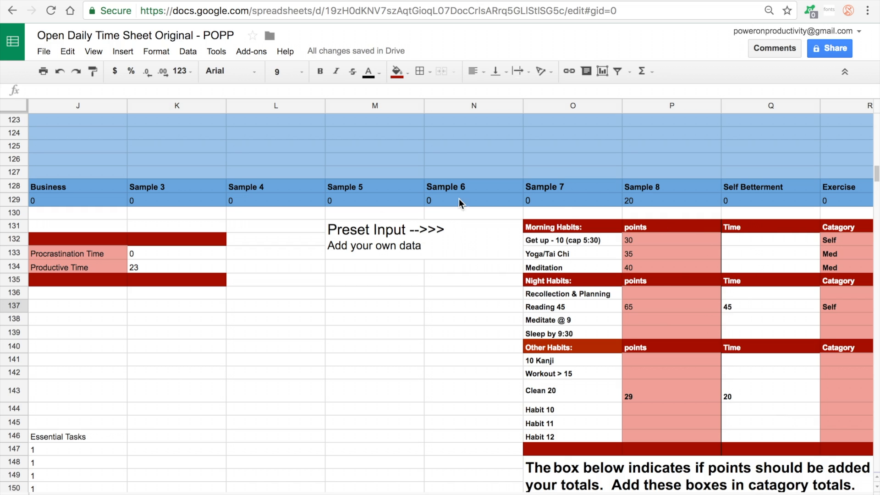
pyautogui.click(644, 211)
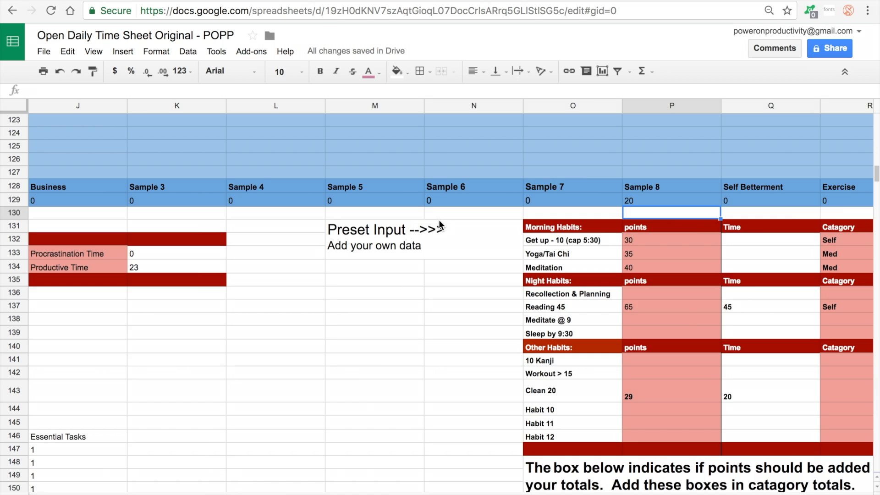
pyautogui.hscroll(-10, 440, 222)
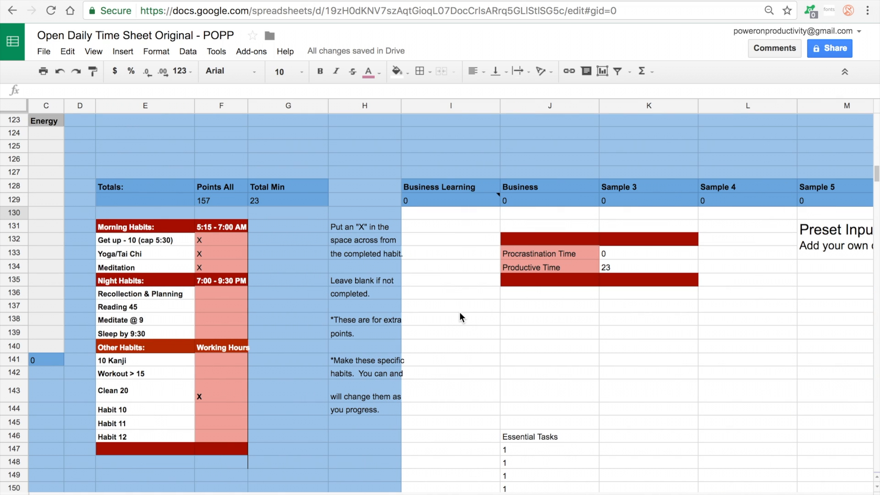
pyautogui.hscroll(-4, 408, 353)
pyautogui.scroll(-2, 408, 353)
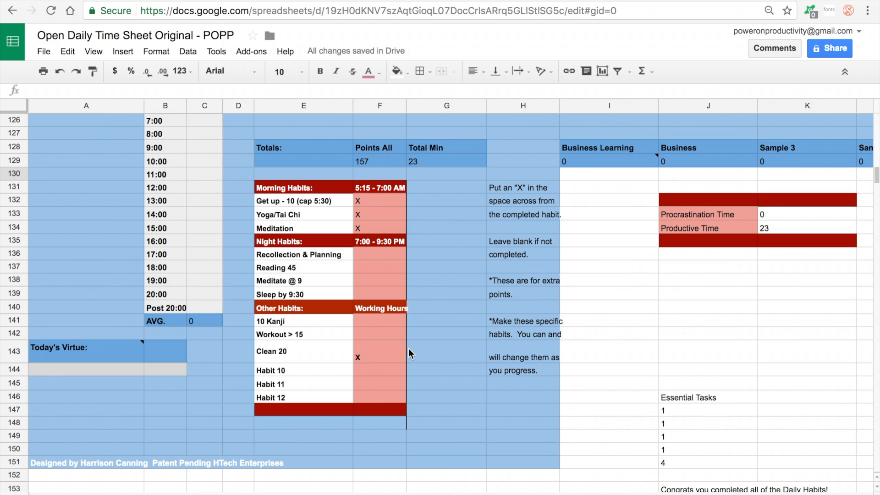
# - Hide columns I through BM of the daily time sheet so Working Hours sits beside Daily Tasks
pyautogui.scroll(20, 409, 351)
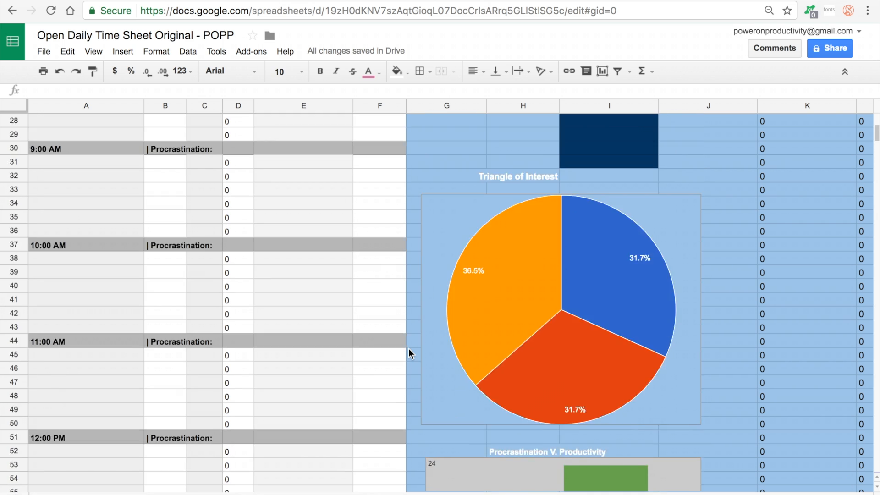
pyautogui.scroll(9, 409, 354)
pyautogui.hscroll(3, 408, 348)
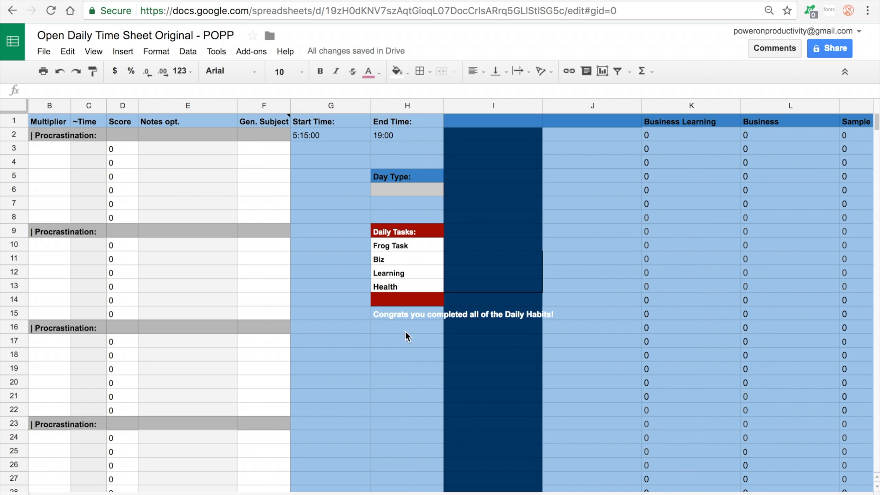
pyautogui.click(487, 106)
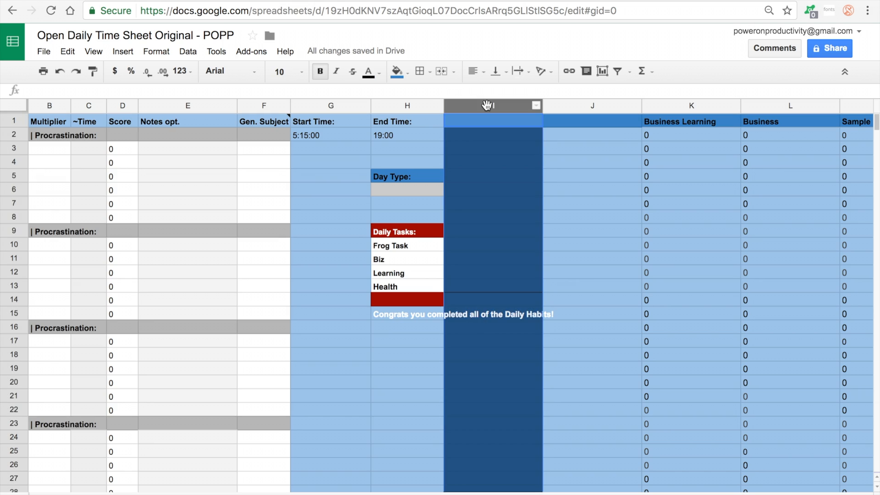
pyautogui.hscroll(20, 486, 105)
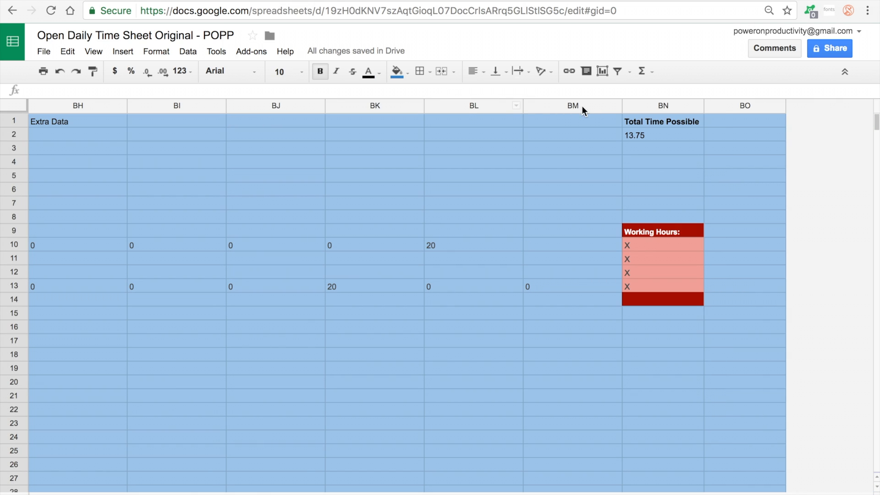
pyautogui.keyDown('shift'); pyautogui.click(582, 105); pyautogui.keyUp('shift')
pyautogui.rightClick(574, 106)
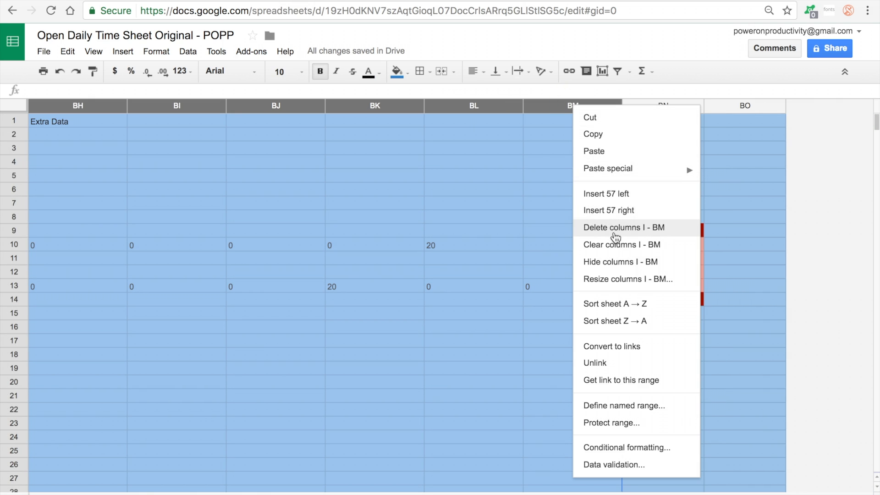
pyautogui.click(621, 262)
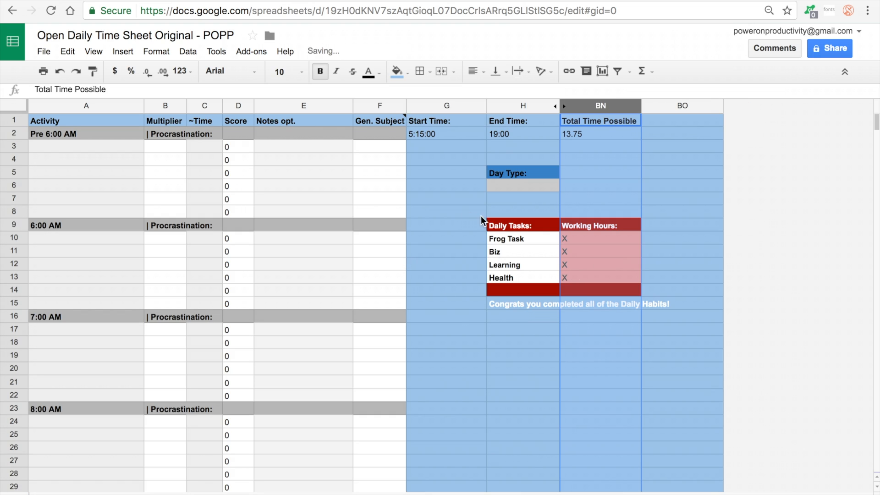
pyautogui.click(445, 374)
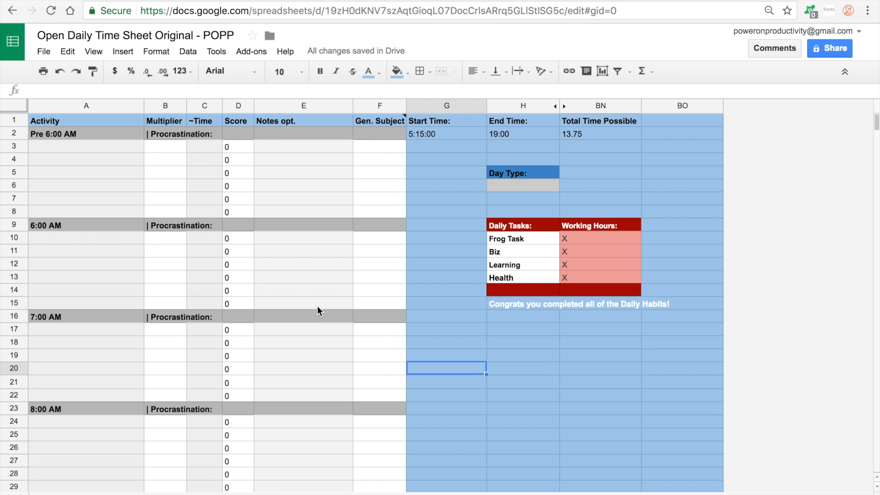
# - Enter 232 as the procrastination time in the 2:00 PM row, cell D65
pyautogui.scroll(-4, 567, 409)
pyautogui.scroll(-11, 620, 169)
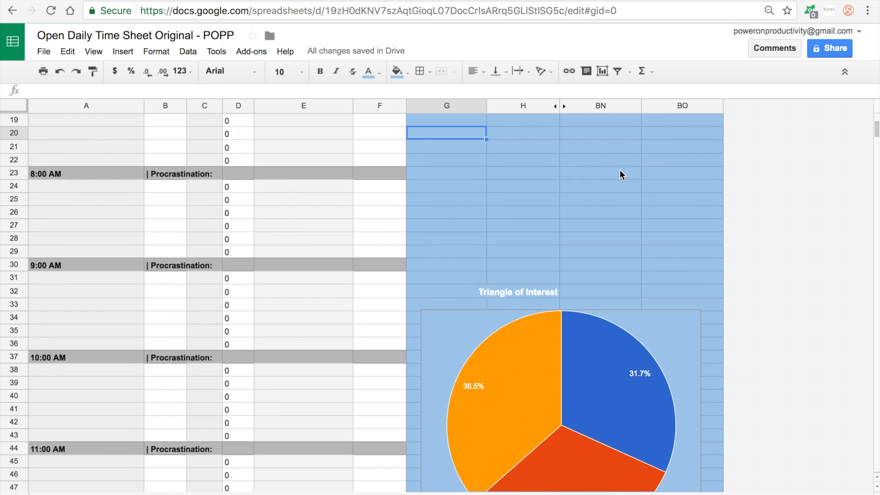
pyautogui.scroll(-4, 445, 405)
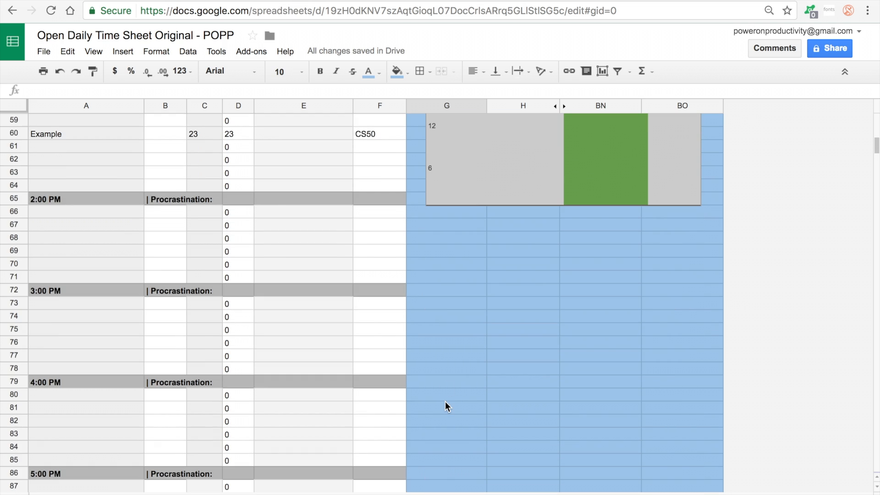
pyautogui.click(232, 198)
pyautogui.write('232')
pyautogui.click(293, 225)
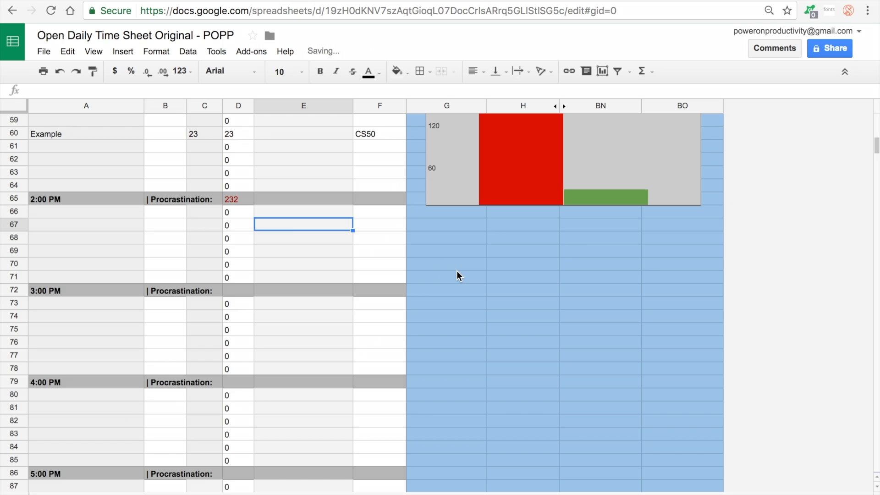
# - Clear the procrastination time from the 2:00 PM row and check the charts
pyautogui.scroll(3, 457, 271)
pyautogui.scroll(1, 435, 298)
pyautogui.click(230, 357)
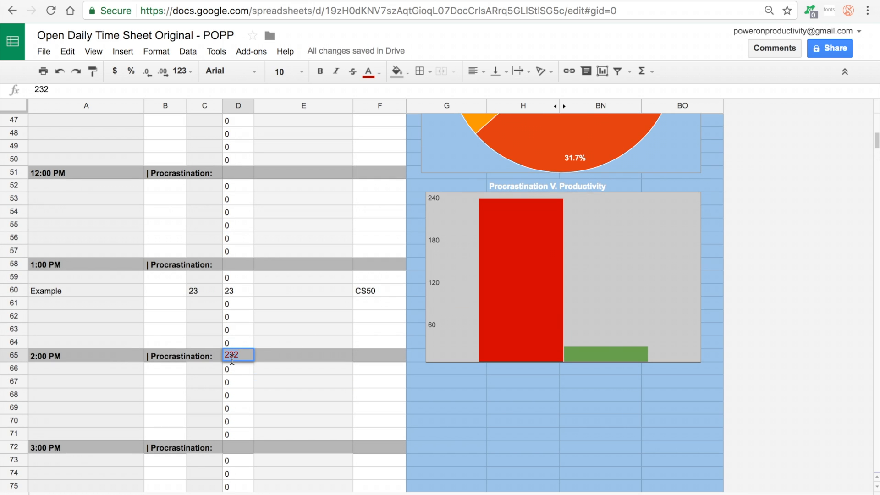
pyautogui.press('BackSpace')
pyautogui.click(303, 356)
pyautogui.scroll(15, 305, 357)
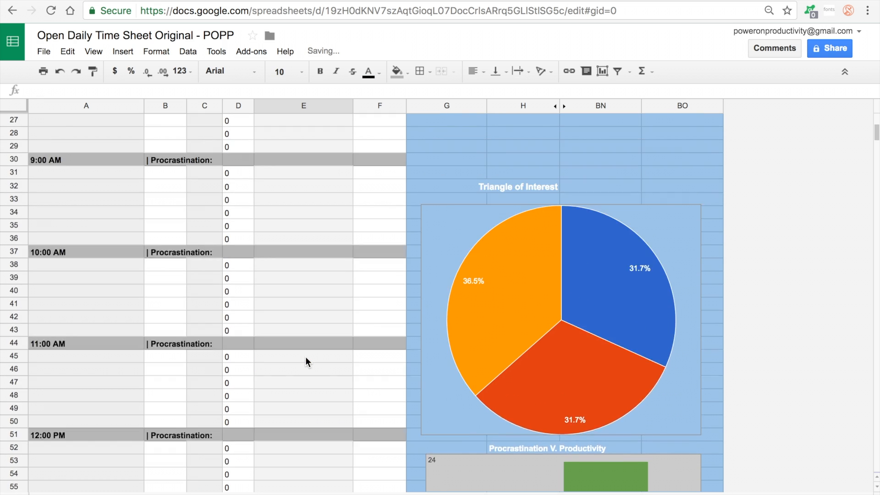
# - Hide all the empty rows below the designer credit line, from row 152 through row 849
pyautogui.scroll(-20, 305, 357)
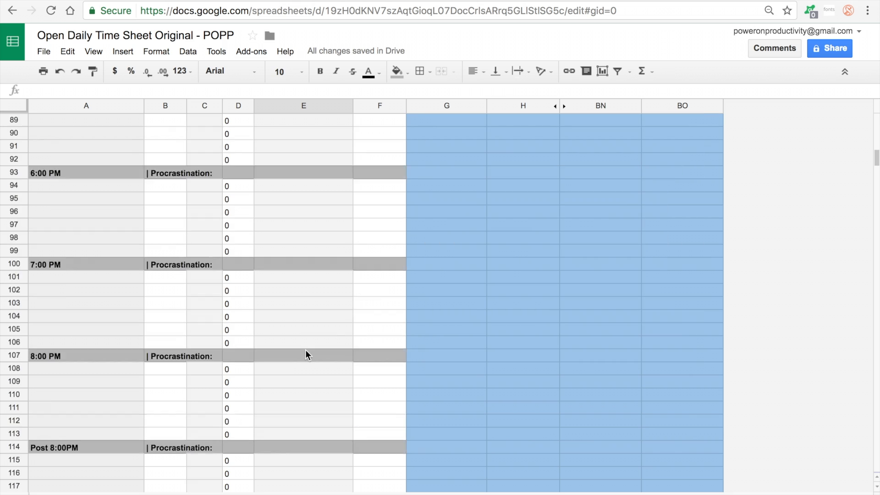
pyautogui.scroll(8, 306, 355)
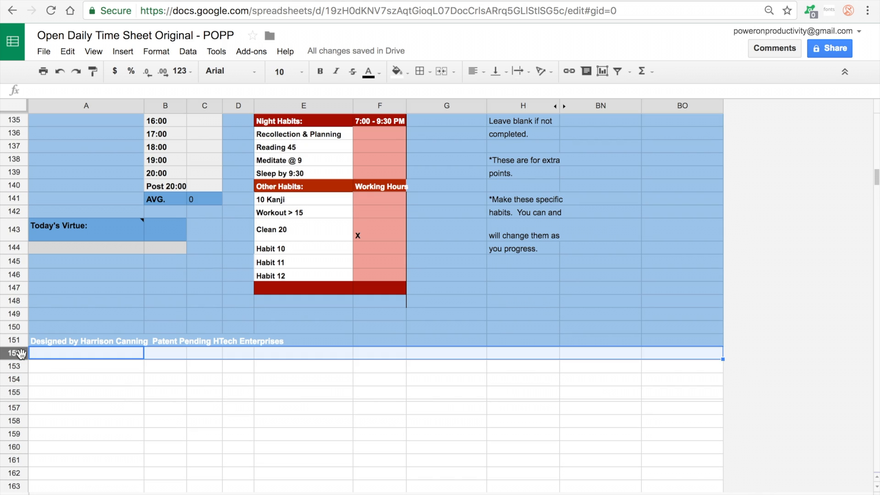
pyautogui.scroll(-20, 24, 356)
pyautogui.scroll(-20, 22, 355)
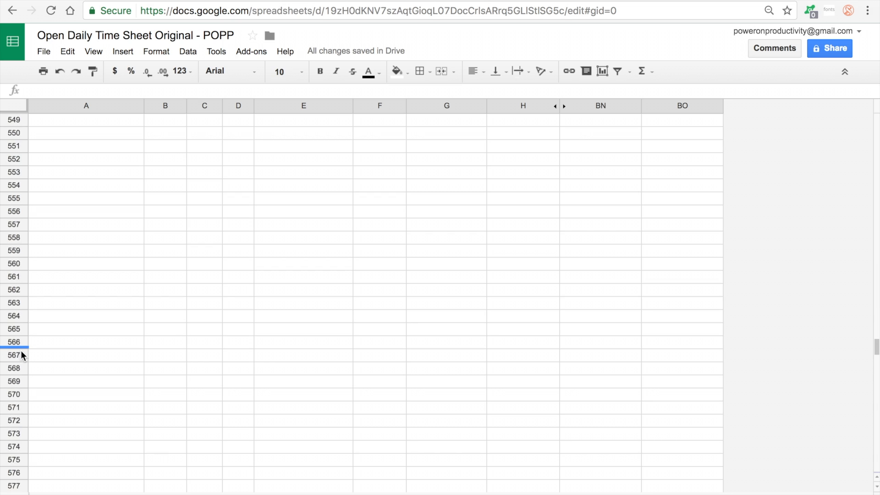
pyautogui.scroll(-10, 21, 356)
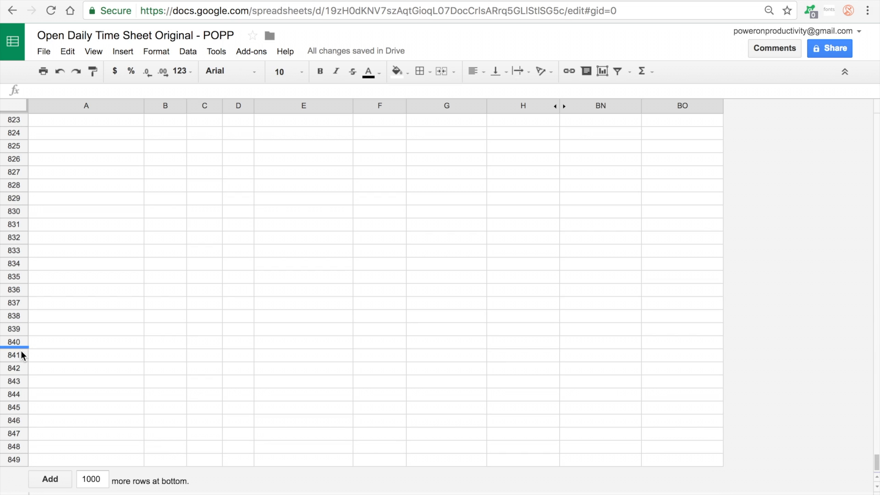
pyautogui.keyDown('shift'); pyautogui.click(13, 461); pyautogui.keyUp('shift')
pyautogui.rightClick(13, 460)
pyautogui.click(87, 293)
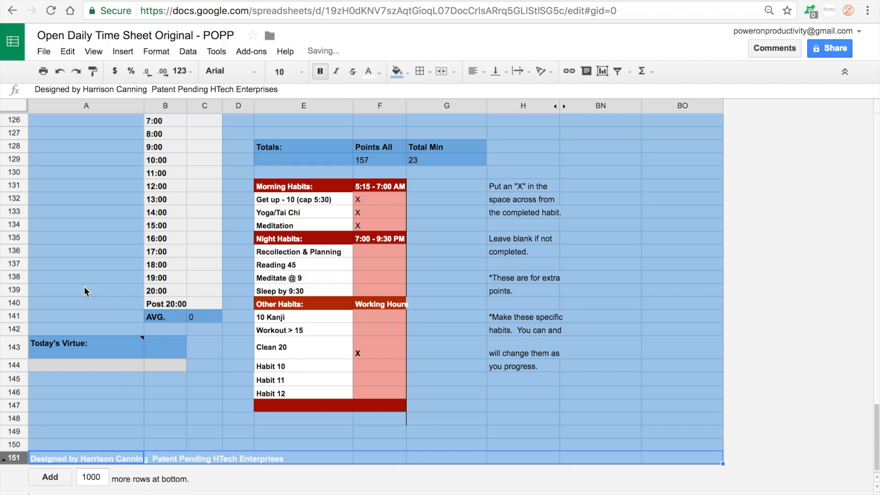
pyautogui.click(577, 333)
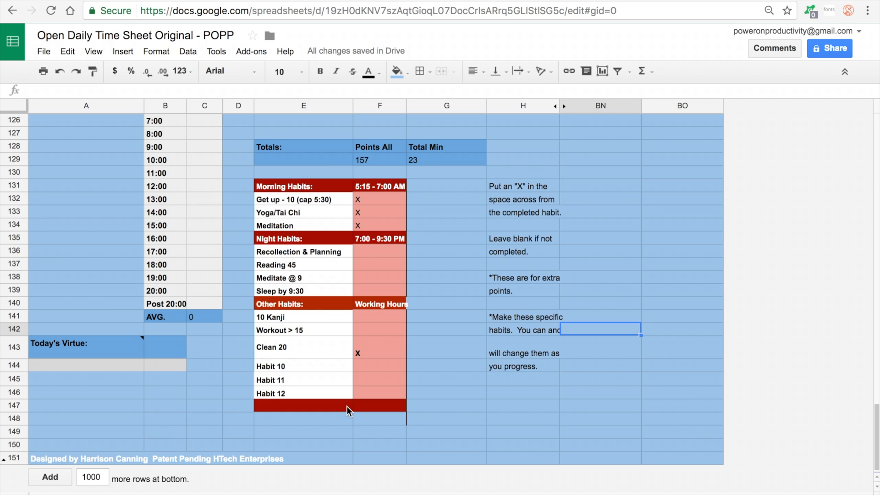
pyautogui.scroll(20, 466, 381)
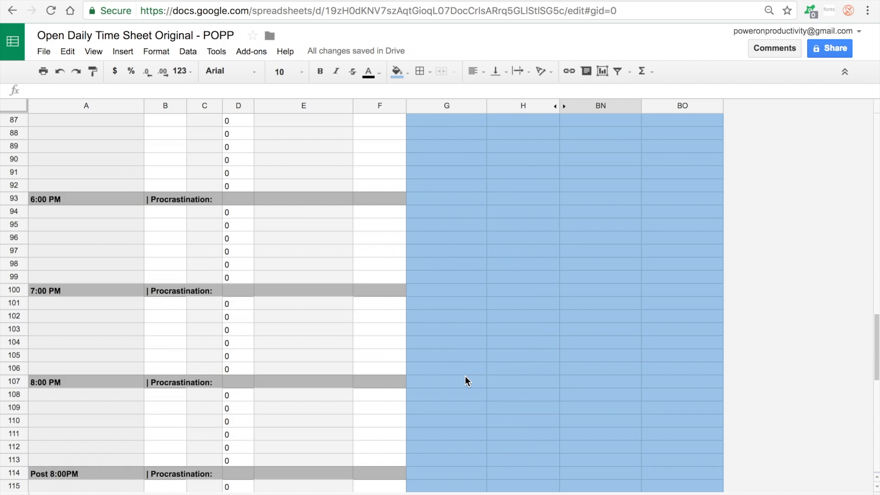
pyautogui.press('super+shift+h')
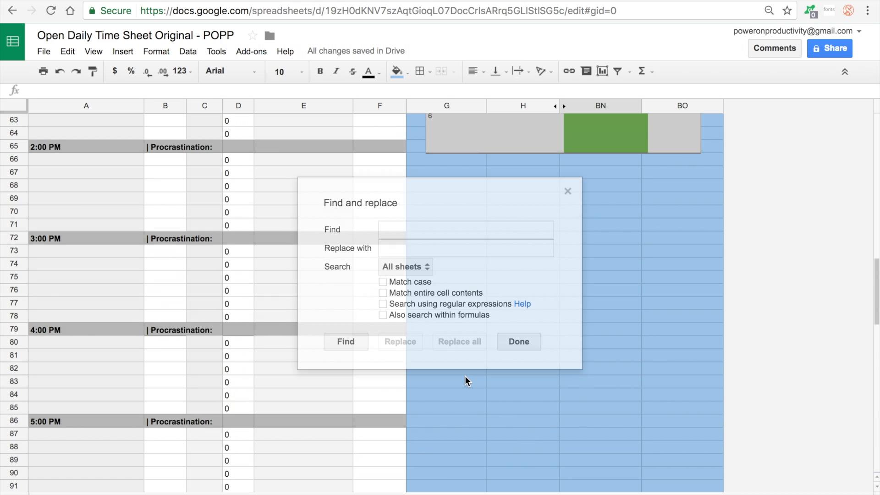
pyautogui.click(567, 191)
pyautogui.scroll(1, 515, 191)
pyautogui.scroll(19, 476, 201)
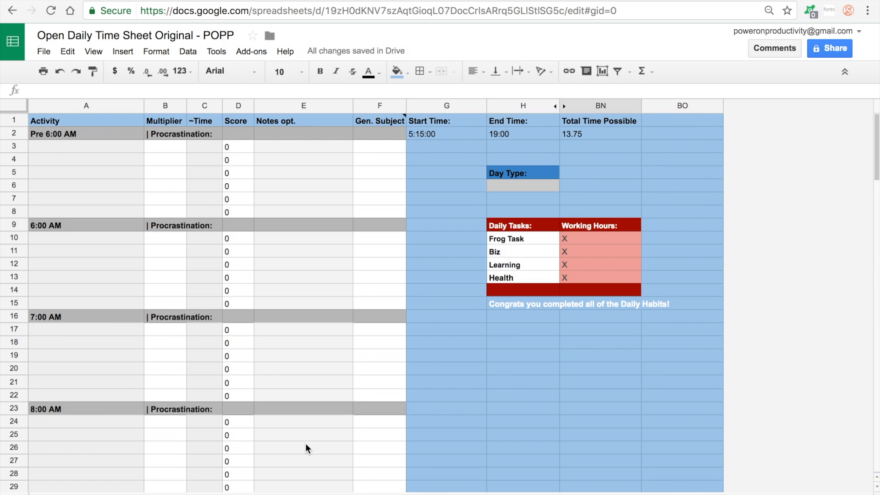
# - Copy the range B1:AB12 from the sheet that summarizes the point totals, habits and courses
pyautogui.click(146, 493)
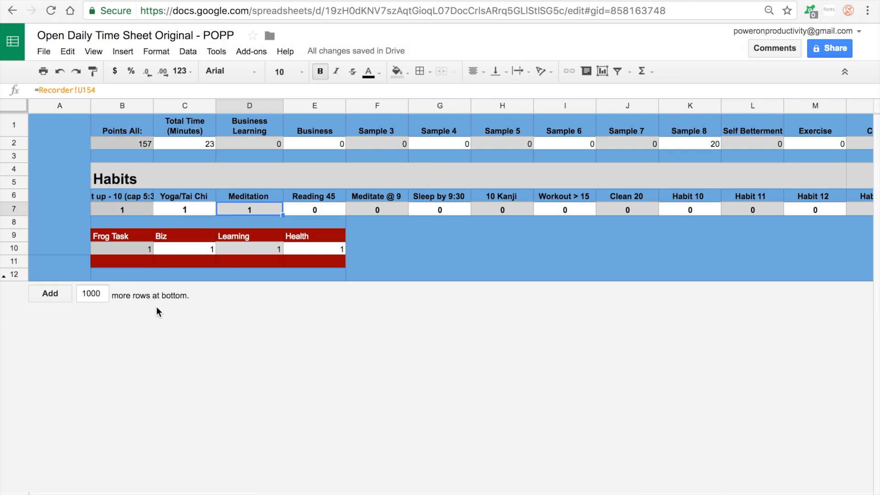
pyautogui.click(123, 127)
pyautogui.hscroll(10, 382, 200)
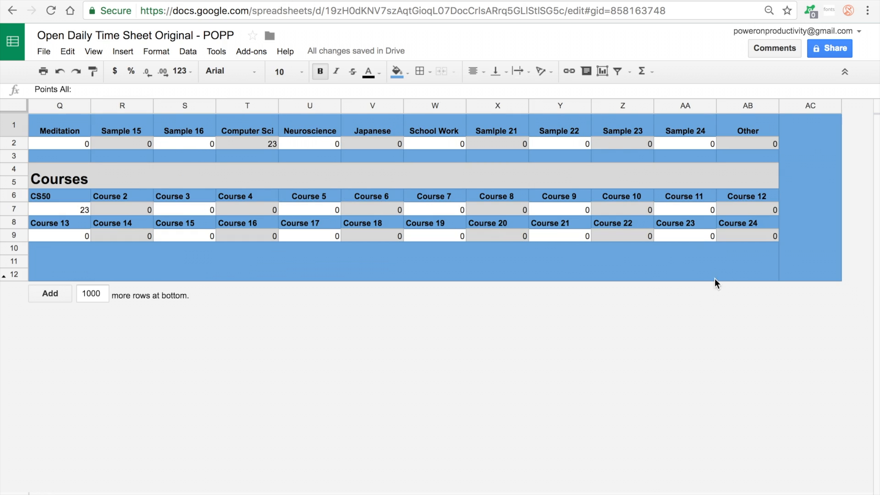
pyautogui.keyDown('shift'); pyautogui.click(732, 276); pyautogui.keyUp('shift')
pyautogui.hotkey('ctrl', 'c')
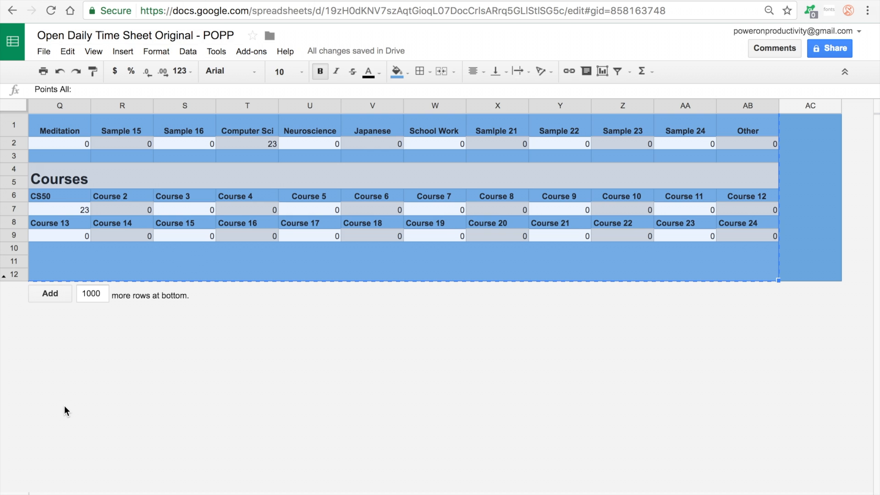
pyautogui.hscroll(-15, 64, 405)
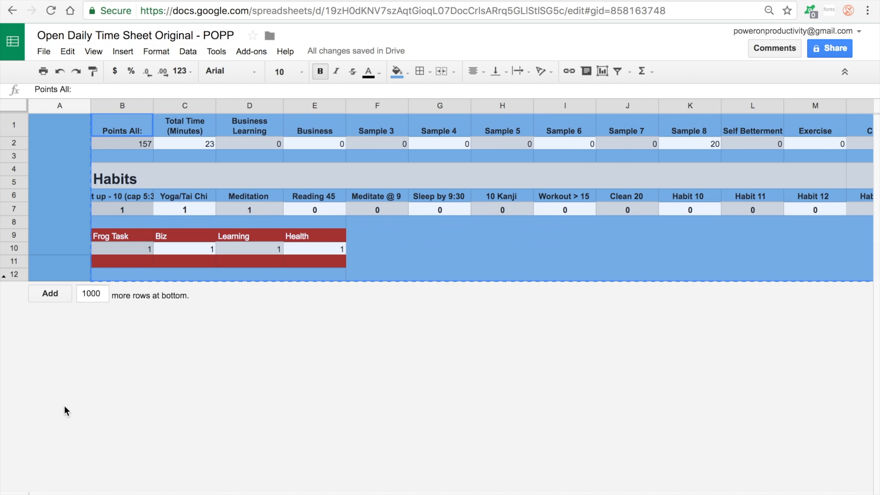